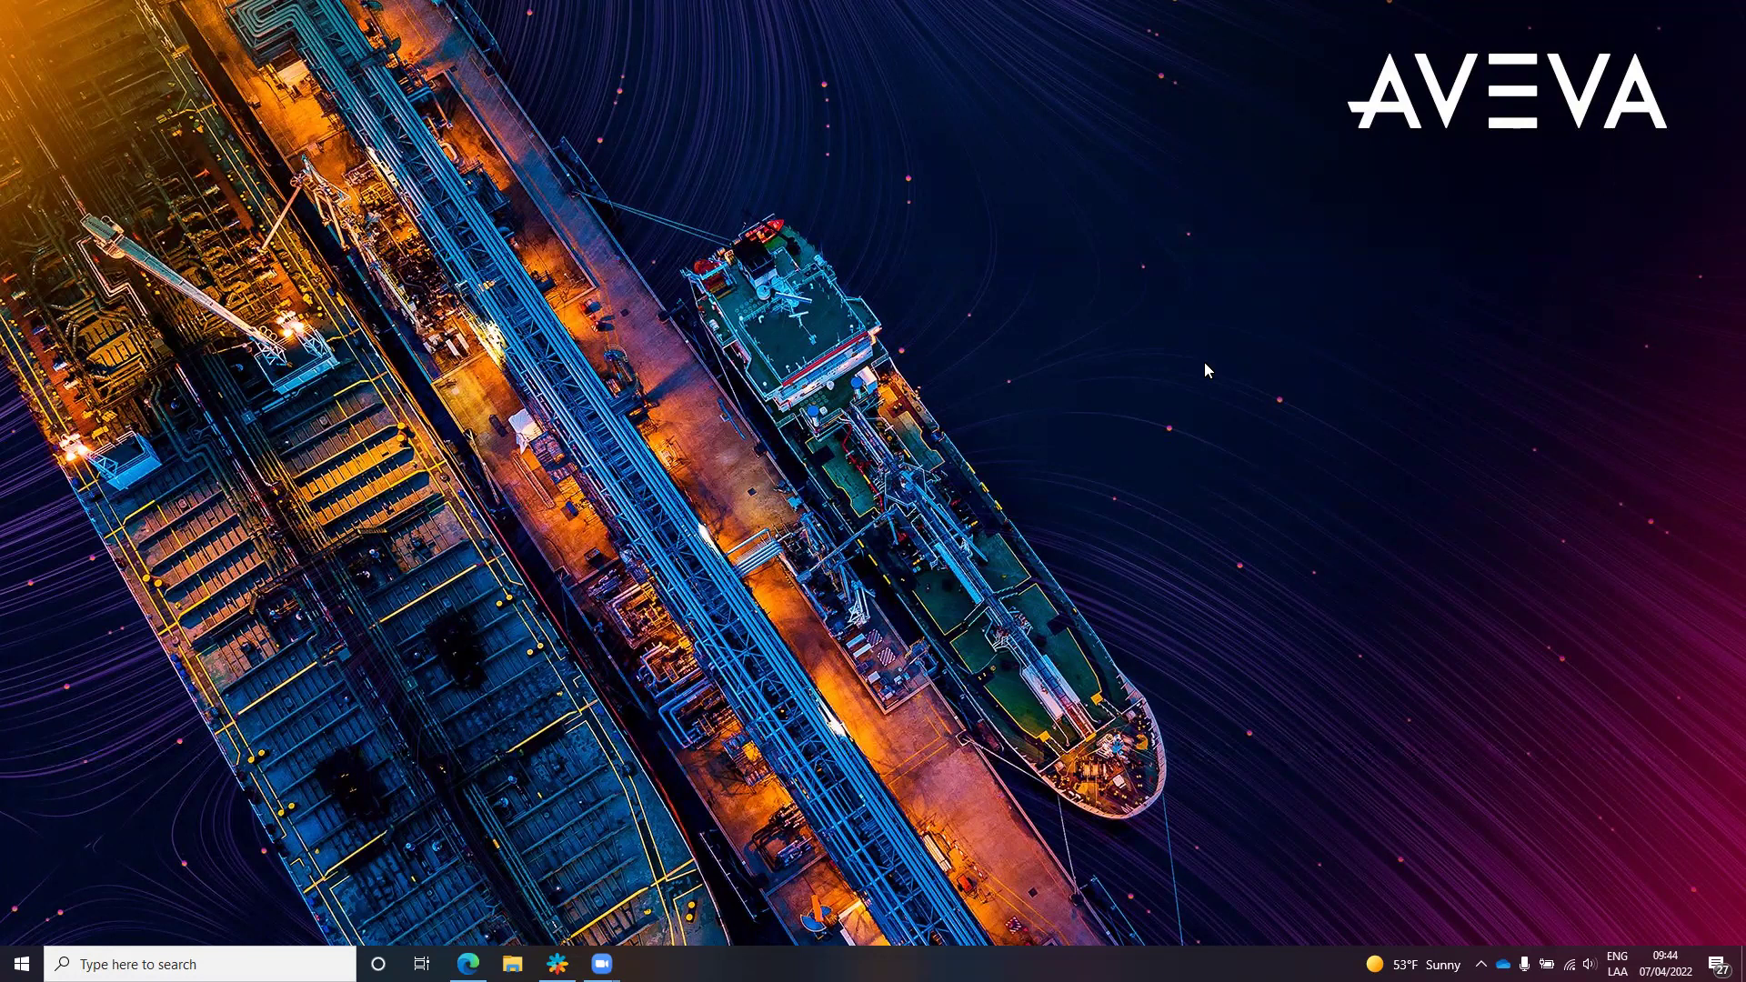
Launch AVEVA Edge 2020 Studio and create a new project named Project, overwriting the old one
{"action": "key", "text": "super"}
{"action": "type", "text": "aveva"}
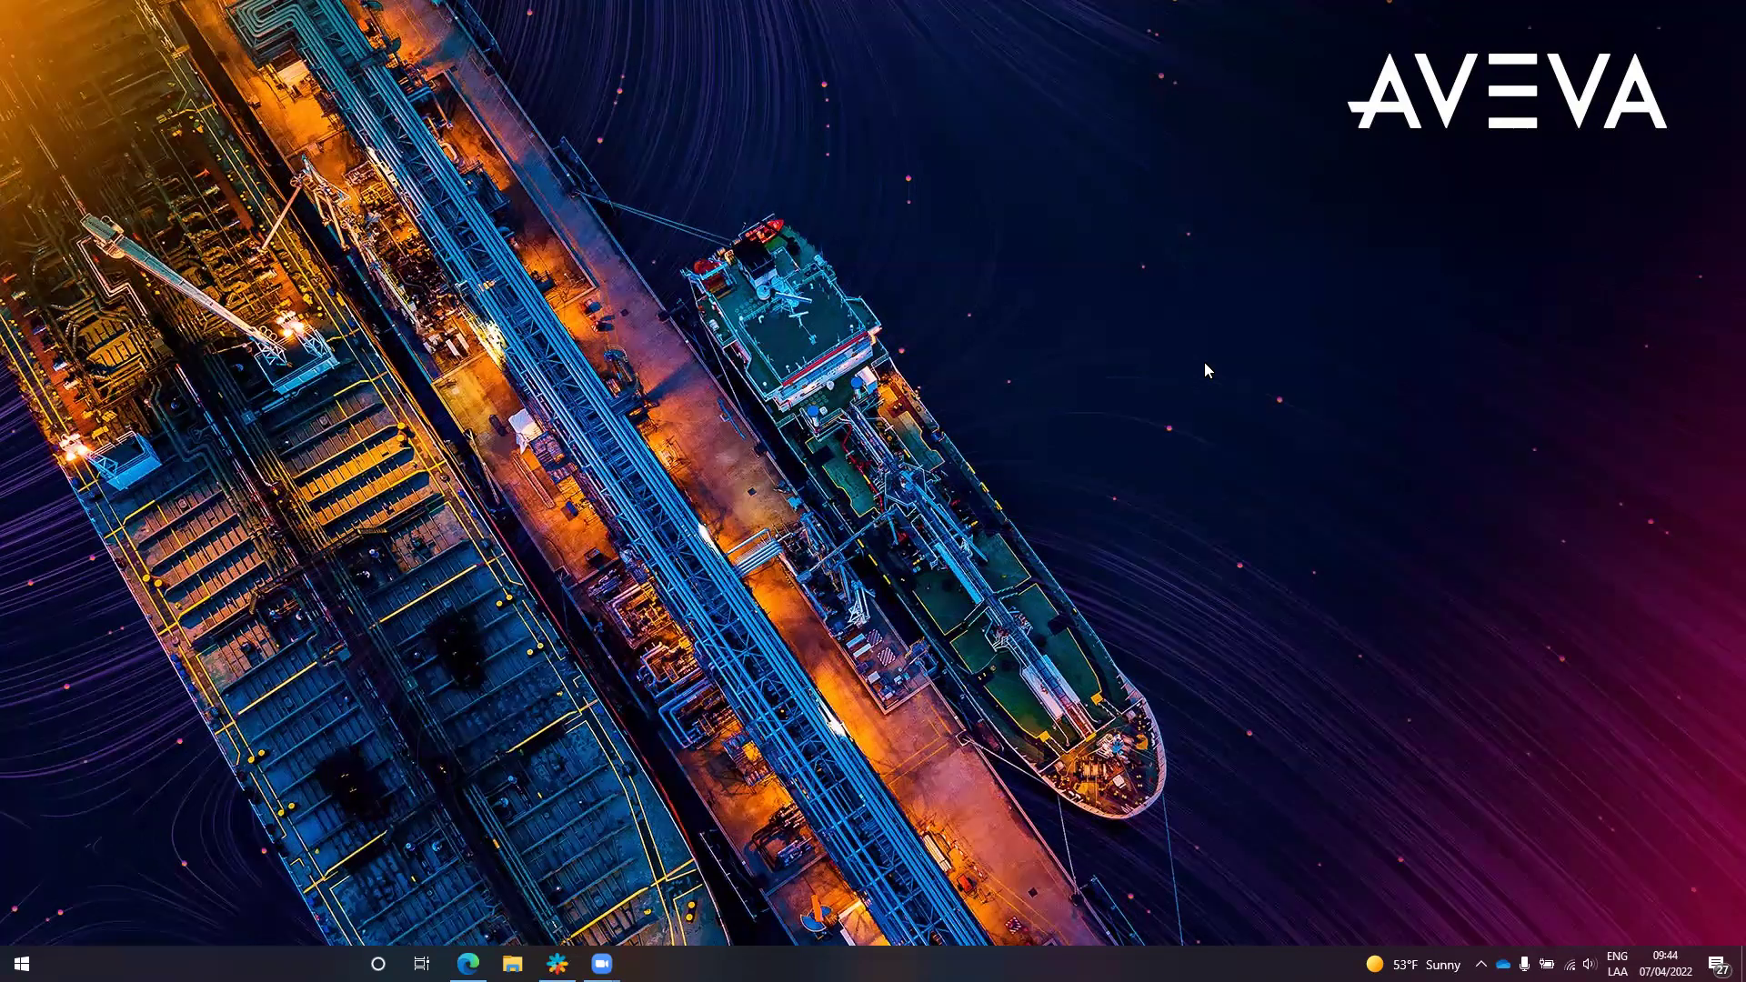
{"action": "key", "text": "Return"}
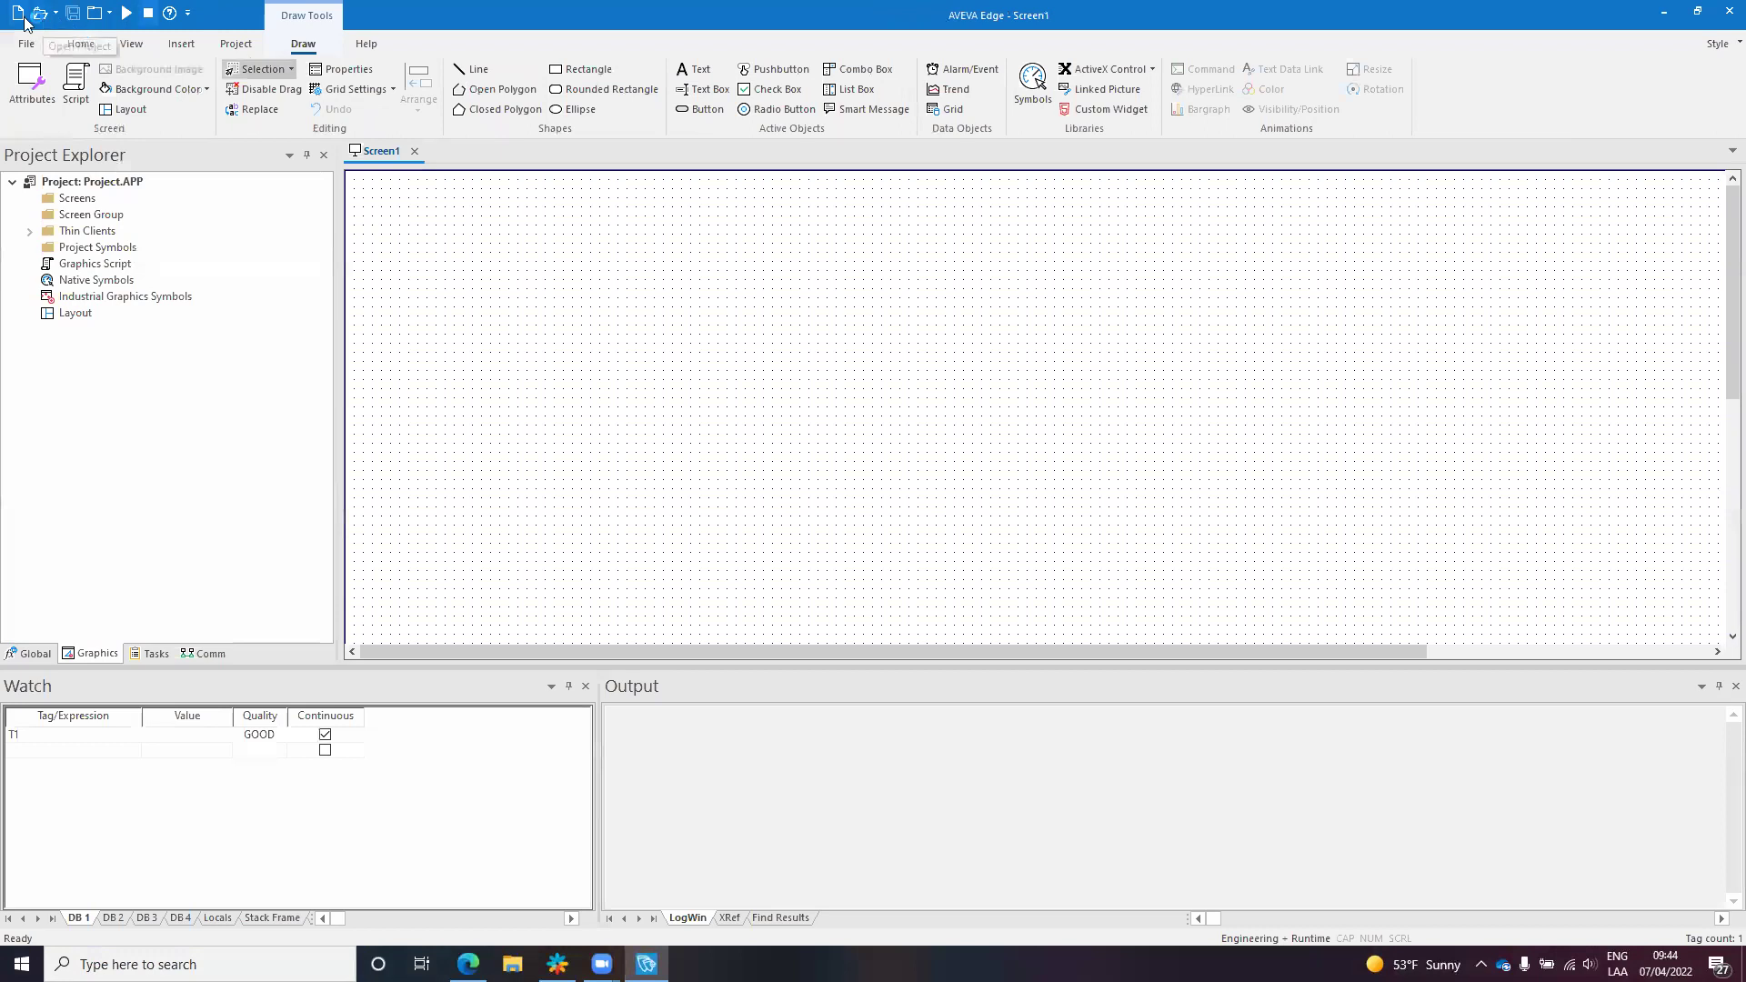
{"action": "left_click", "coordinate": [17, 13]}
{"action": "key", "text": "Return"}
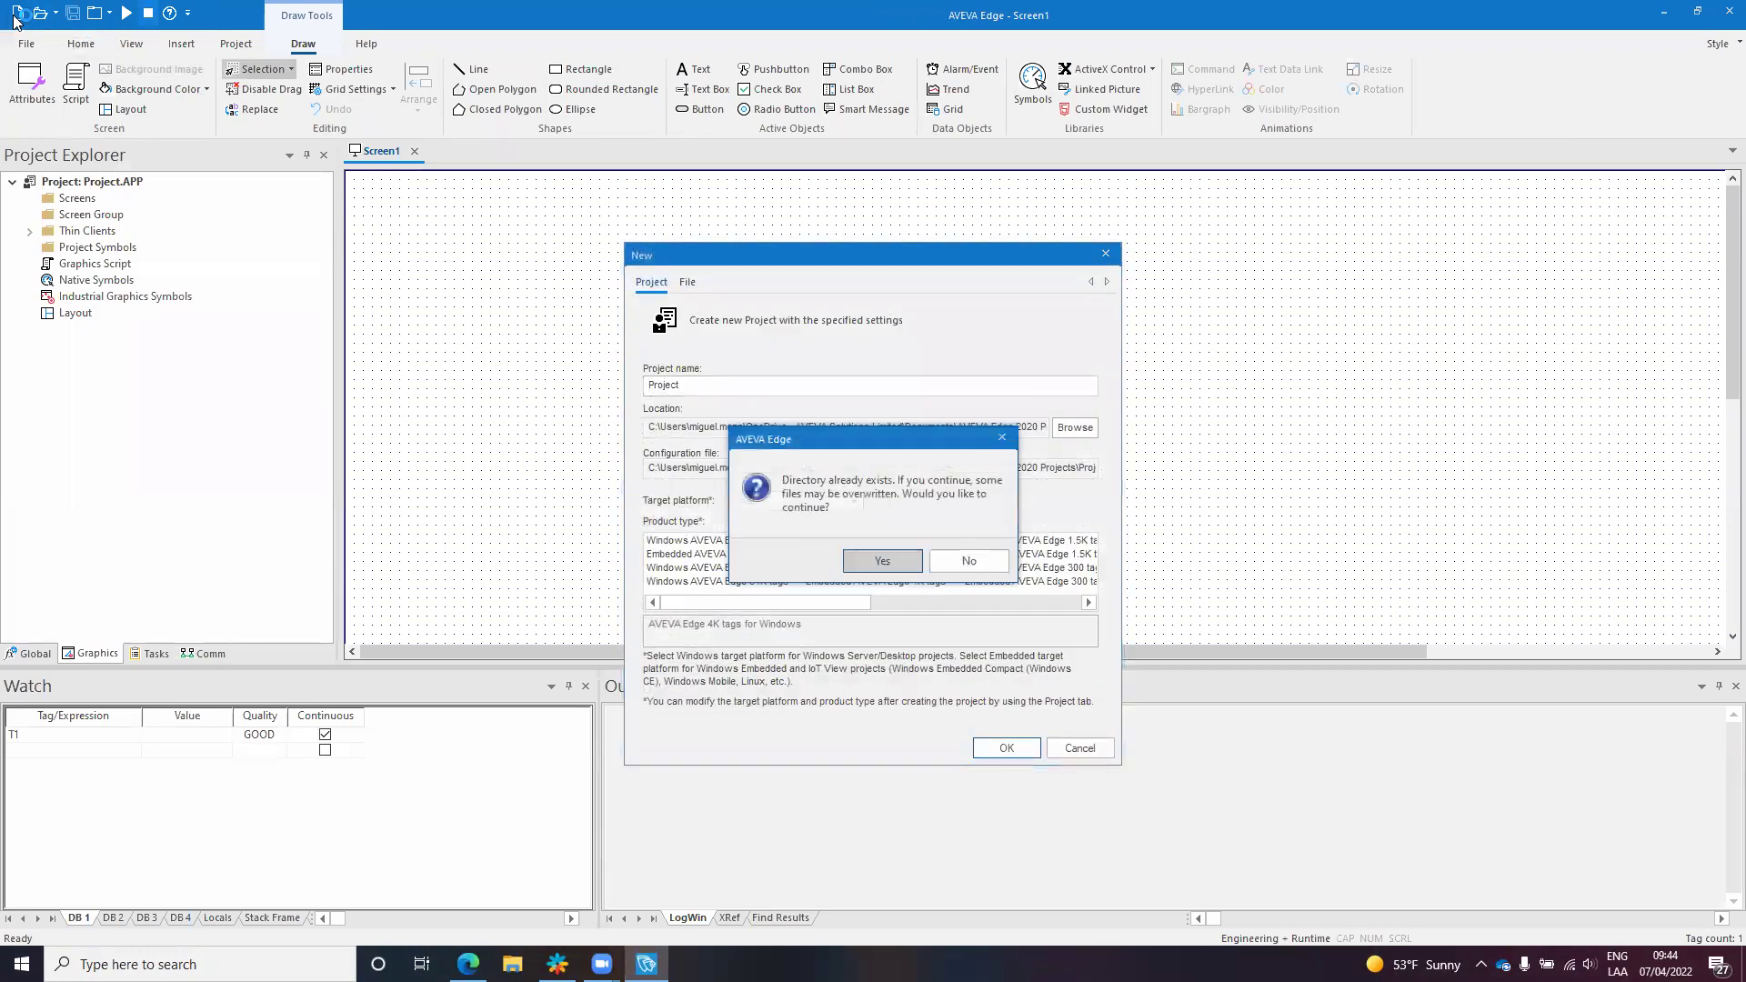
{"action": "key", "text": "Return"}
{"action": "key", "text": "Return"}
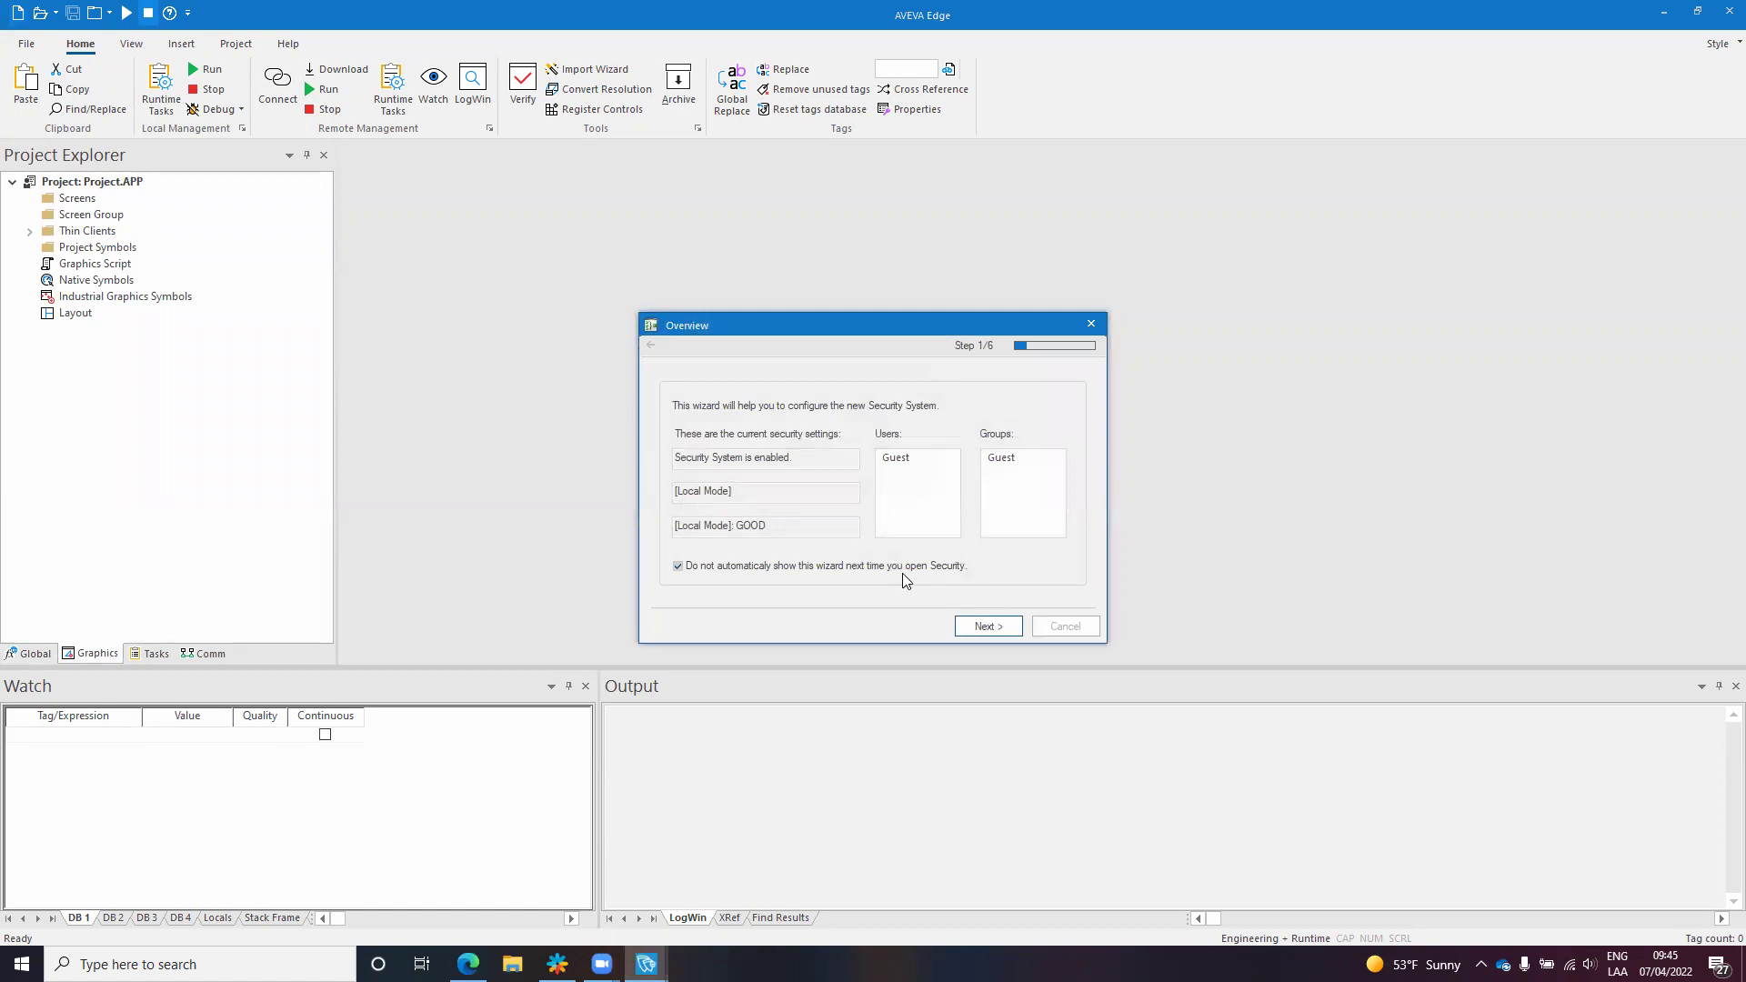
Leave the security system disabled while stepping through the security wizard
{"action": "left_click", "coordinate": [989, 625]}
{"action": "left_click", "coordinate": [778, 459]}
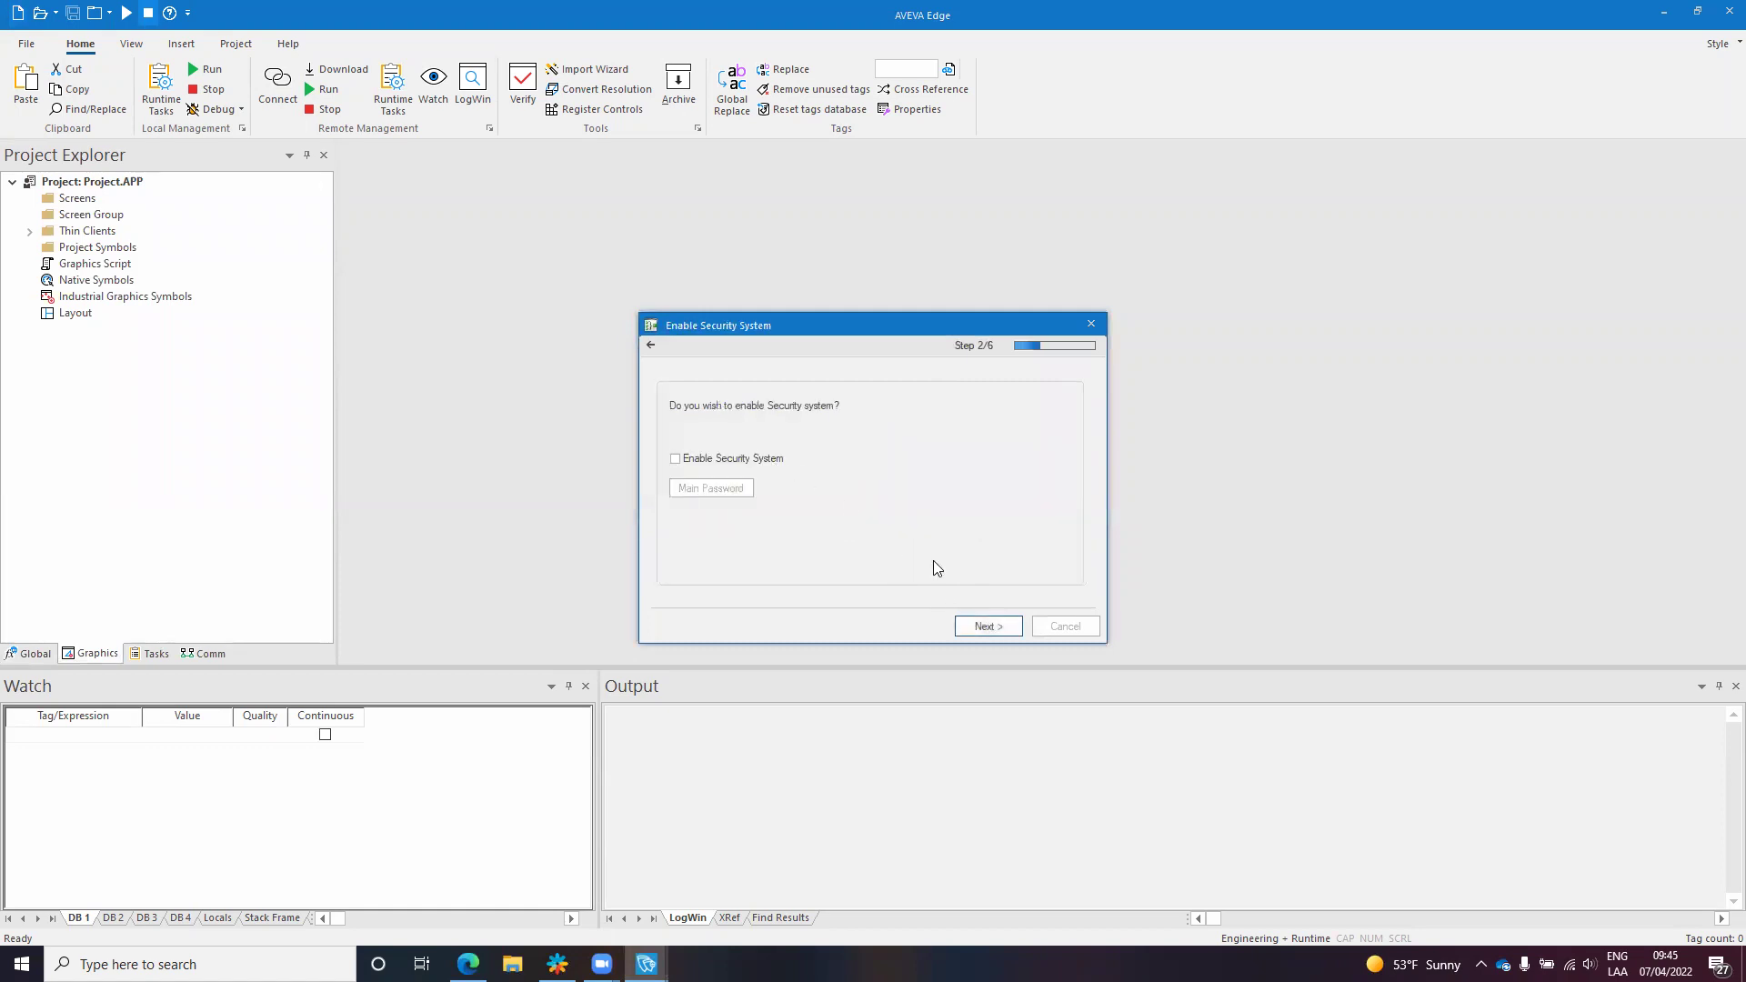
{"action": "left_click", "coordinate": [989, 628]}
{"action": "left_click", "coordinate": [990, 628]}
Close the security wizard, add the MQTT driver under Drivers, and expand its folder
{"action": "left_click", "coordinate": [990, 628]}
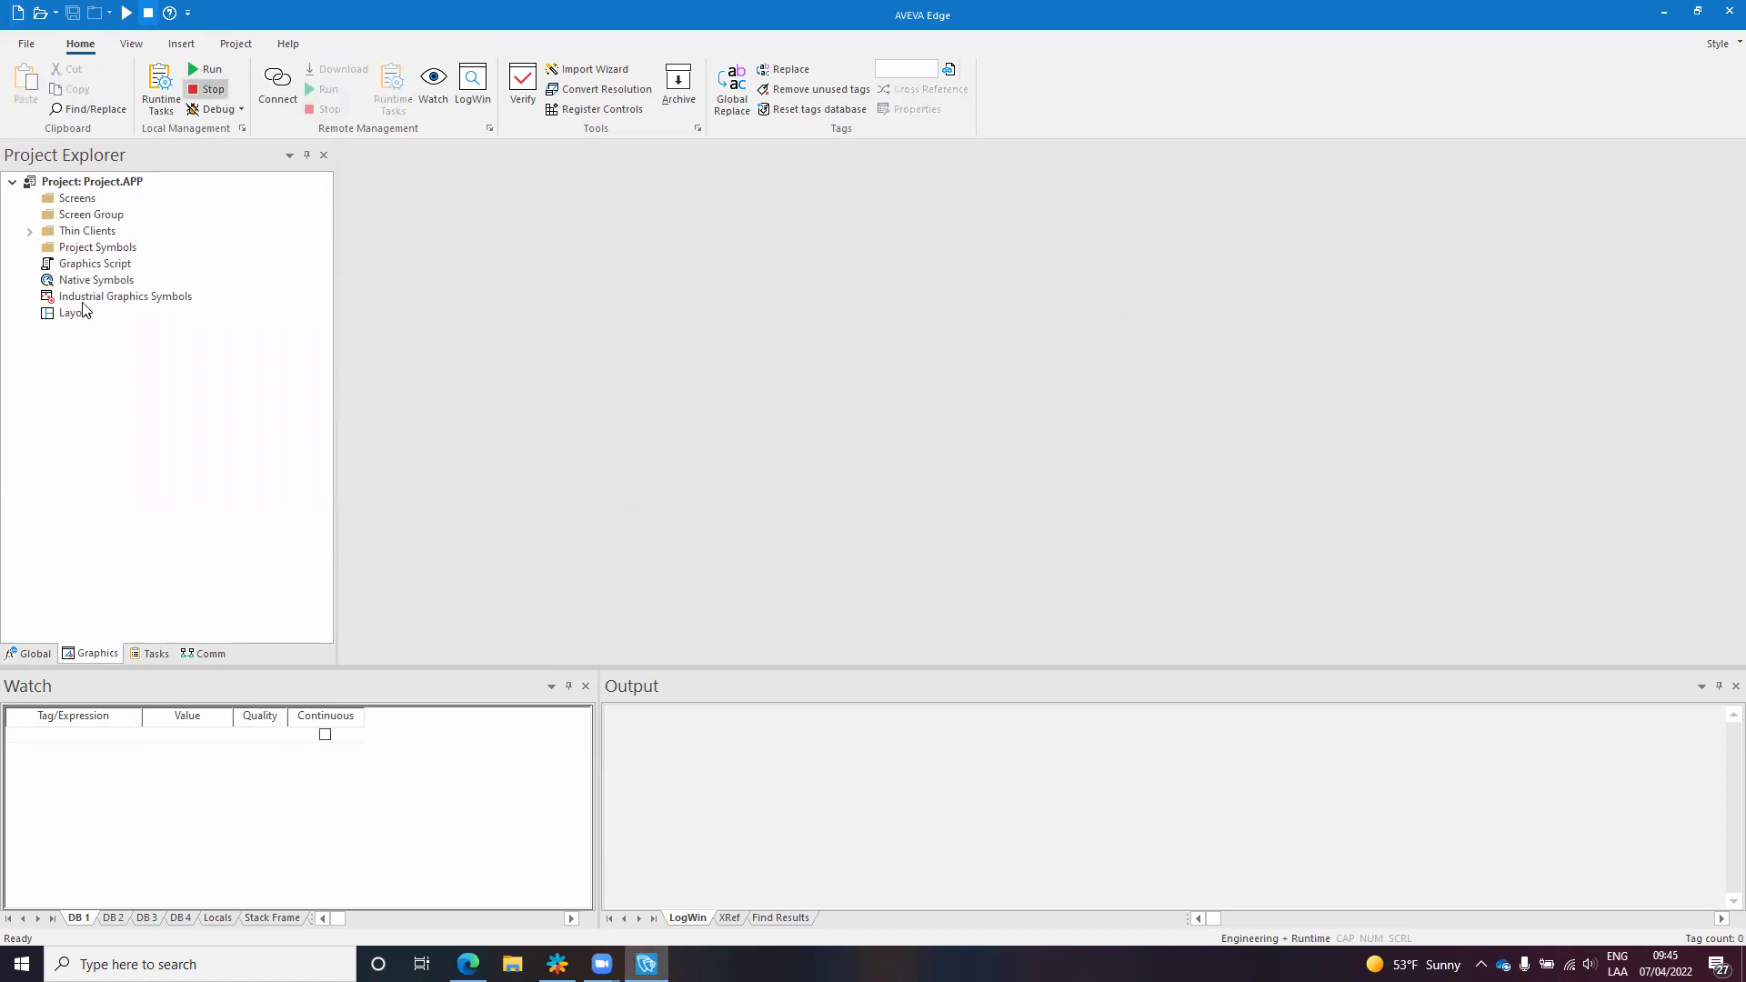
{"action": "left_click", "coordinate": [201, 654]}
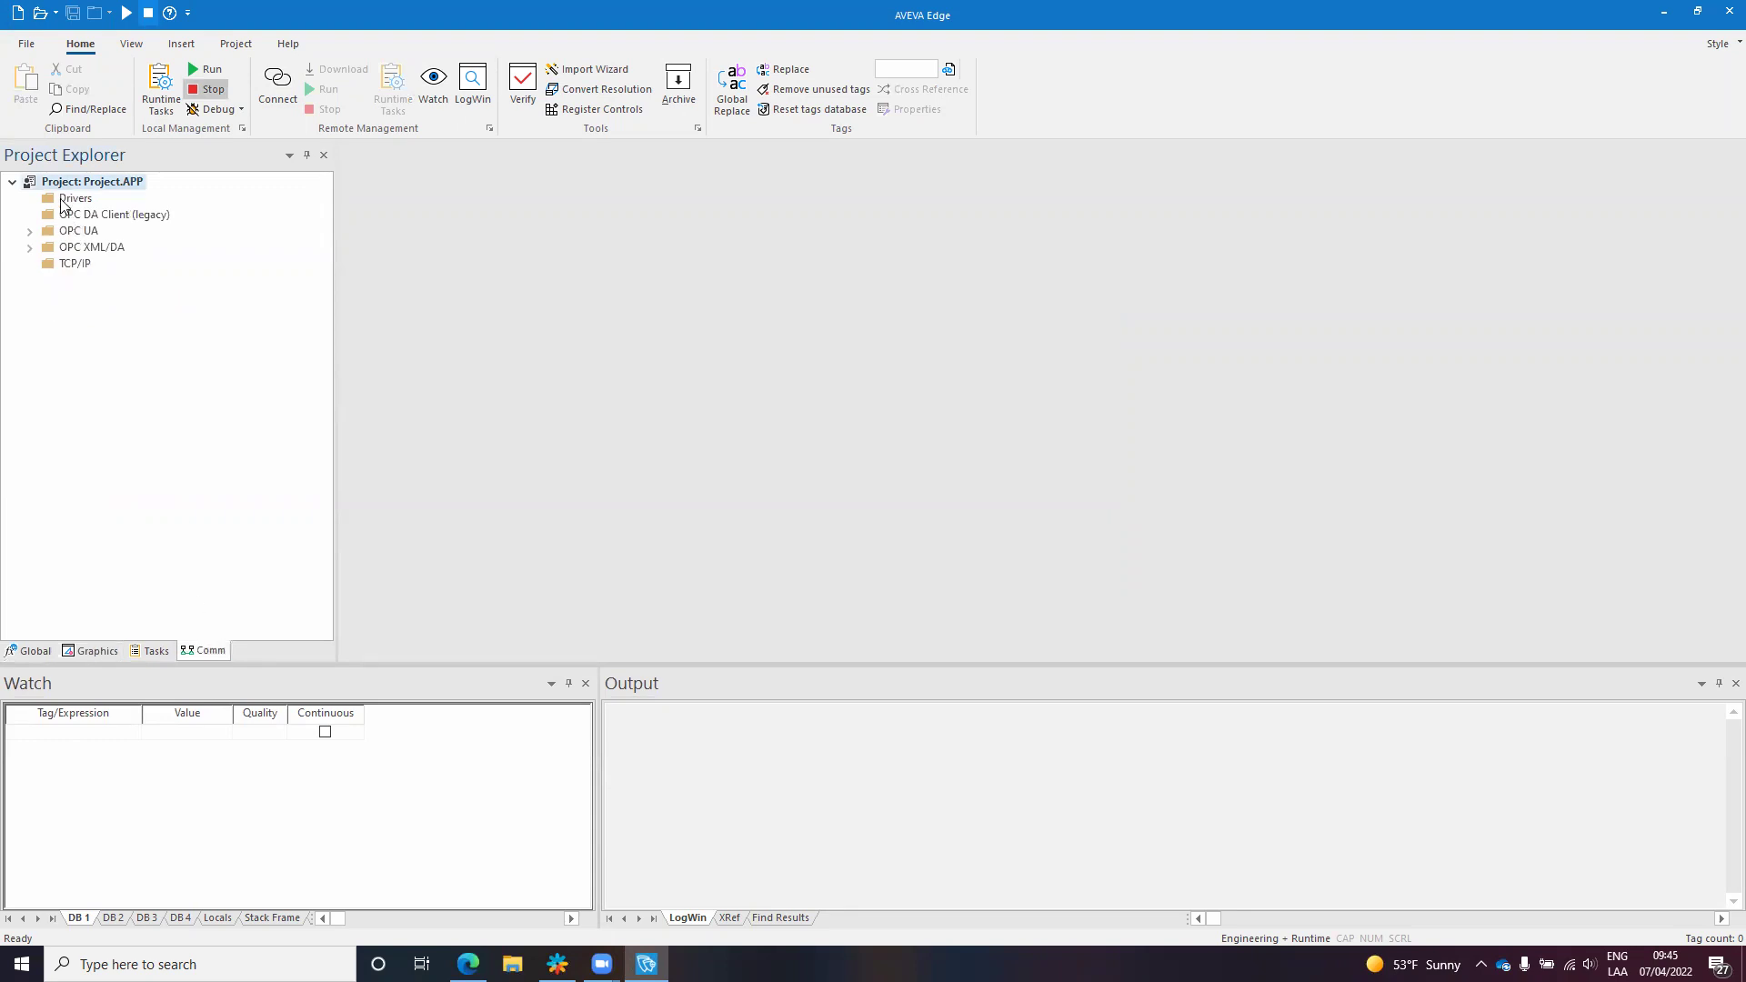
{"action": "right_click", "coordinate": [64, 202]}
{"action": "left_click", "coordinate": [100, 211]}
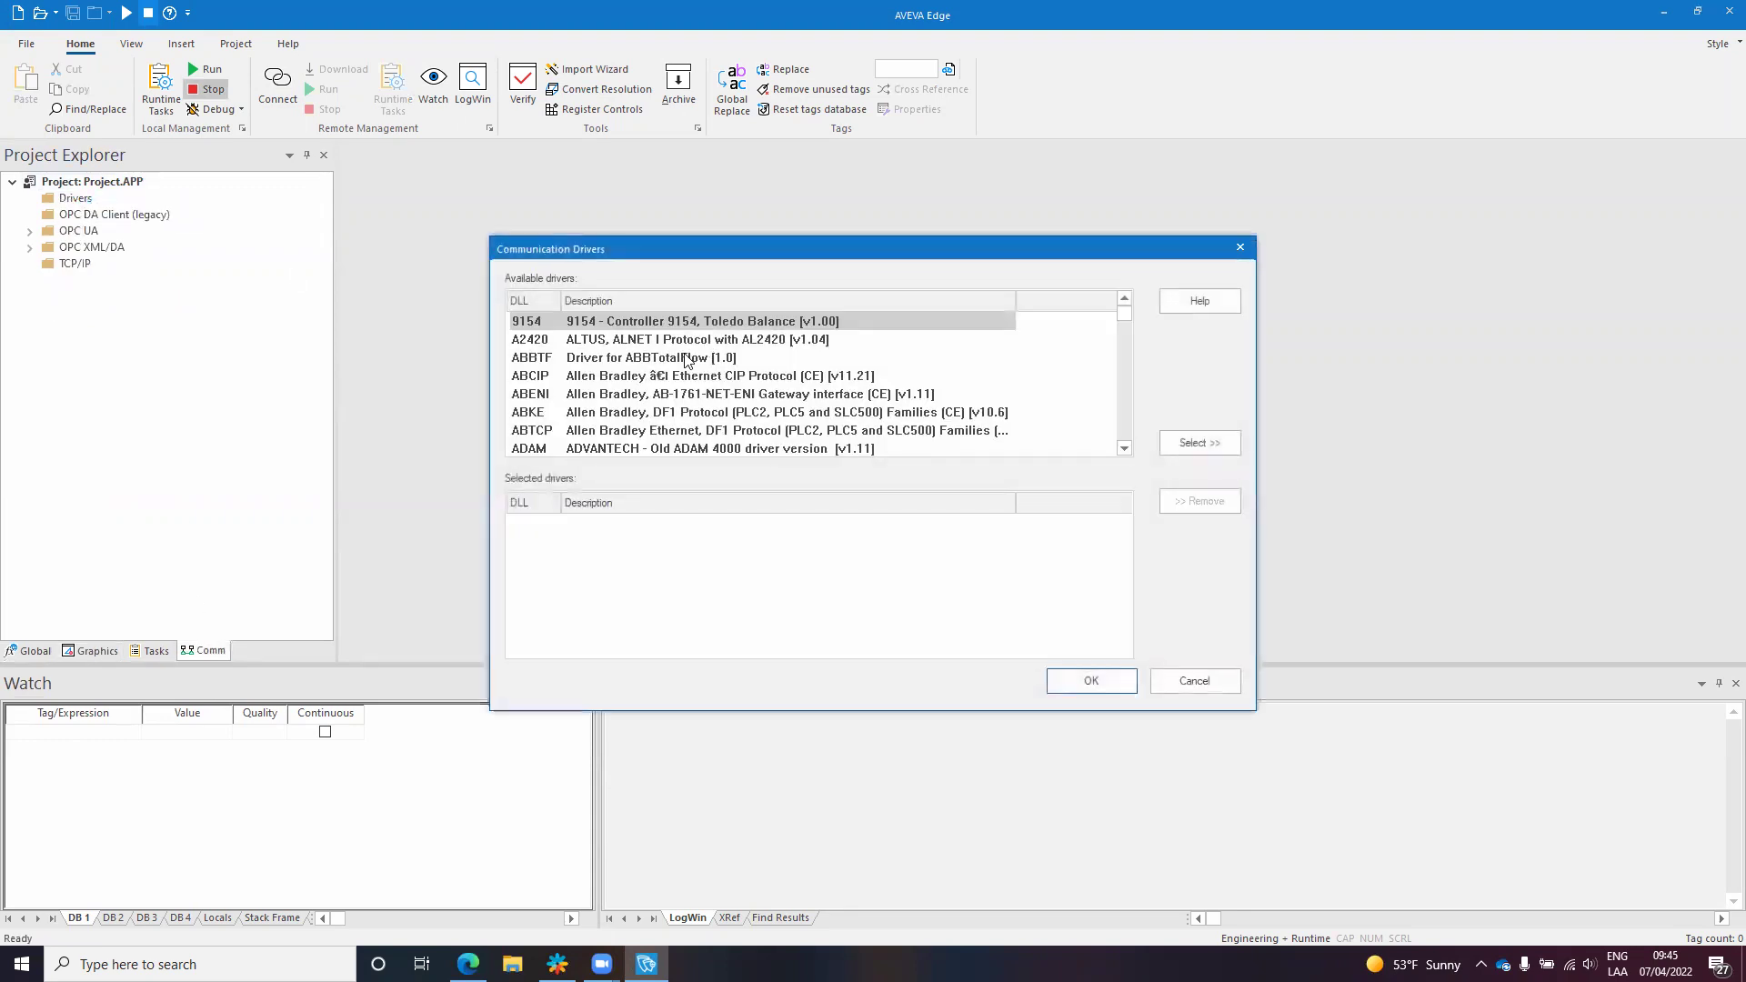
{"action": "key", "text": "m"}
{"action": "key", "text": "q"}
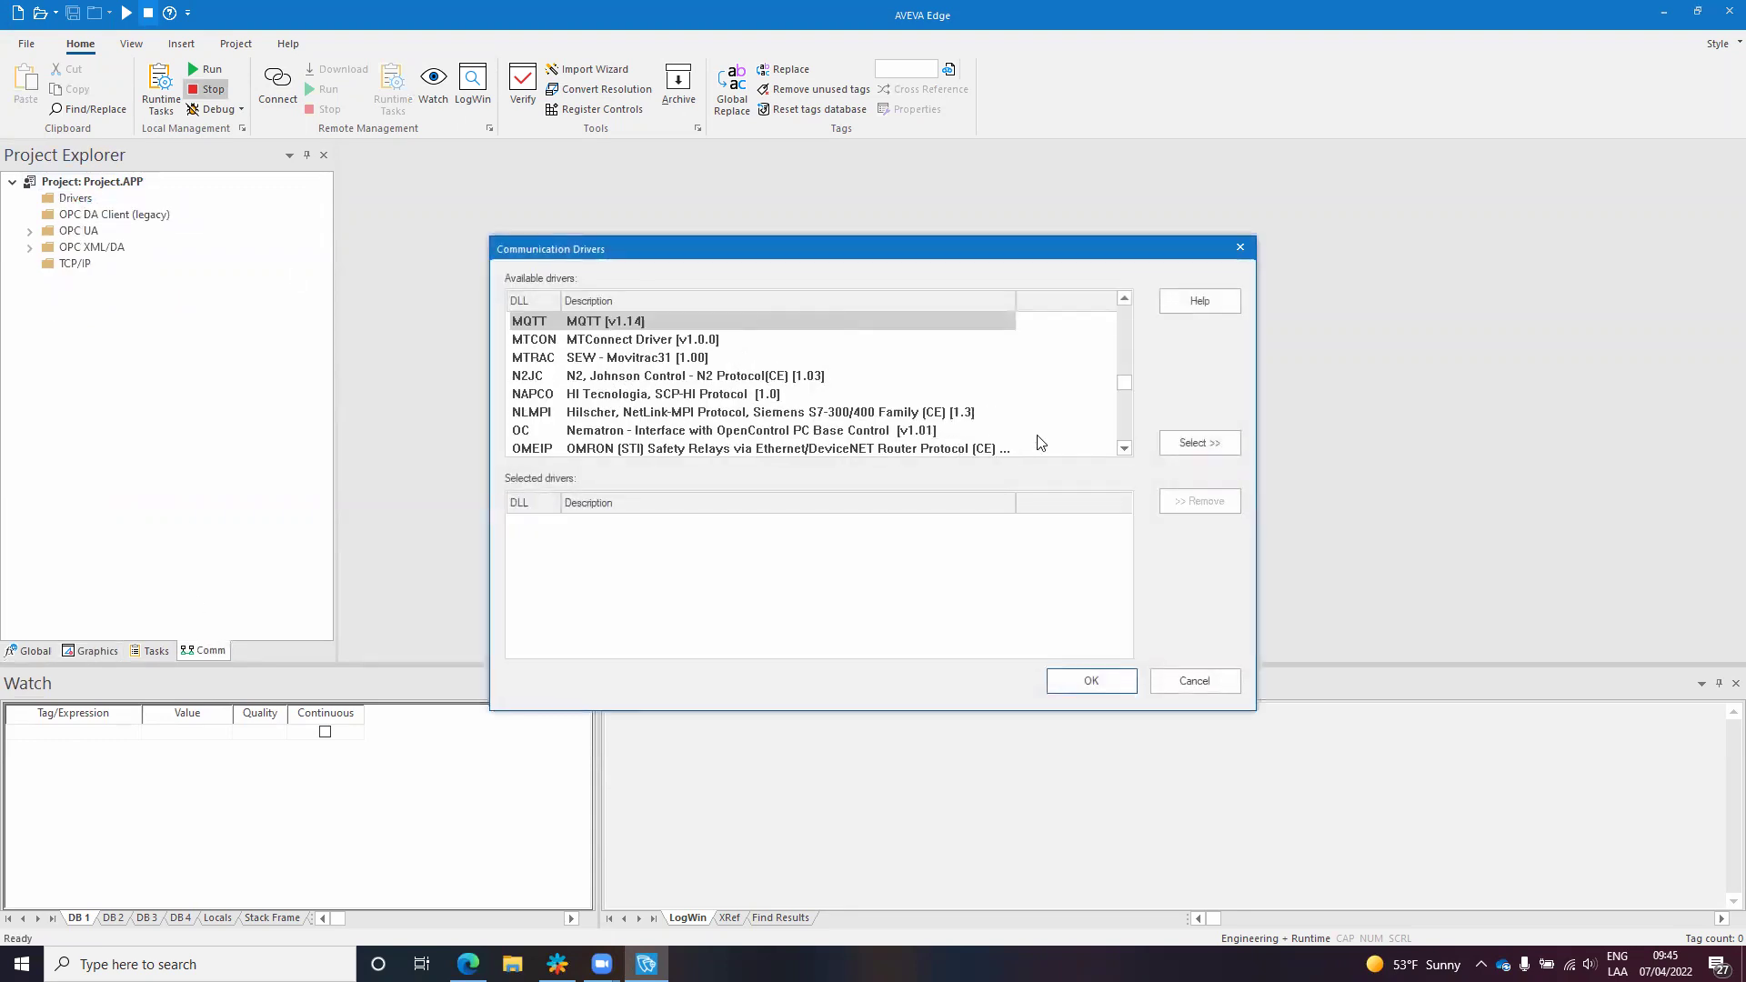
{"action": "left_click", "coordinate": [1219, 443]}
{"action": "left_click", "coordinate": [1118, 684]}
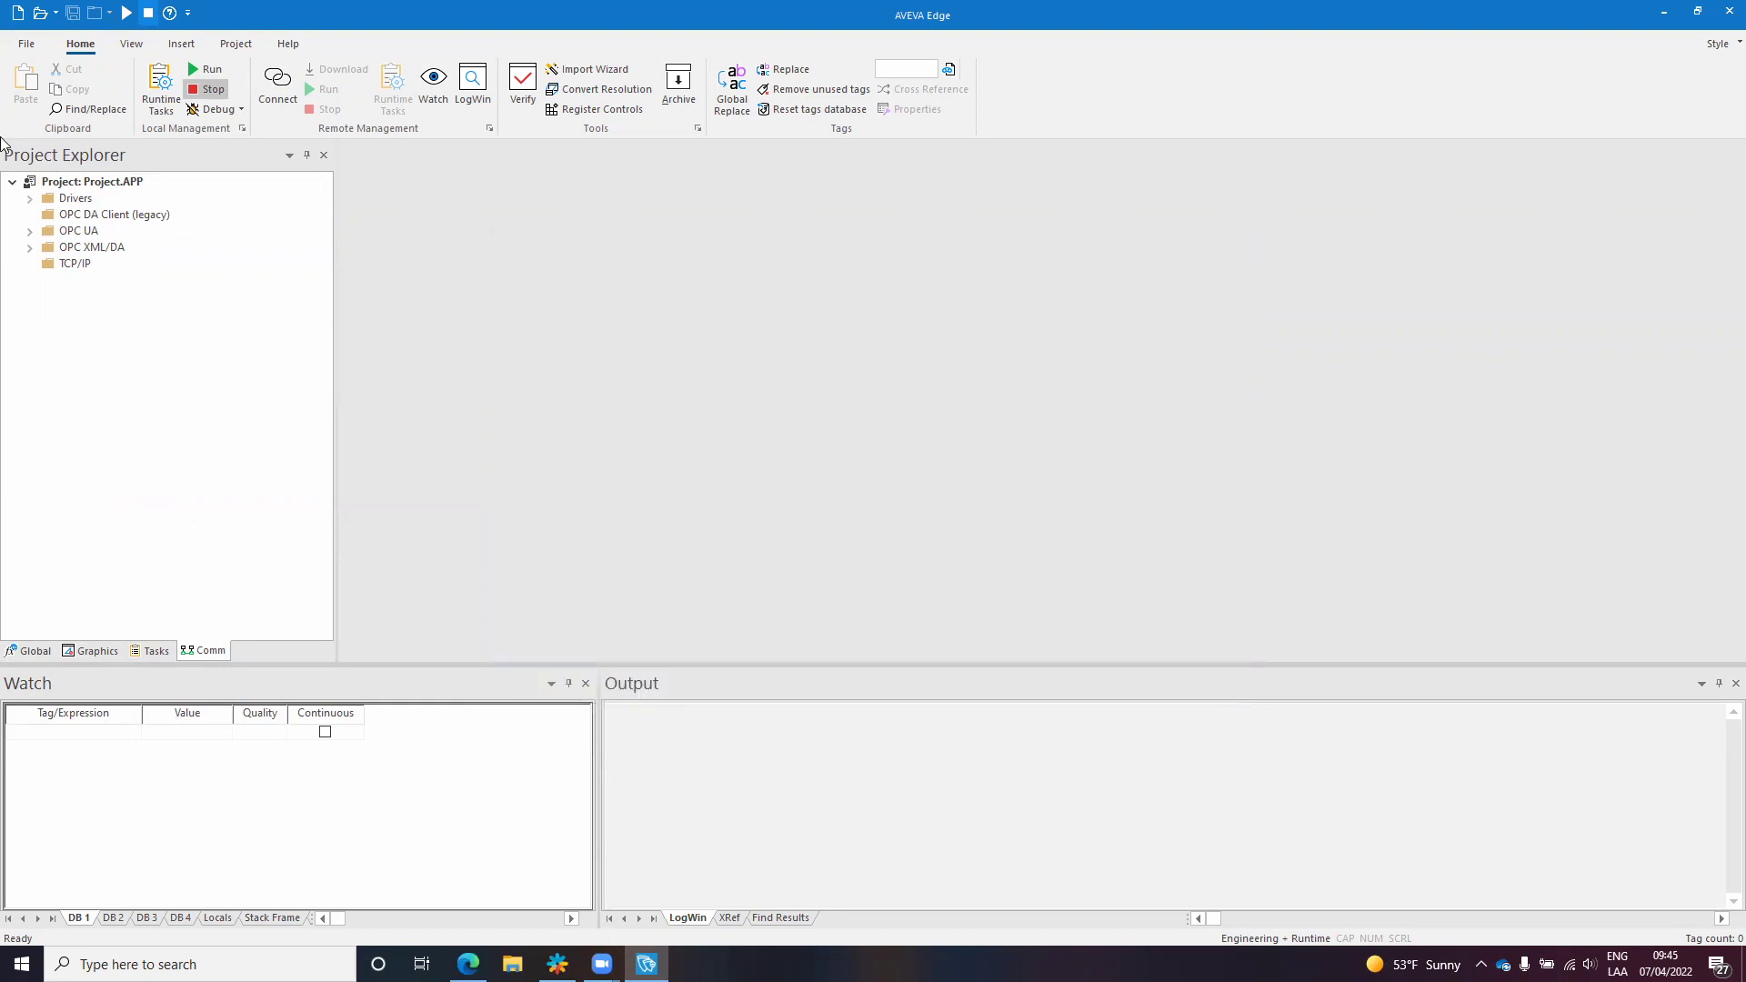
{"action": "double_click", "coordinate": [91, 215]}
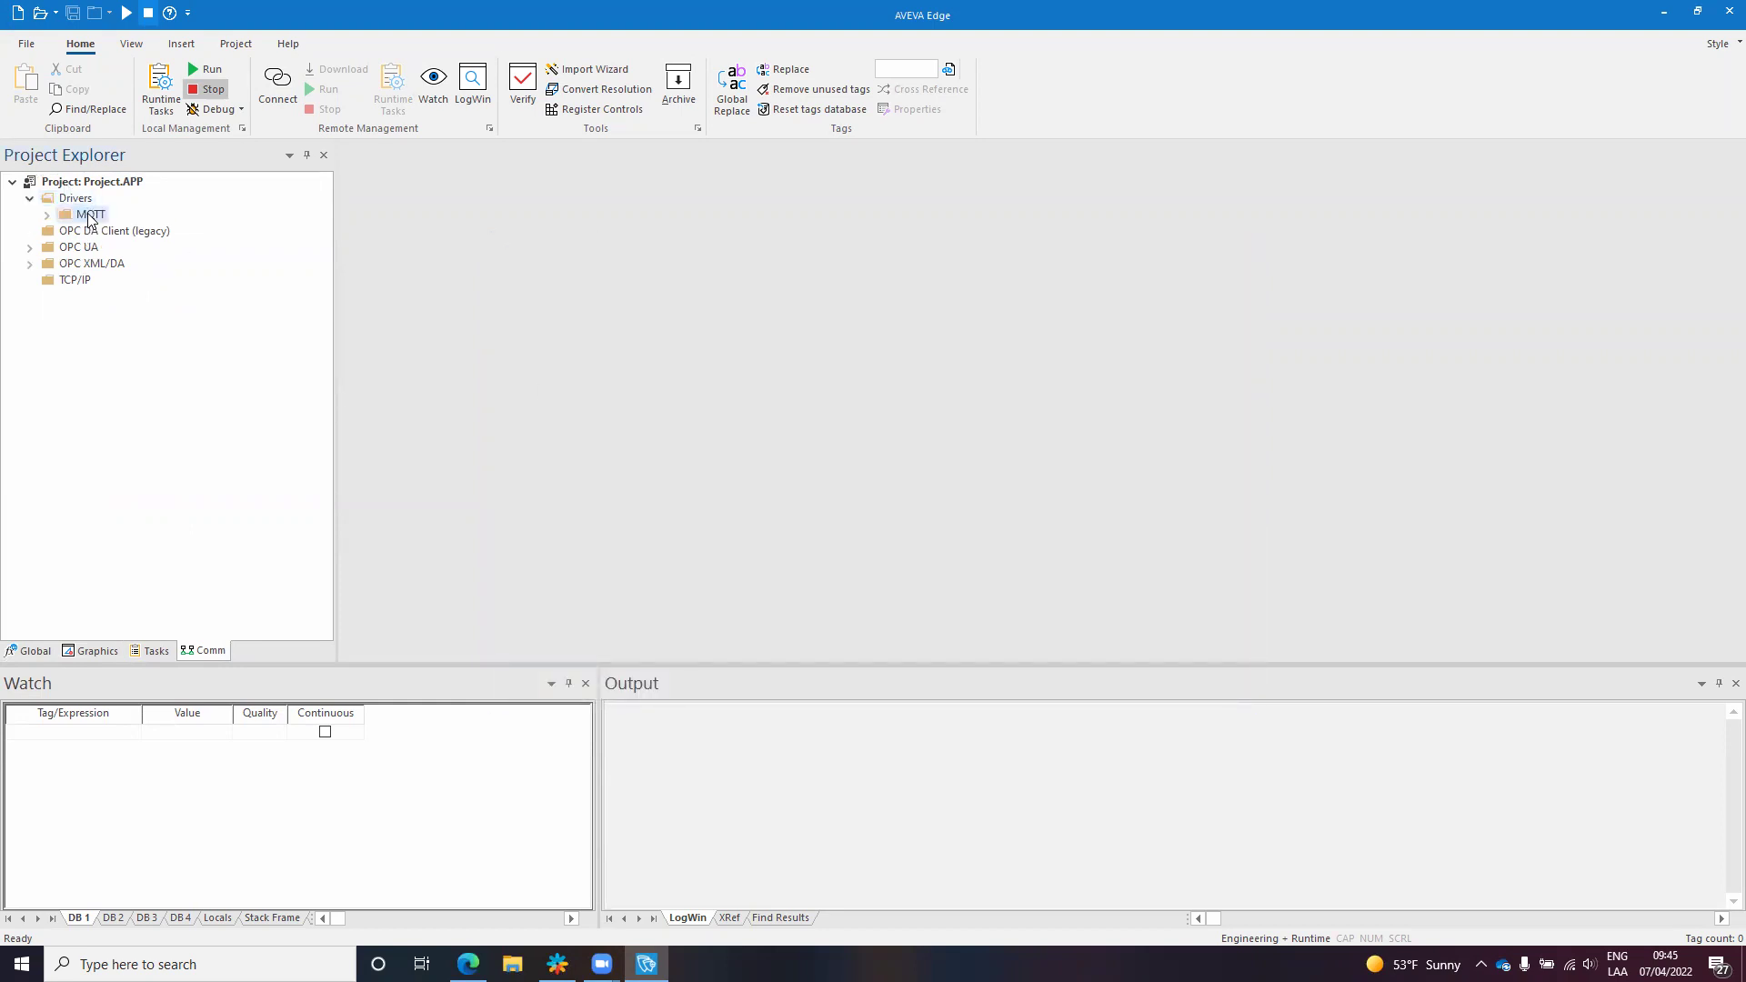
Open the MQTT MAIN DRIVER SHEET and create T1 as a new Integer tag in row 1
{"action": "double_click", "coordinate": [148, 232]}
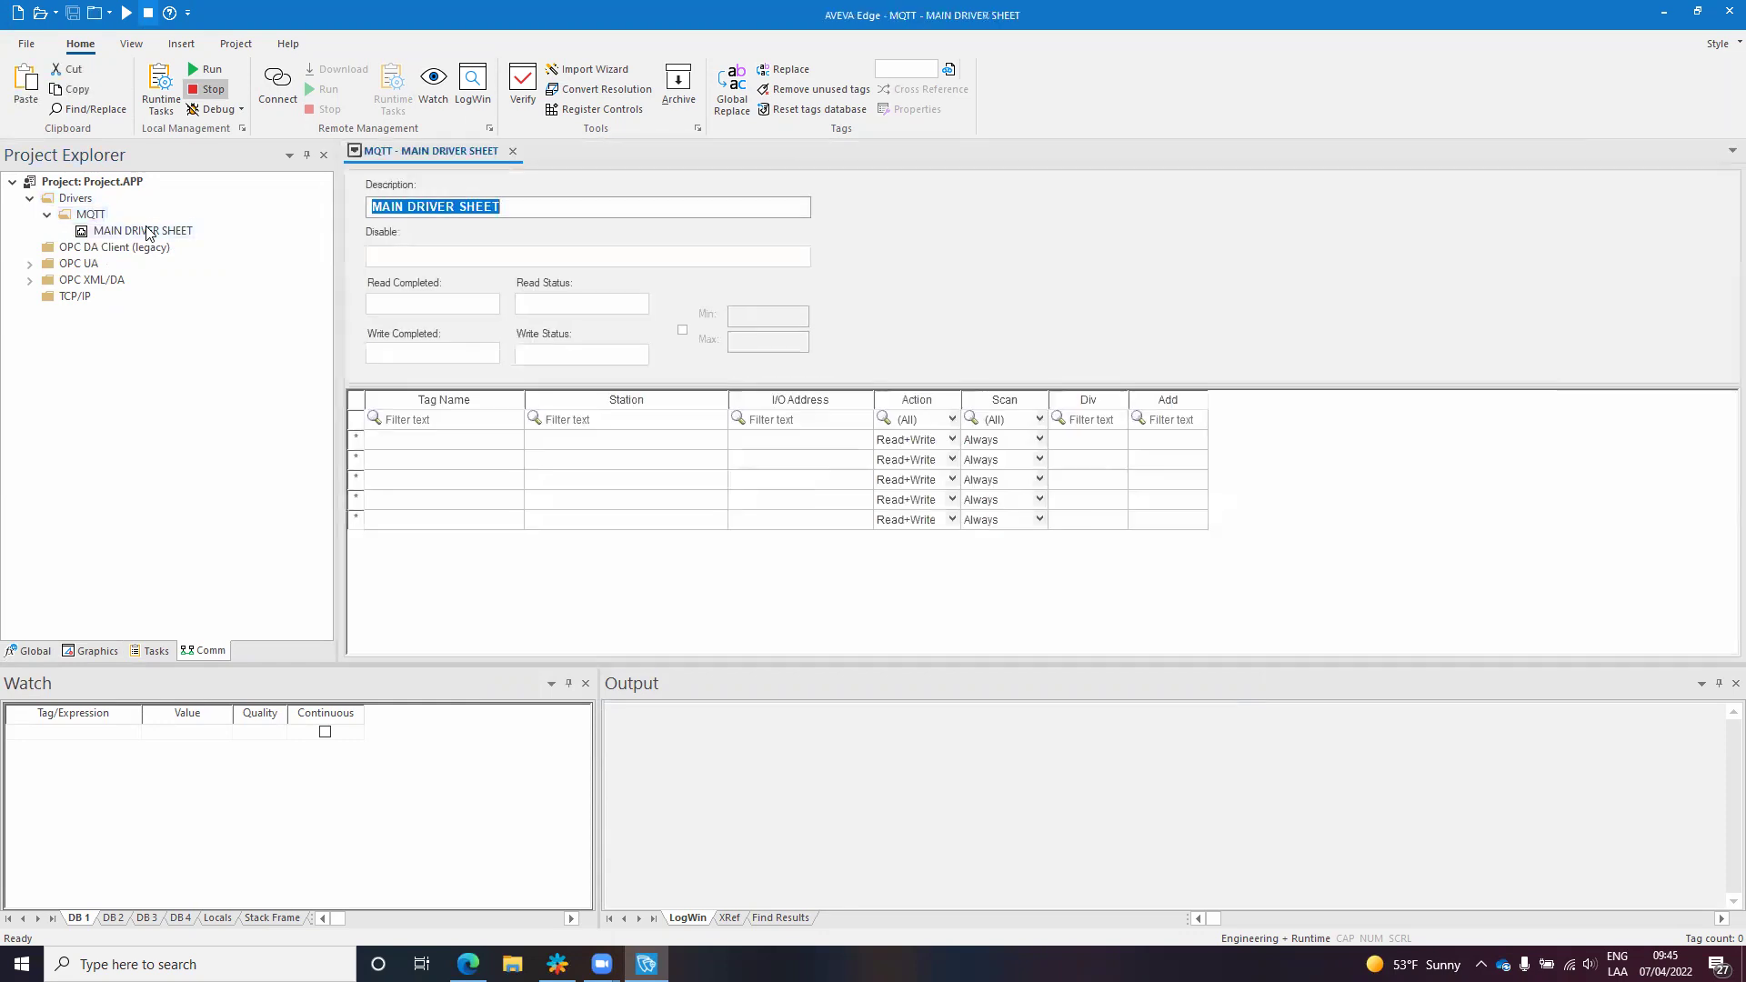
{"action": "left_click", "coordinate": [466, 442]}
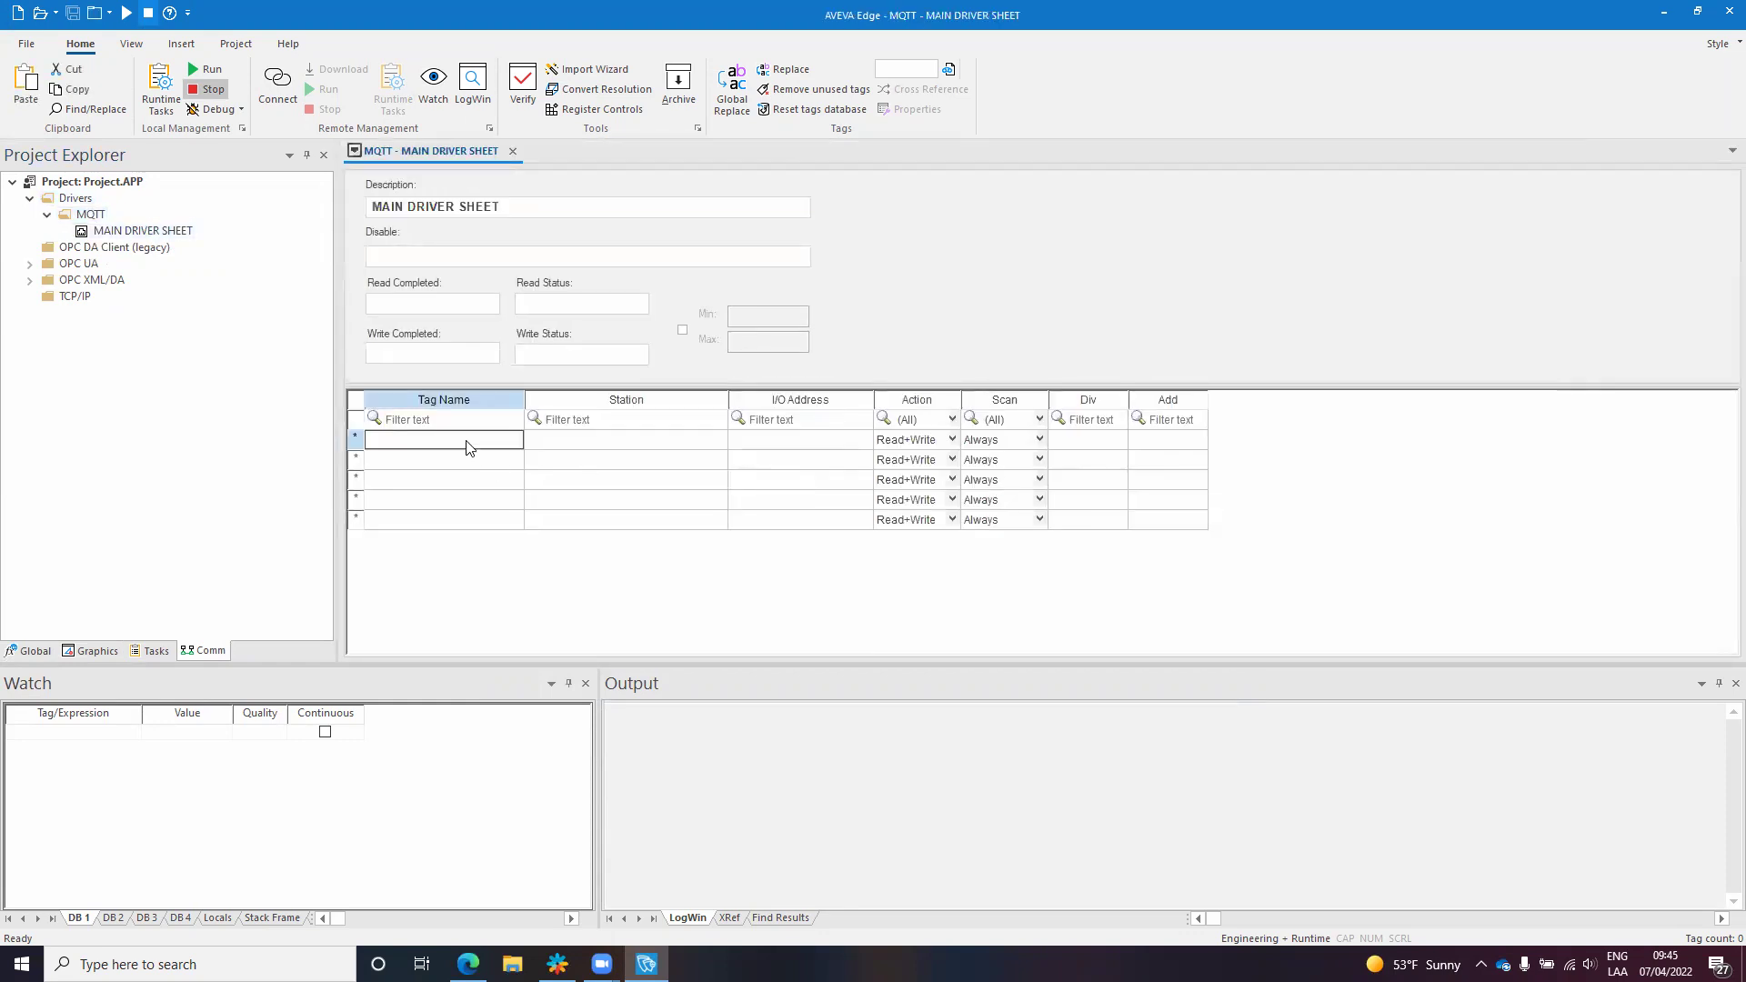
{"action": "type", "text": "T1"}
{"action": "key", "text": "Return"}
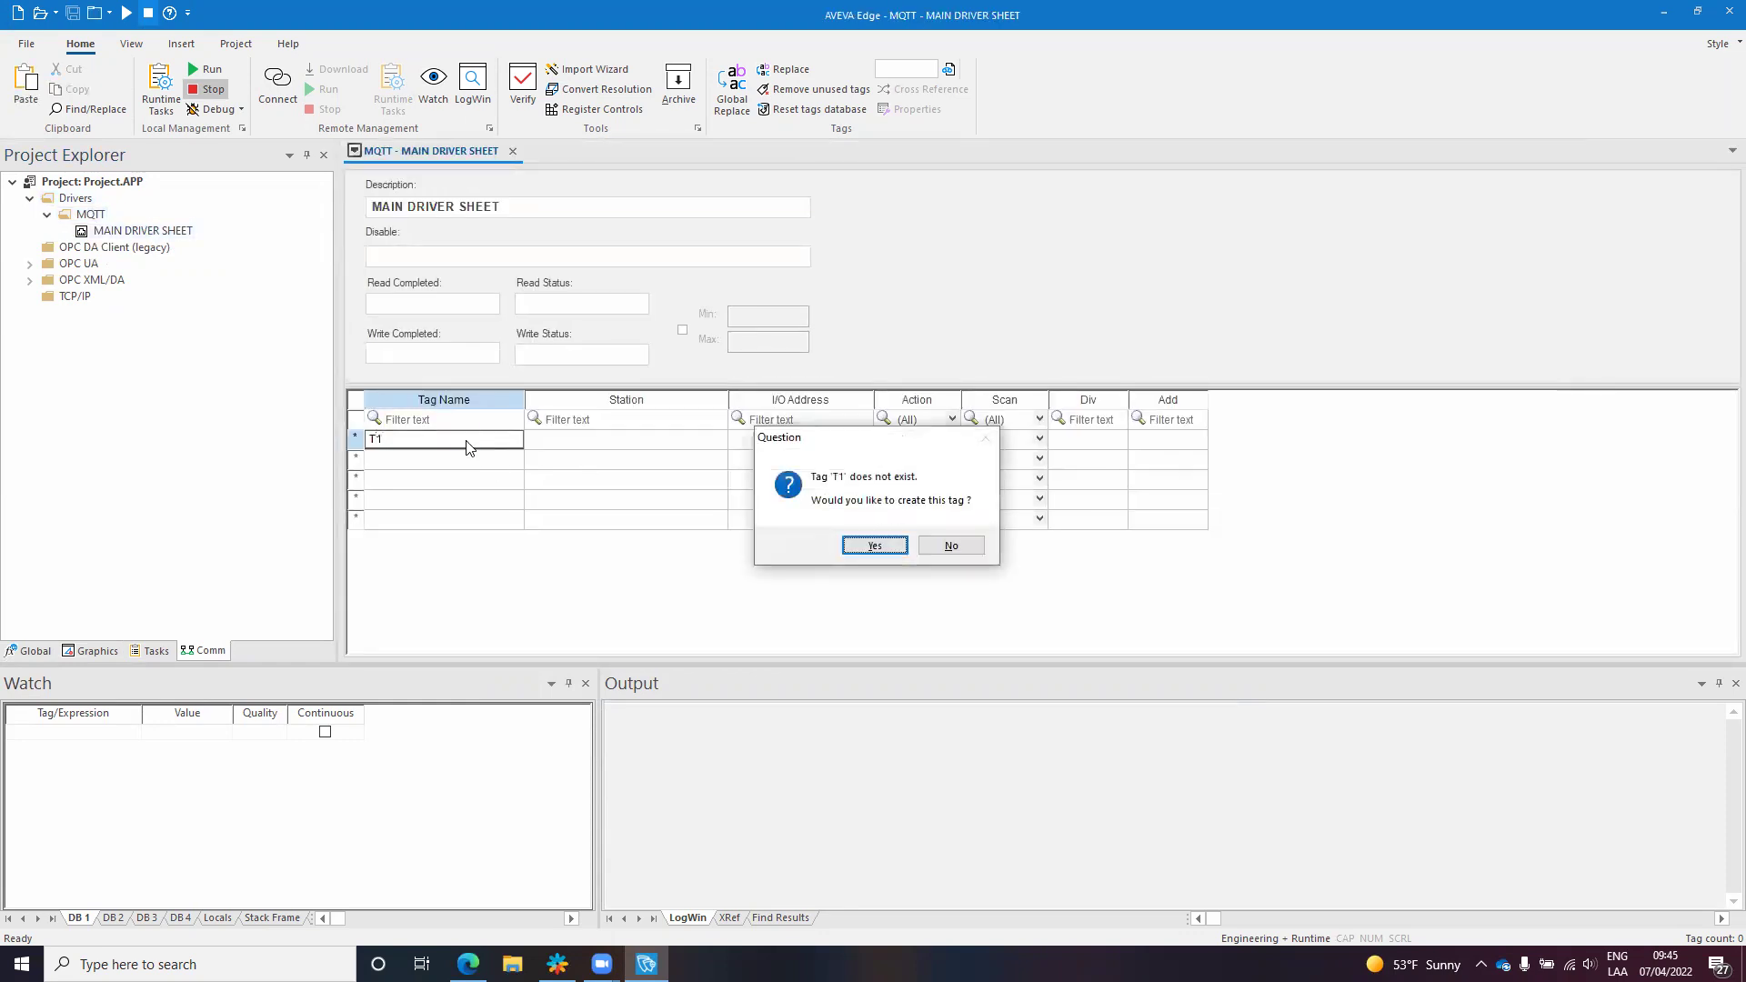
{"action": "key", "text": "Return"}
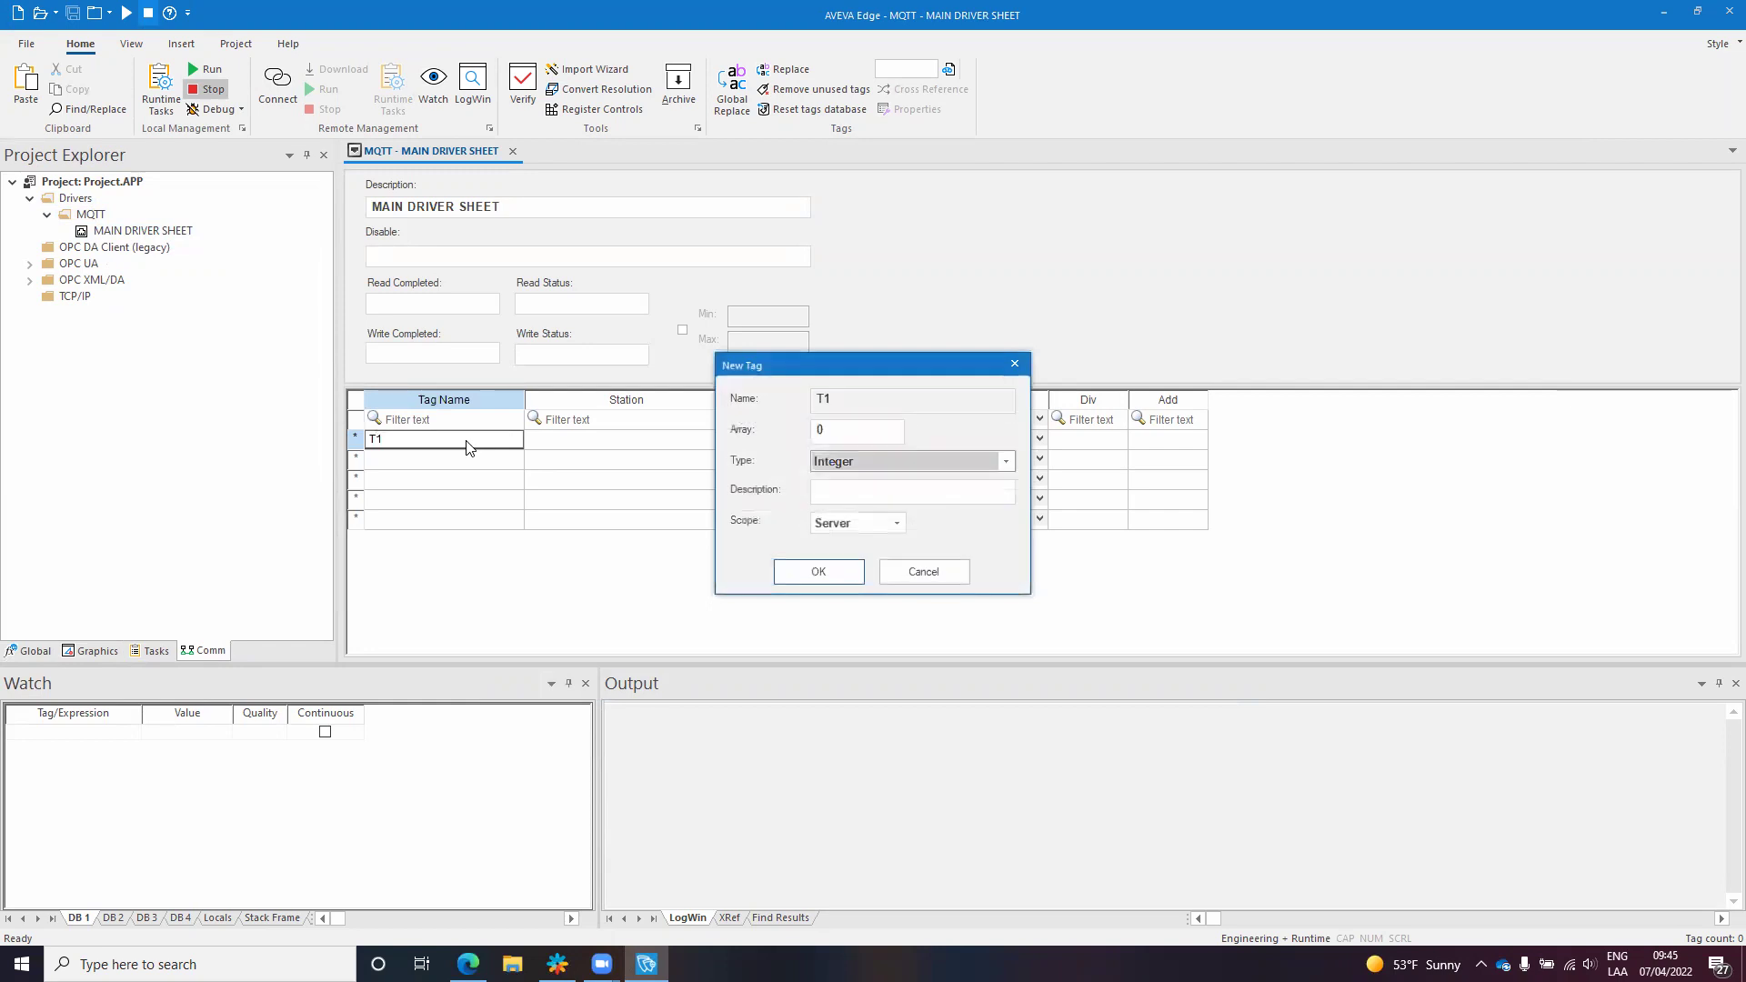
{"action": "key", "text": "Return"}
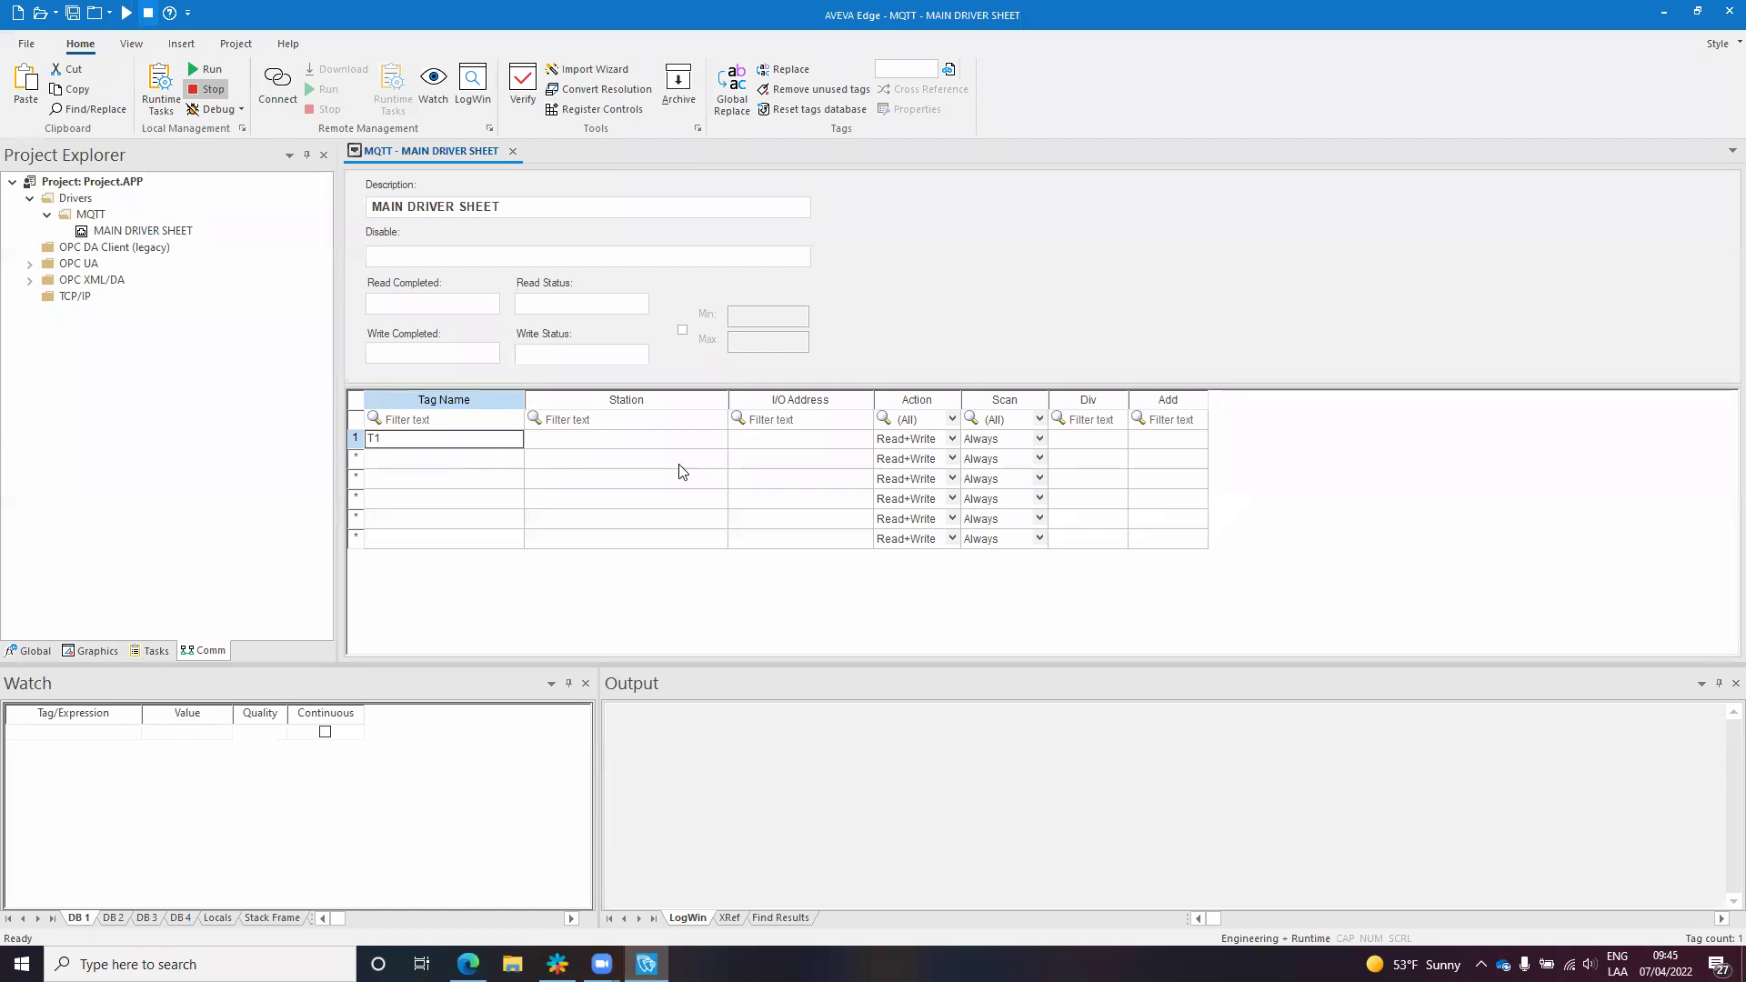
{"action": "left_click", "coordinate": [706, 442]}
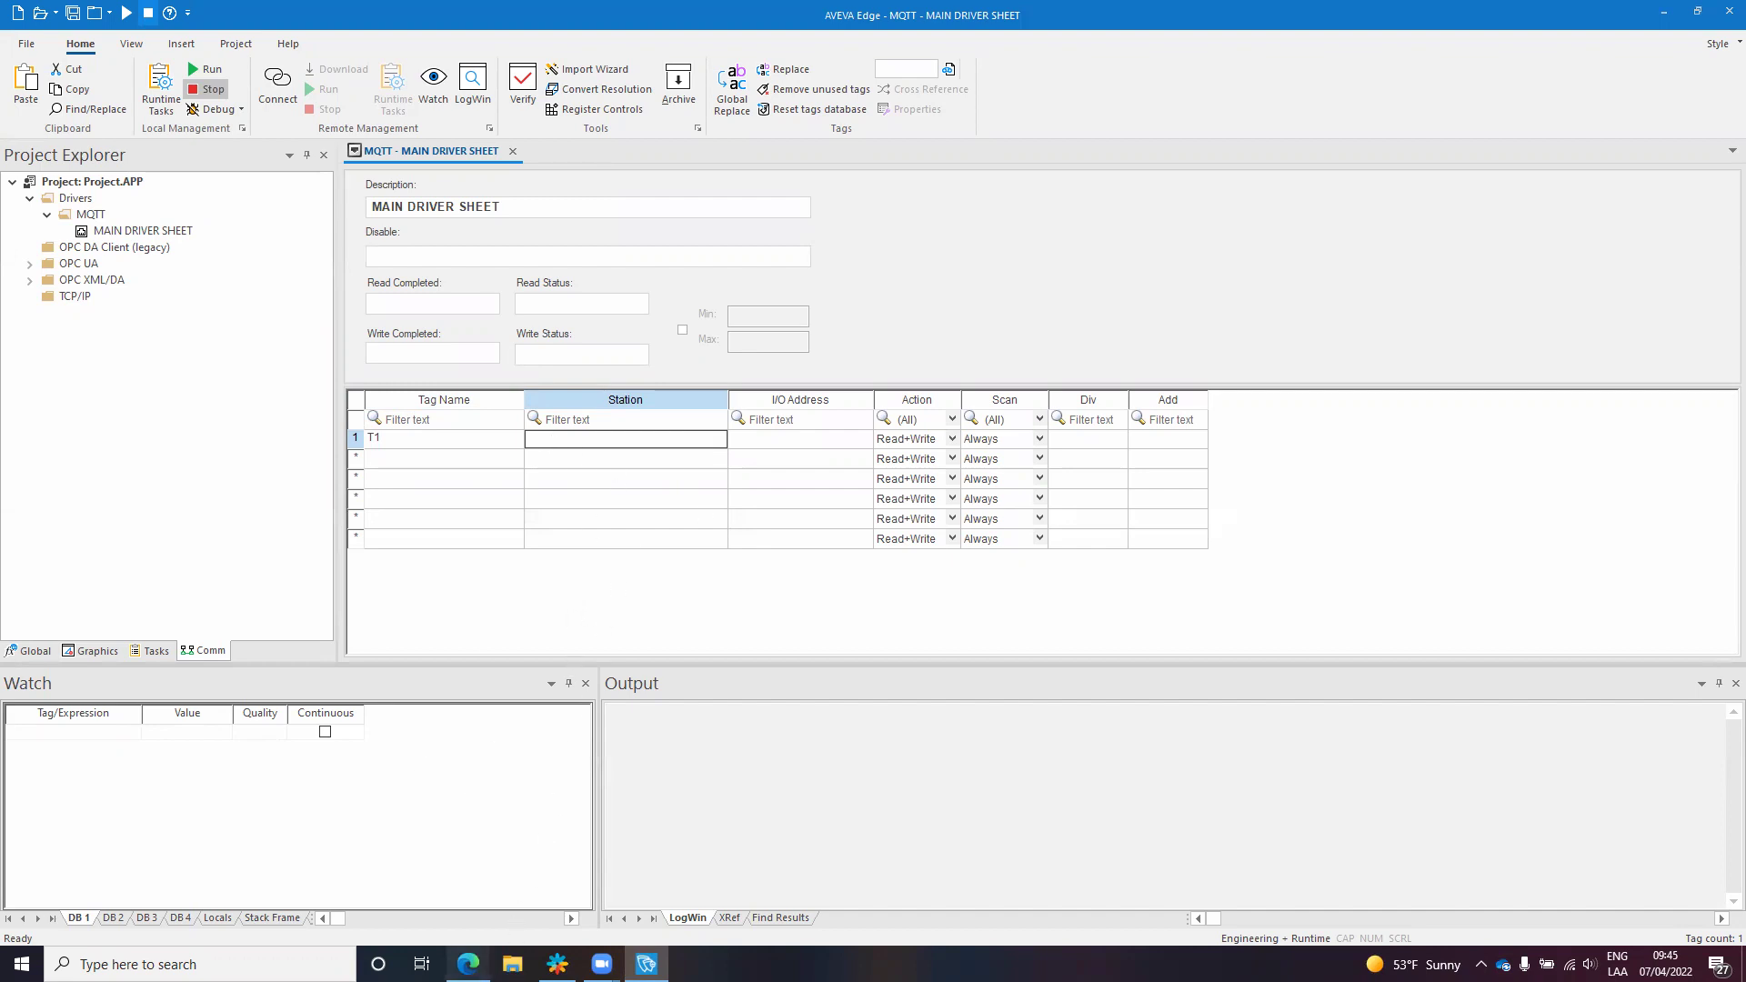
Copy the host name broker.hivemq.com from the HiveMQ public broker page
{"action": "left_click", "coordinate": [468, 964]}
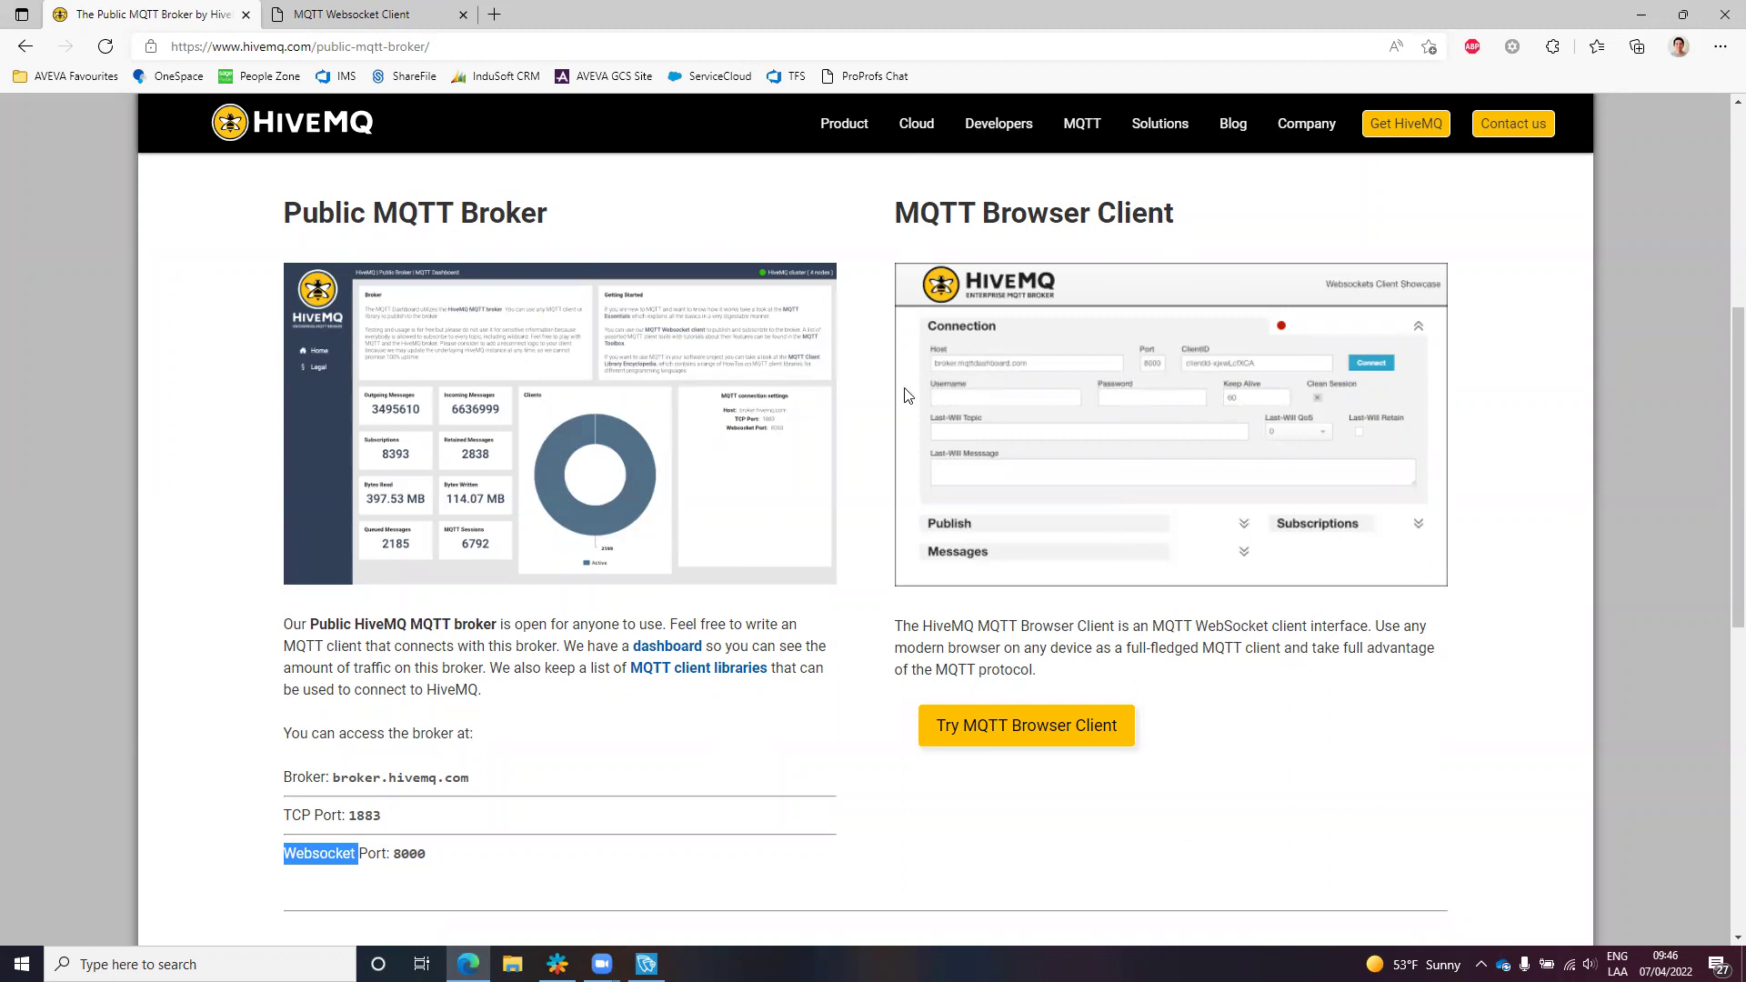
{"action": "left_click", "coordinate": [414, 772]}
{"action": "left_click_drag", "start_coordinate": [475, 782], "coordinate": [331, 768]}
{"action": "double_click", "coordinate": [342, 790]}
{"action": "key", "text": "ctrl+c"}
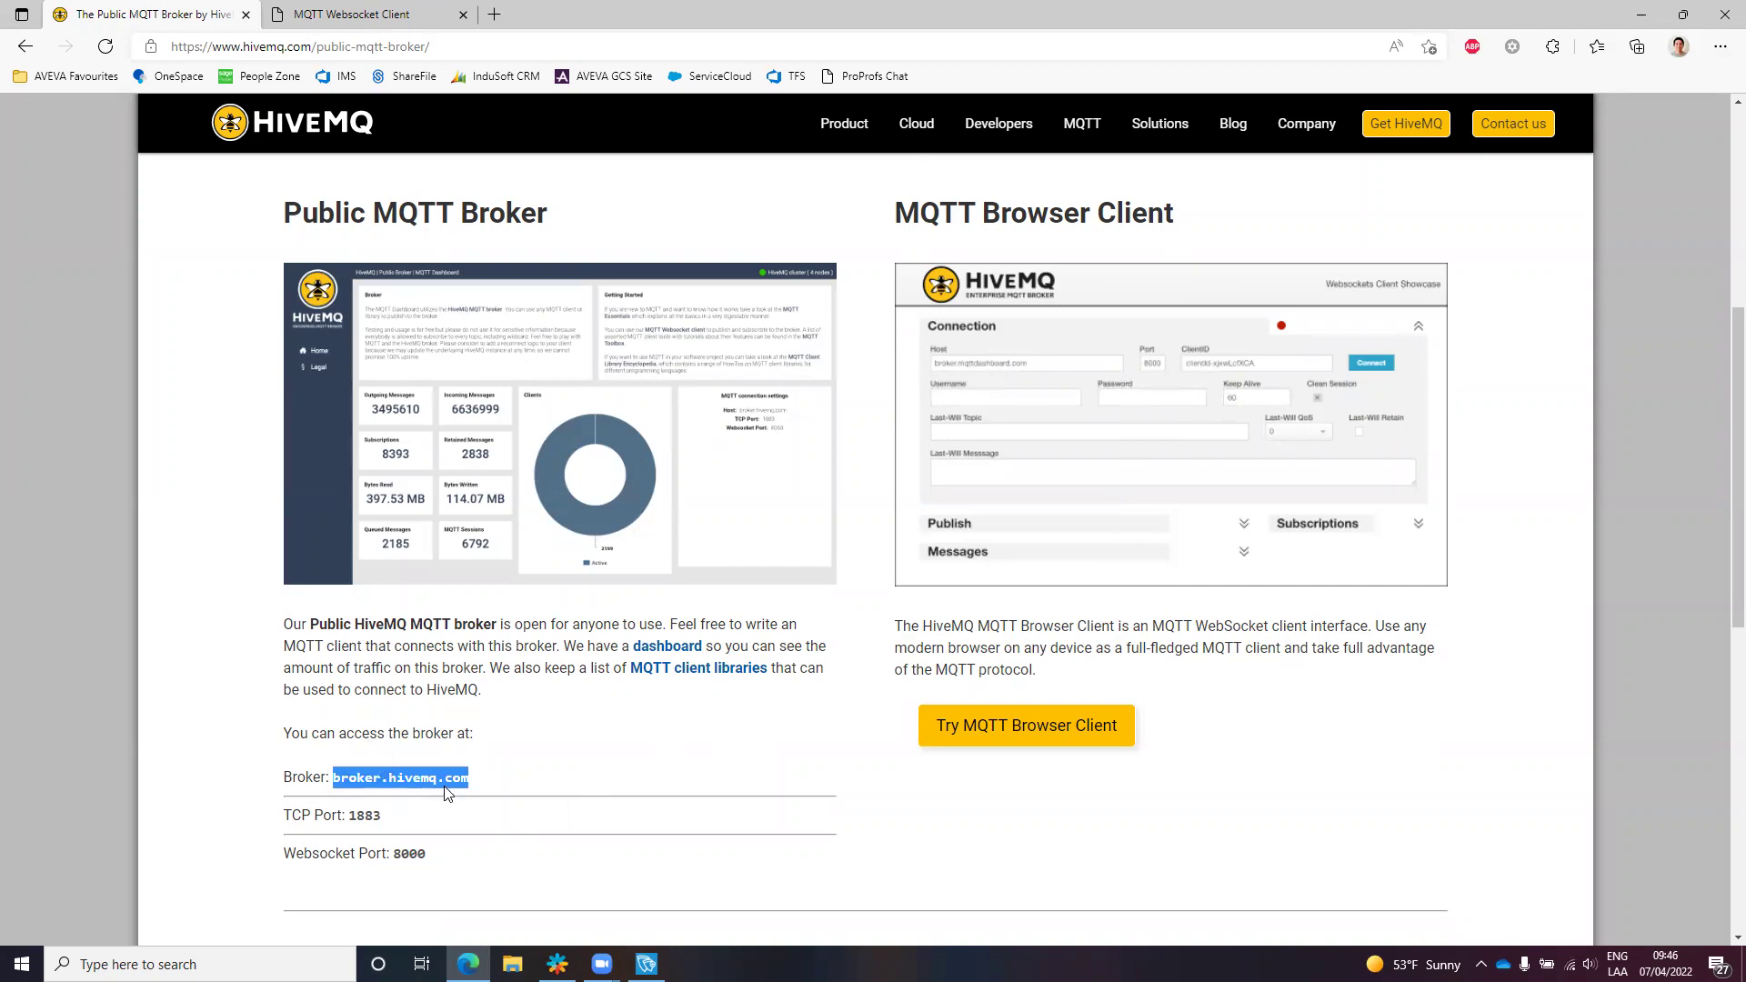
{"action": "key", "text": "alt+Tab"}
Set row 1's Station to broker.hivemq.com:1883, checking the 1883 port on the HiveMQ page
{"action": "left_click", "coordinate": [692, 450]}
{"action": "key", "text": "ctrl+v"}
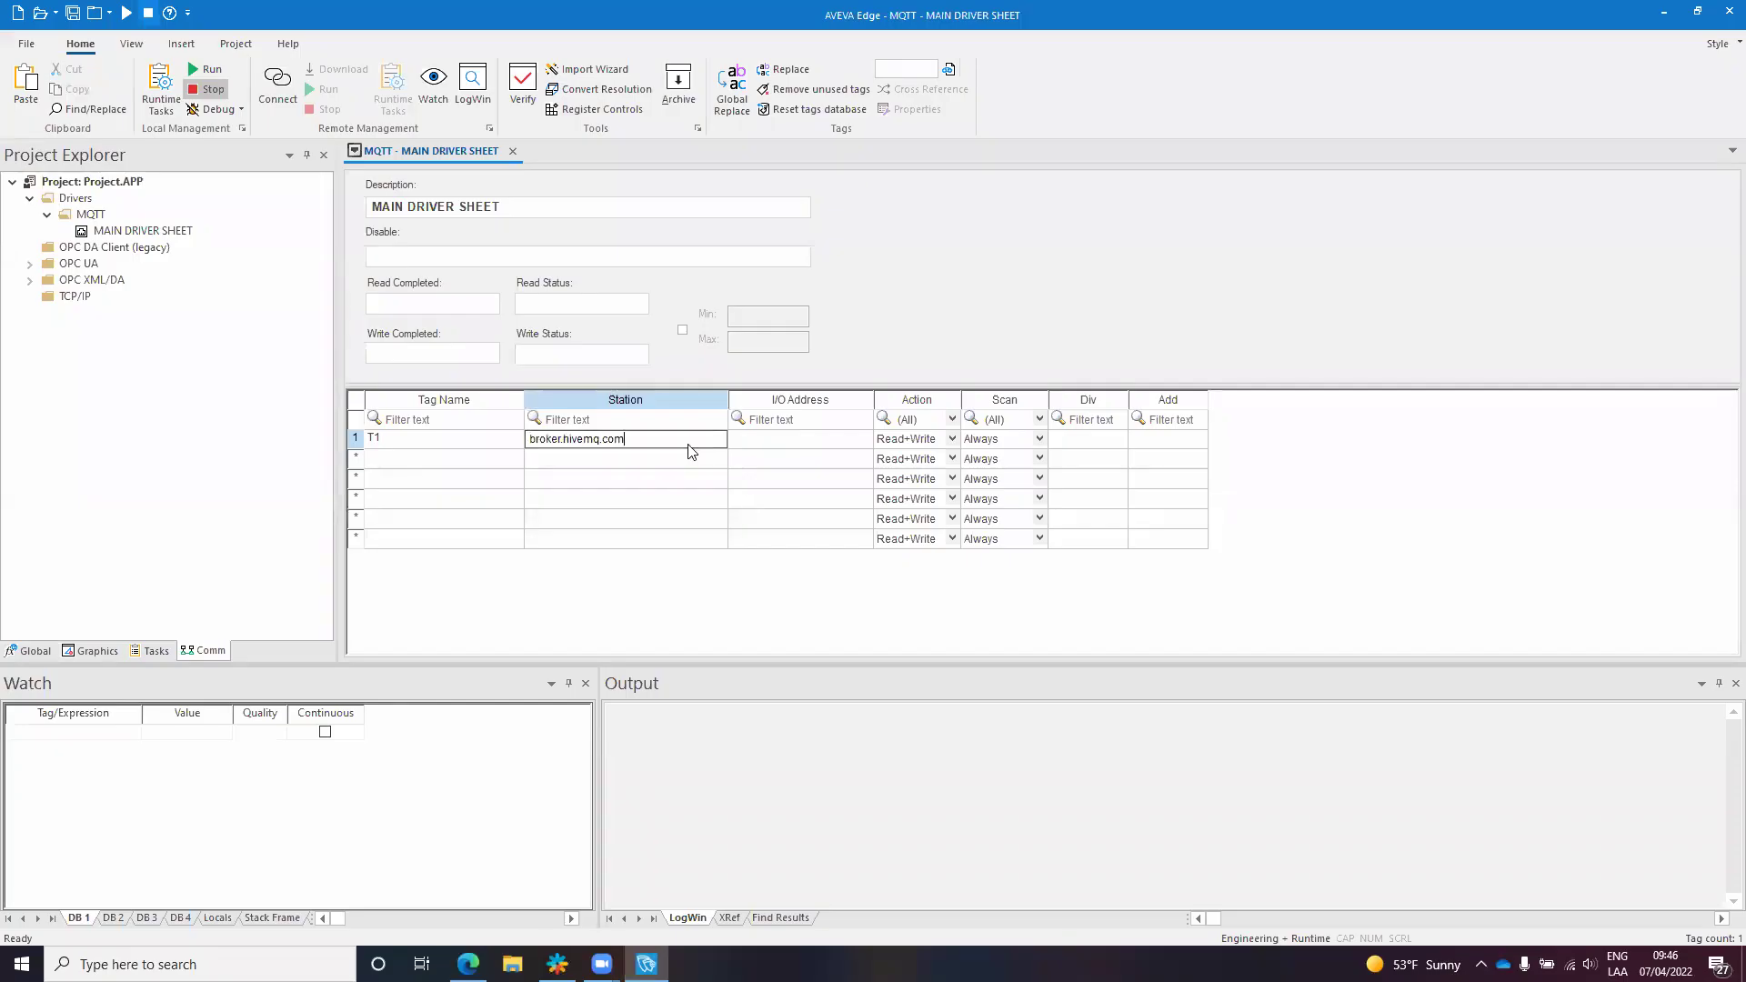
{"action": "type", "text": ":1883"}
{"action": "key", "text": "Return"}
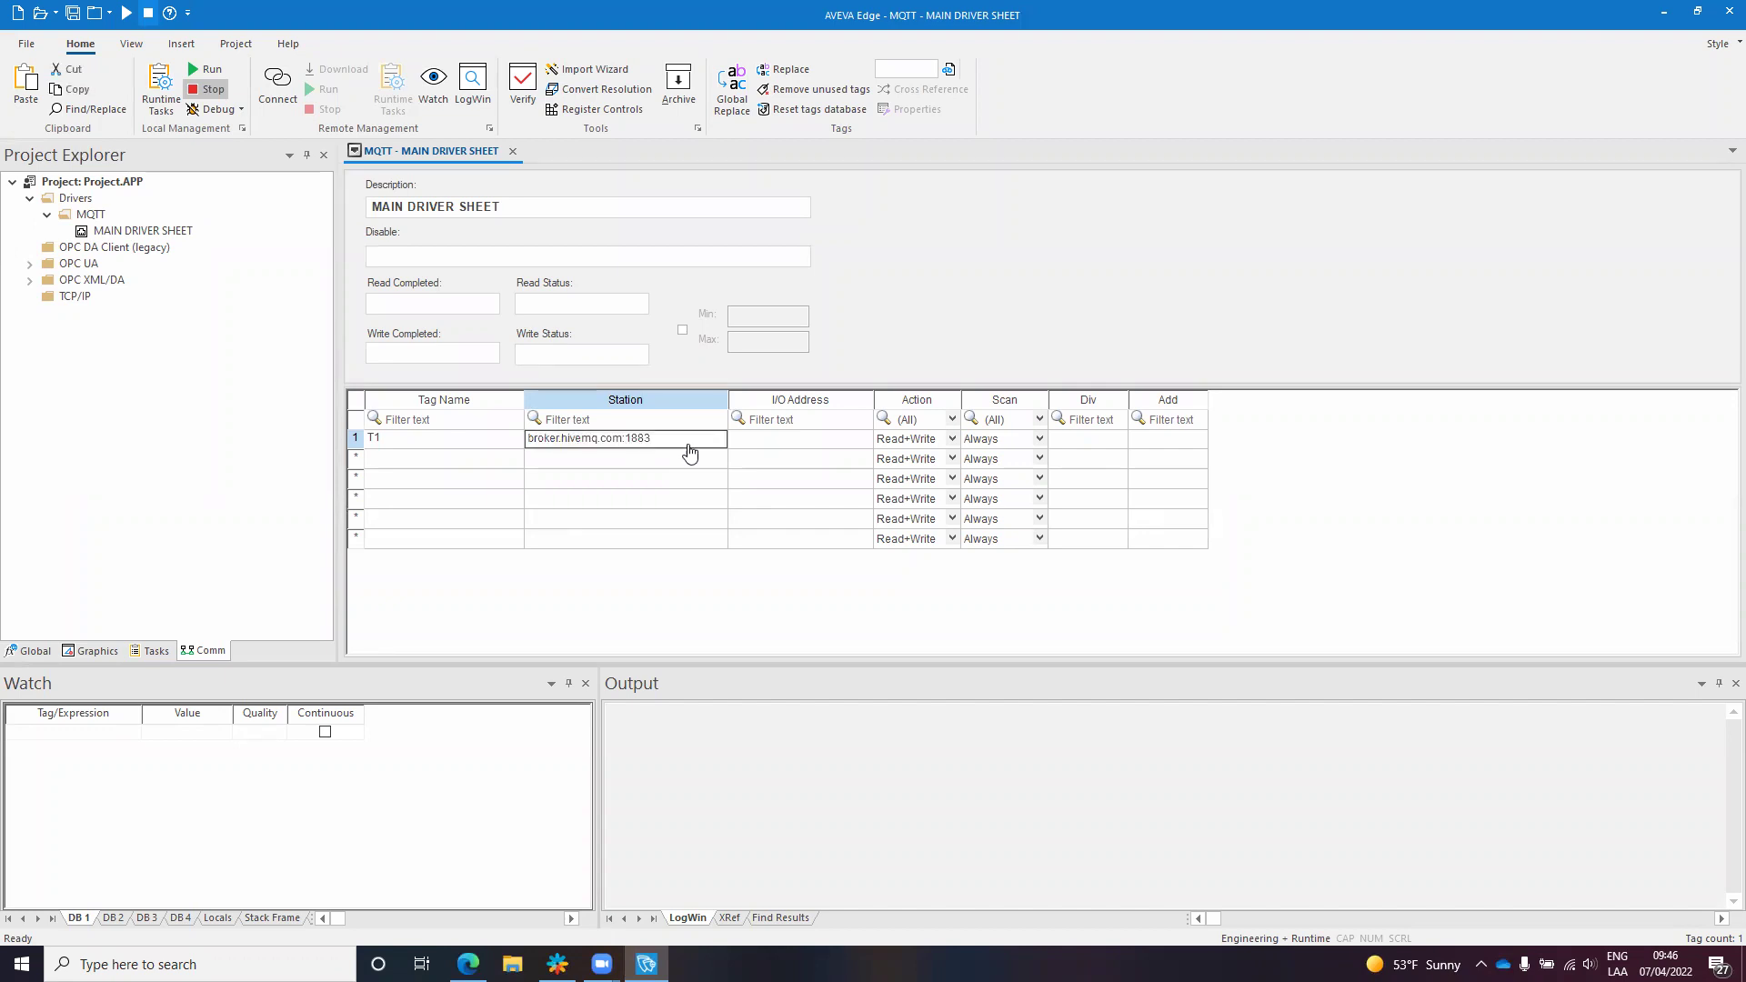
{"action": "key", "text": "alt+Tab"}
{"action": "double_click", "coordinate": [364, 815]}
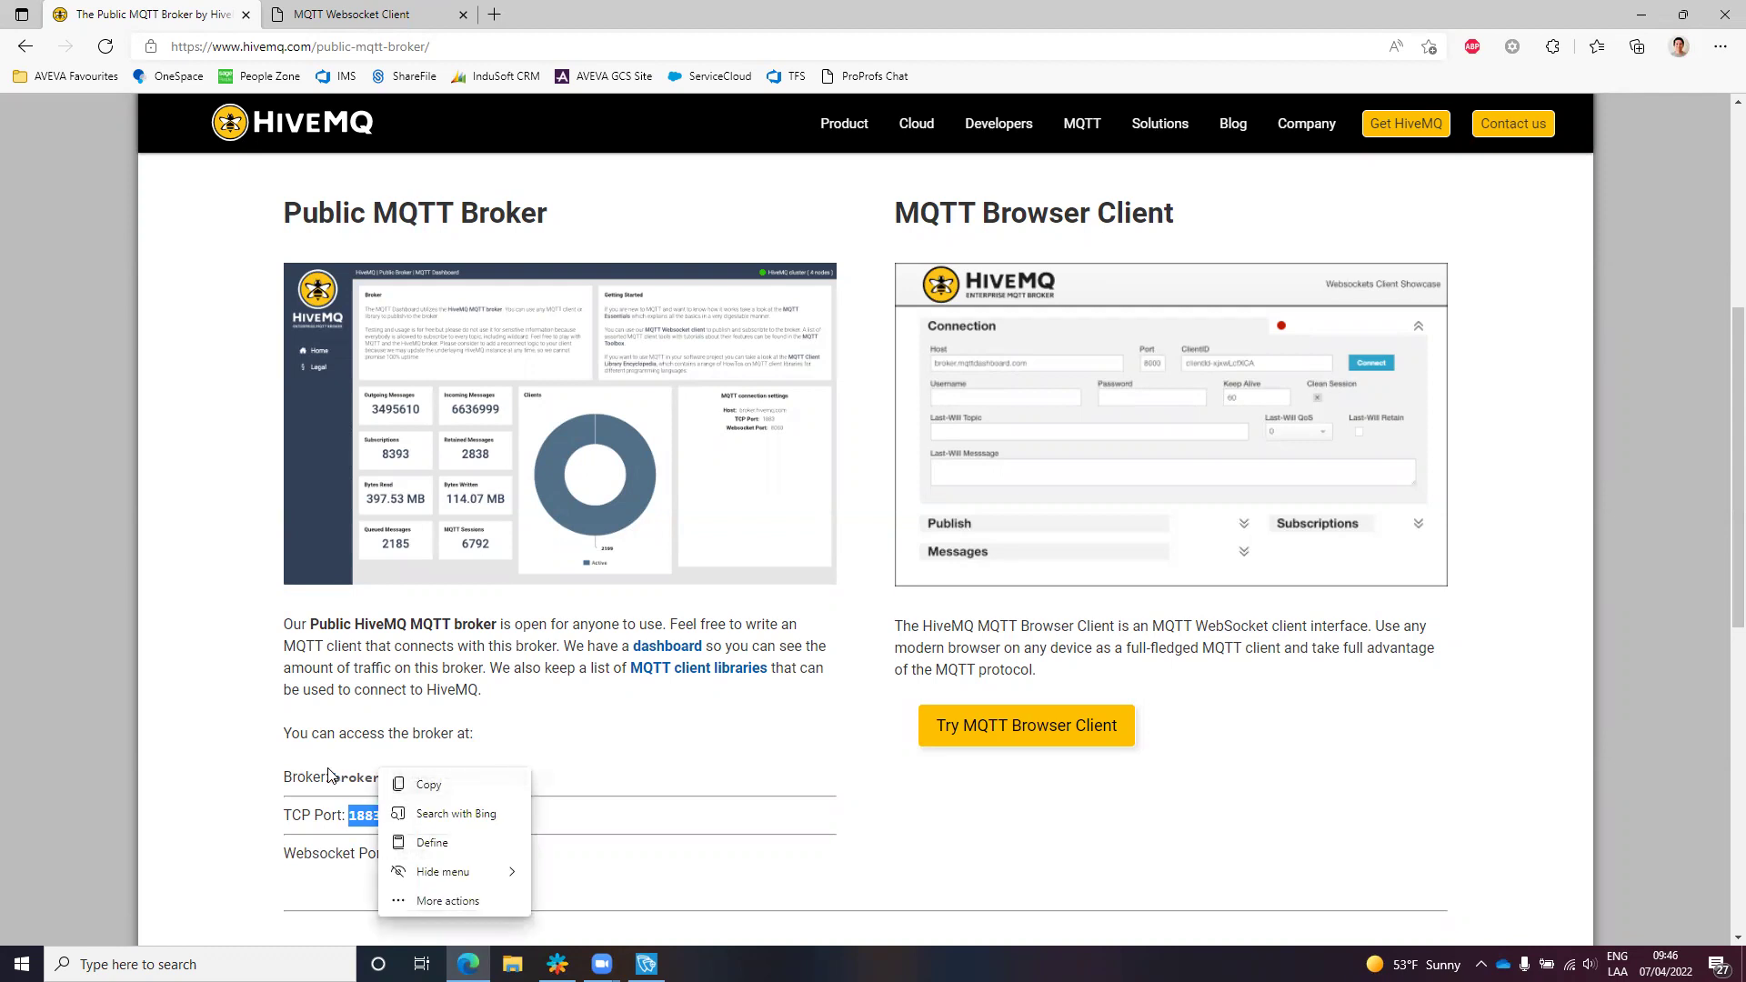
{"action": "left_click", "coordinate": [243, 844]}
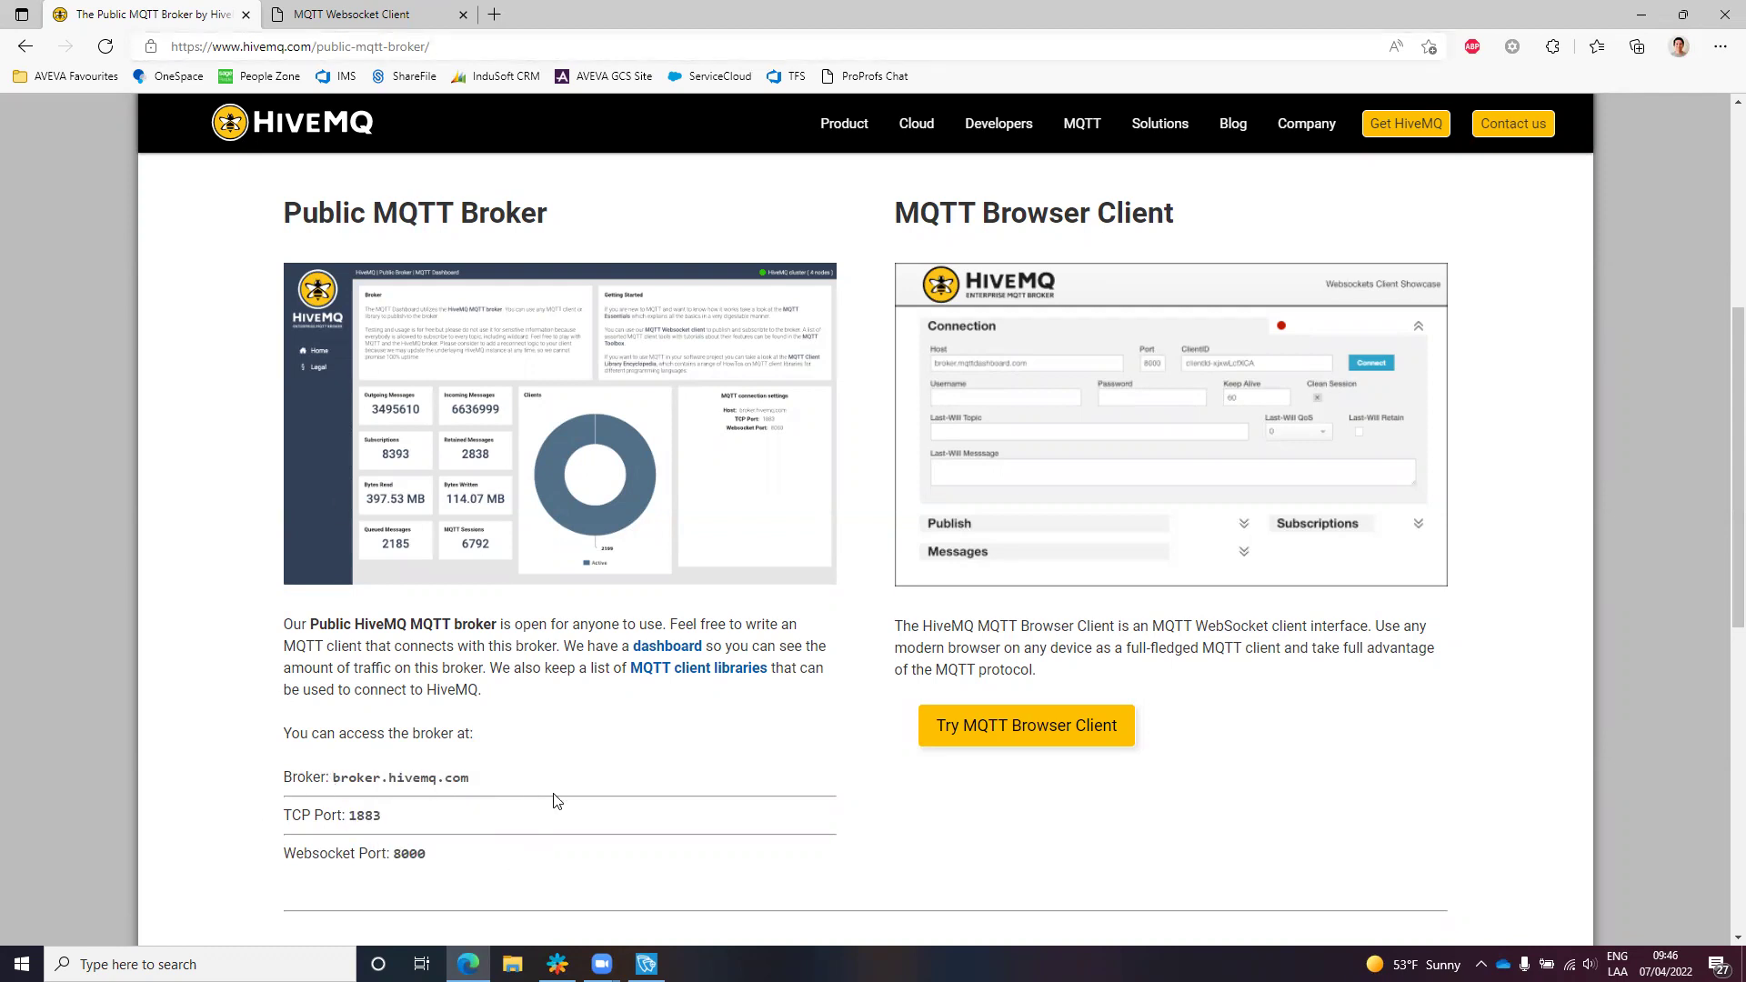
{"action": "left_click", "coordinate": [646, 964]}
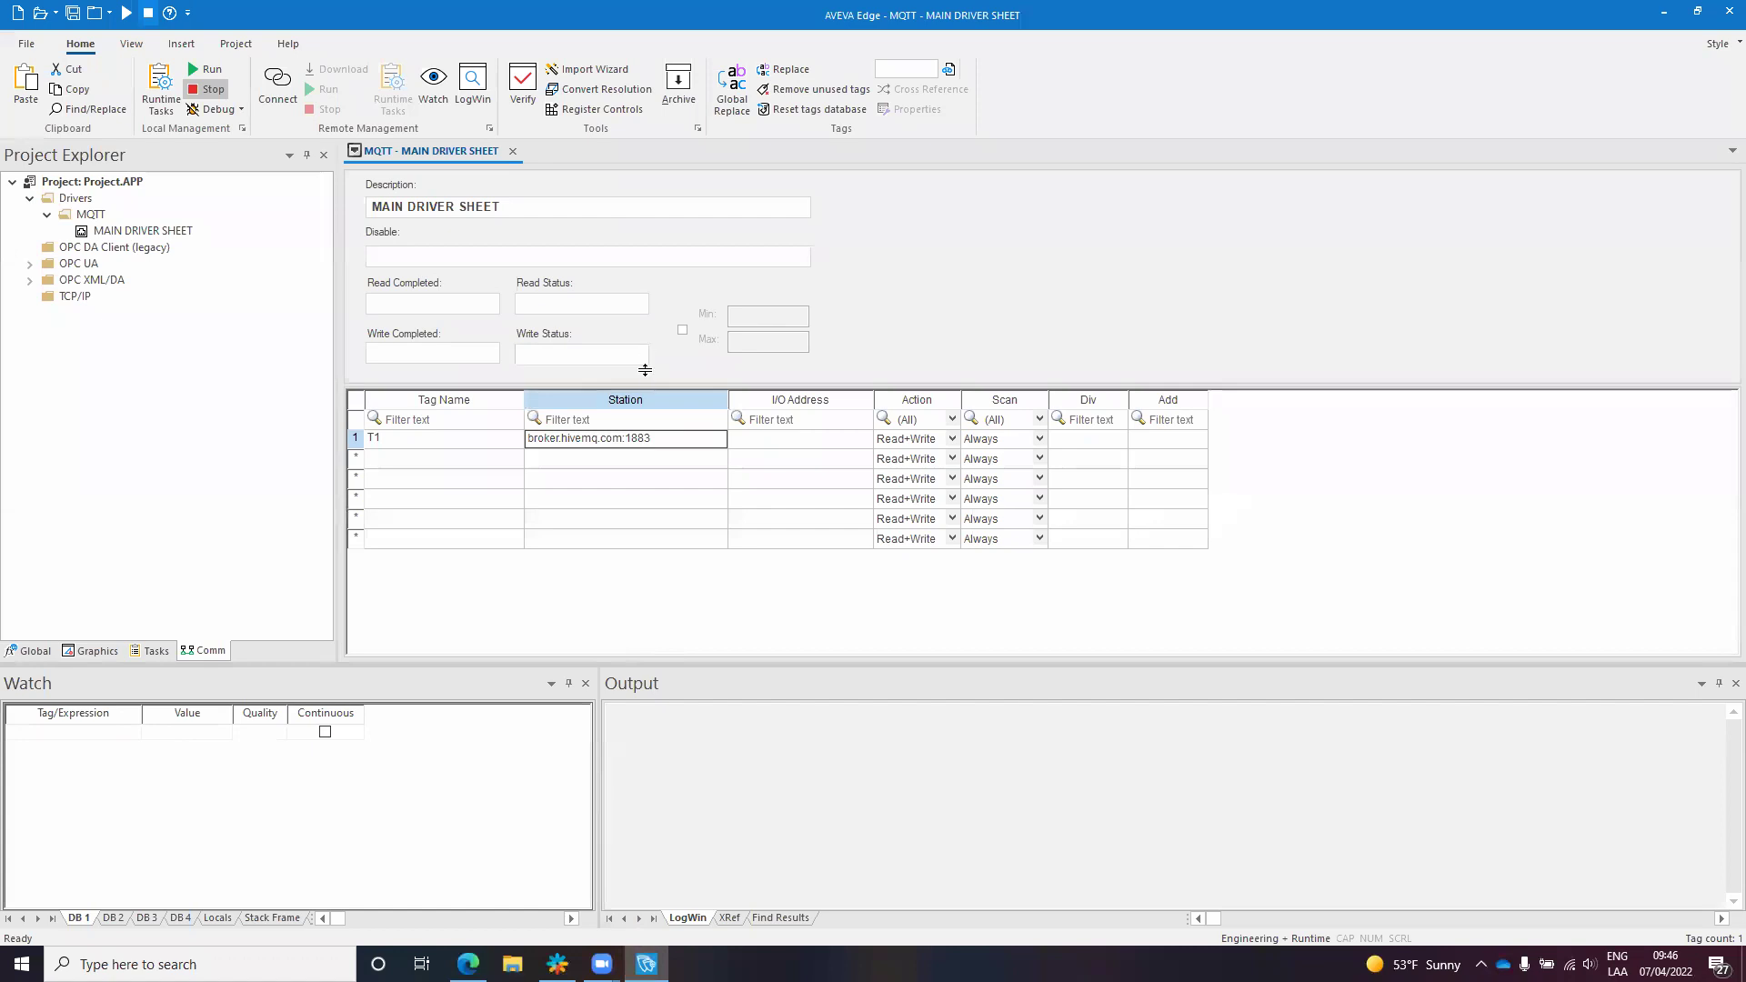
Enter Edge/Temp1 as T1's I/O Address
{"action": "left_click", "coordinate": [775, 445]}
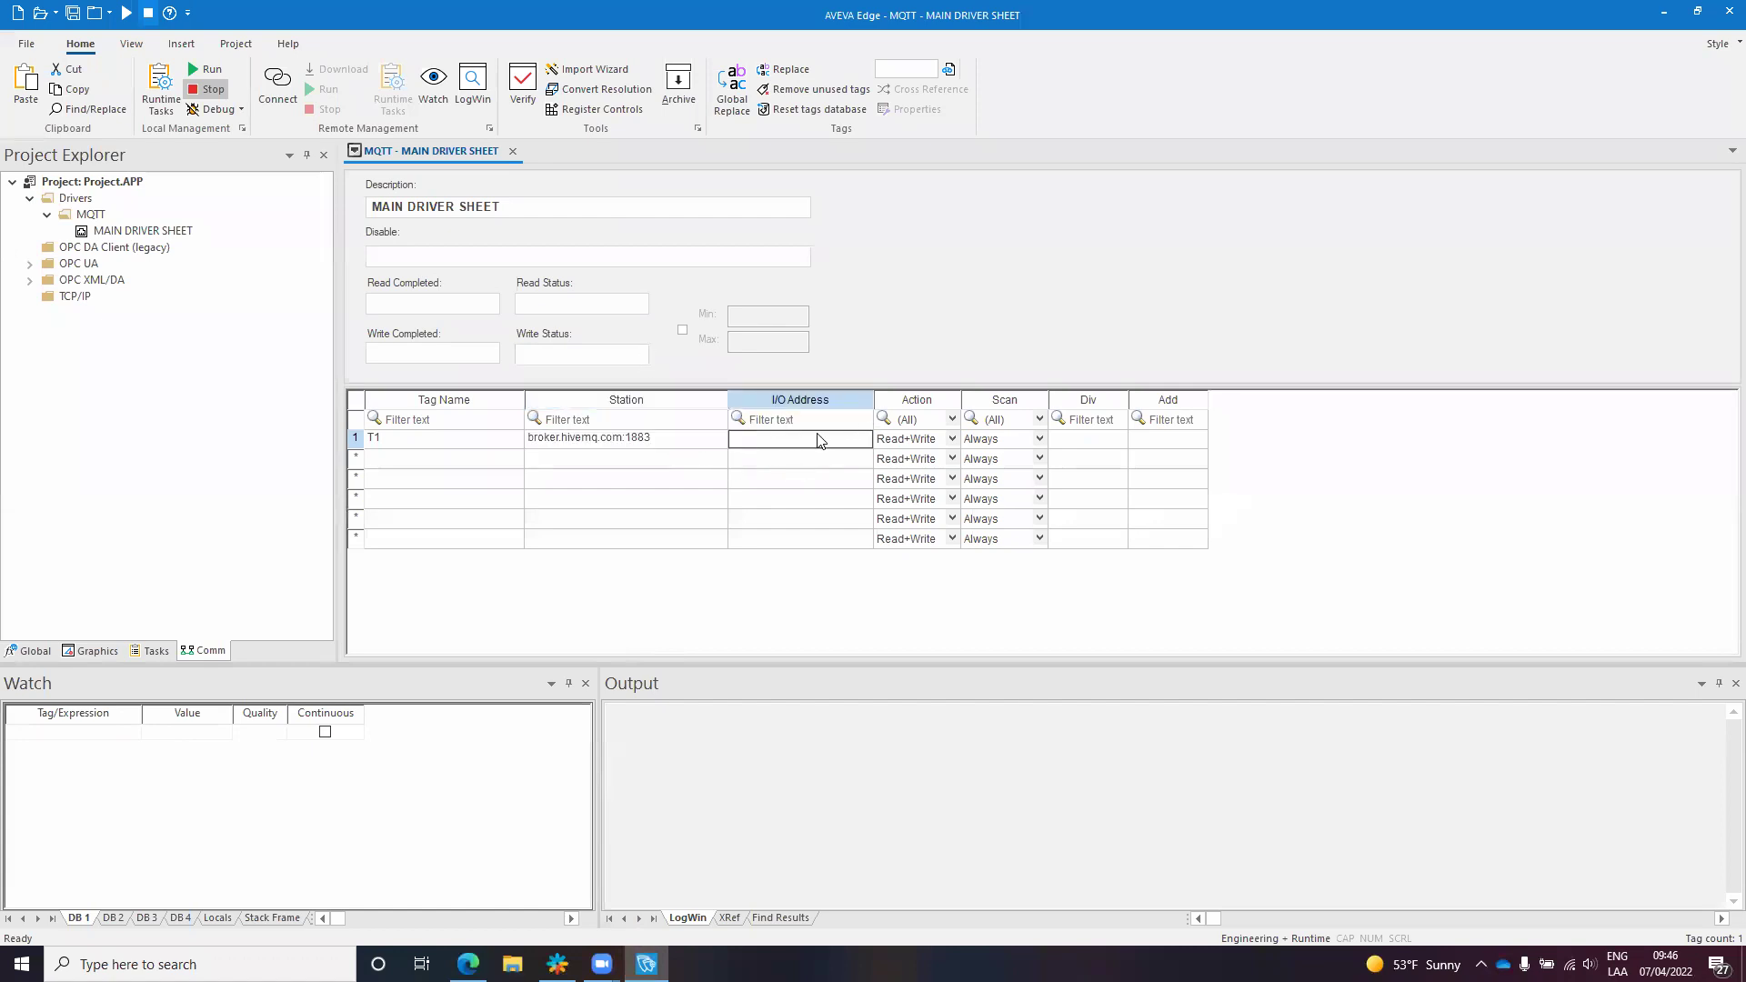
{"action": "type", "text": "ADG"}
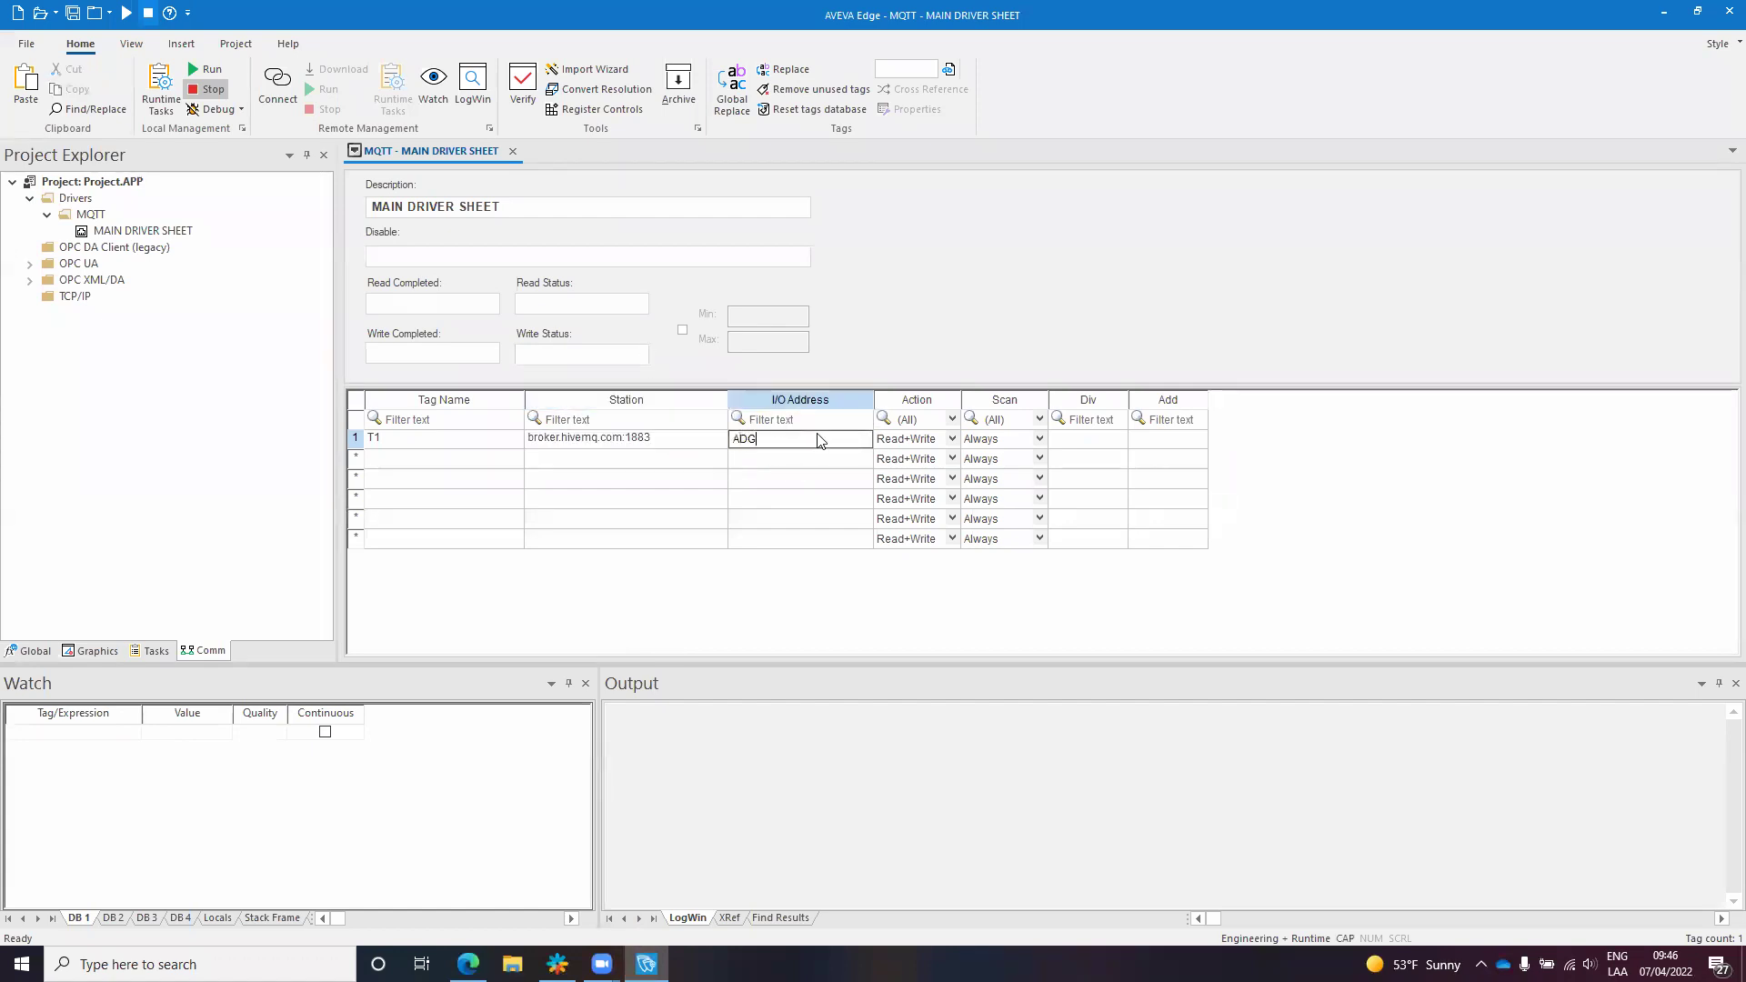
{"action": "type", "text": "E"}
{"action": "key", "text": "BackSpace"}
{"action": "key", "text": "BackSpace"}
{"action": "key", "text": "BackSpace"}
{"action": "type", "text": "dge/Temp1"}
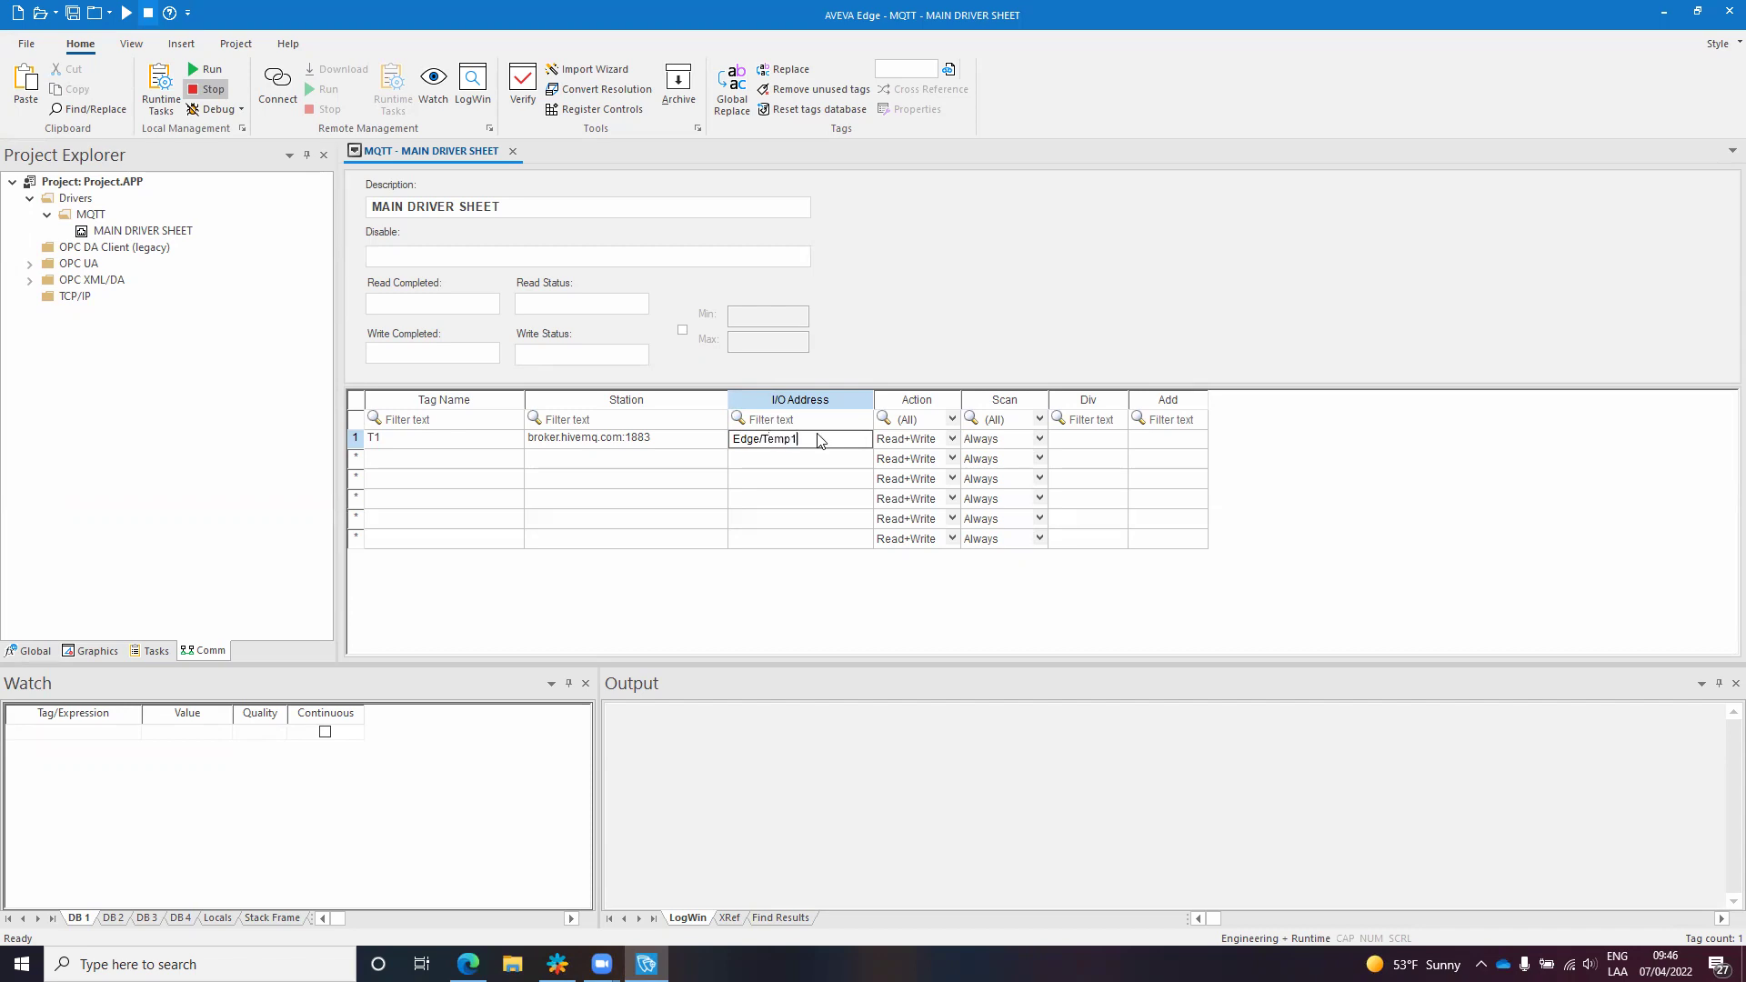
{"action": "key", "text": "Return"}
Save the project, start the runtime, and set the Viewer runtime task to Manual startup
{"action": "left_click", "coordinate": [81, 14]}
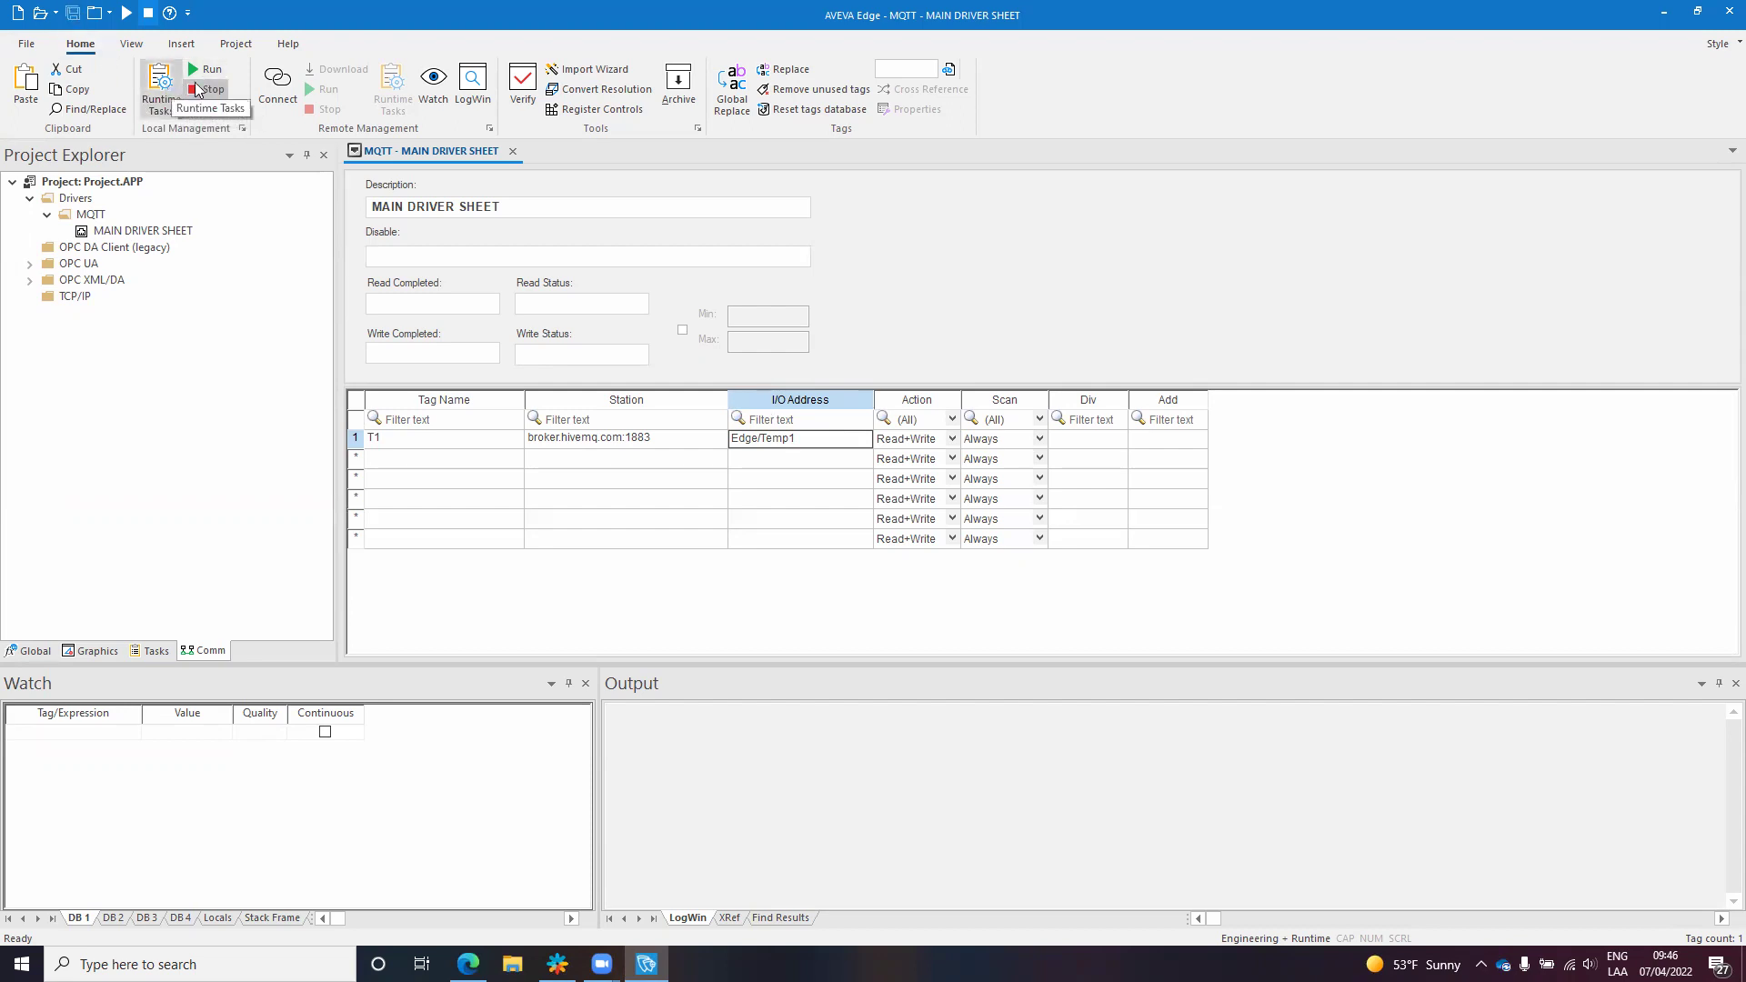
{"action": "left_click", "coordinate": [196, 89]}
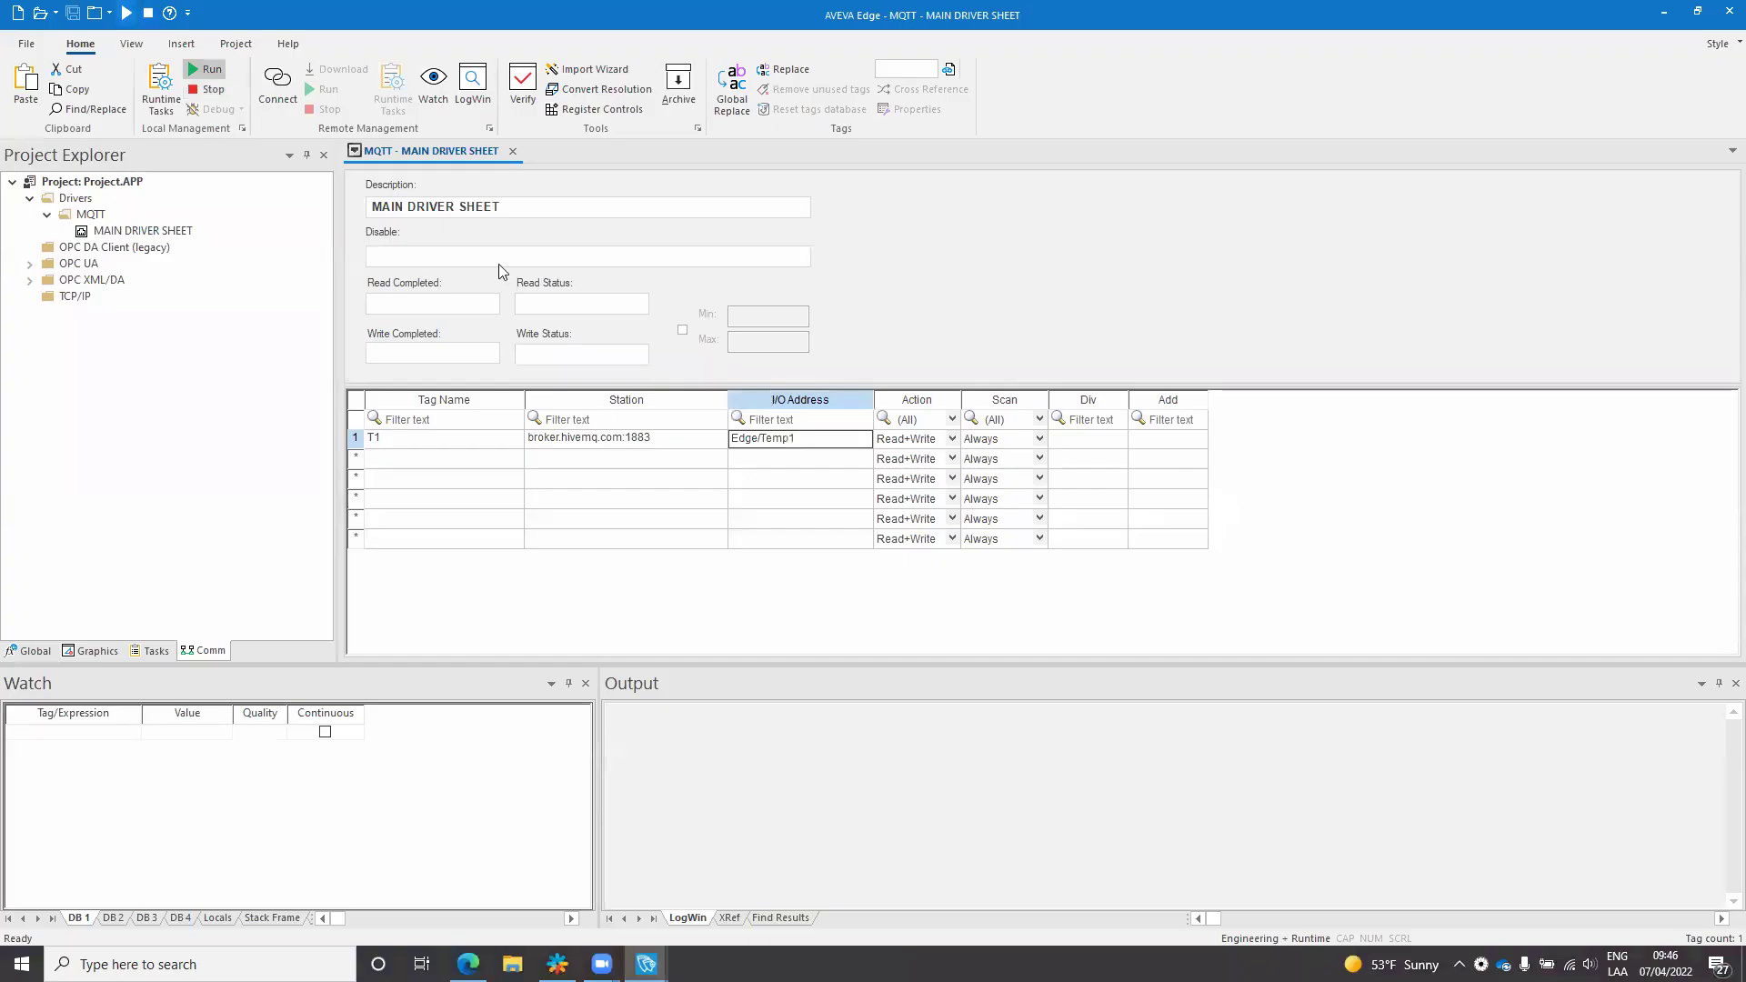
{"action": "left_click", "coordinate": [167, 107]}
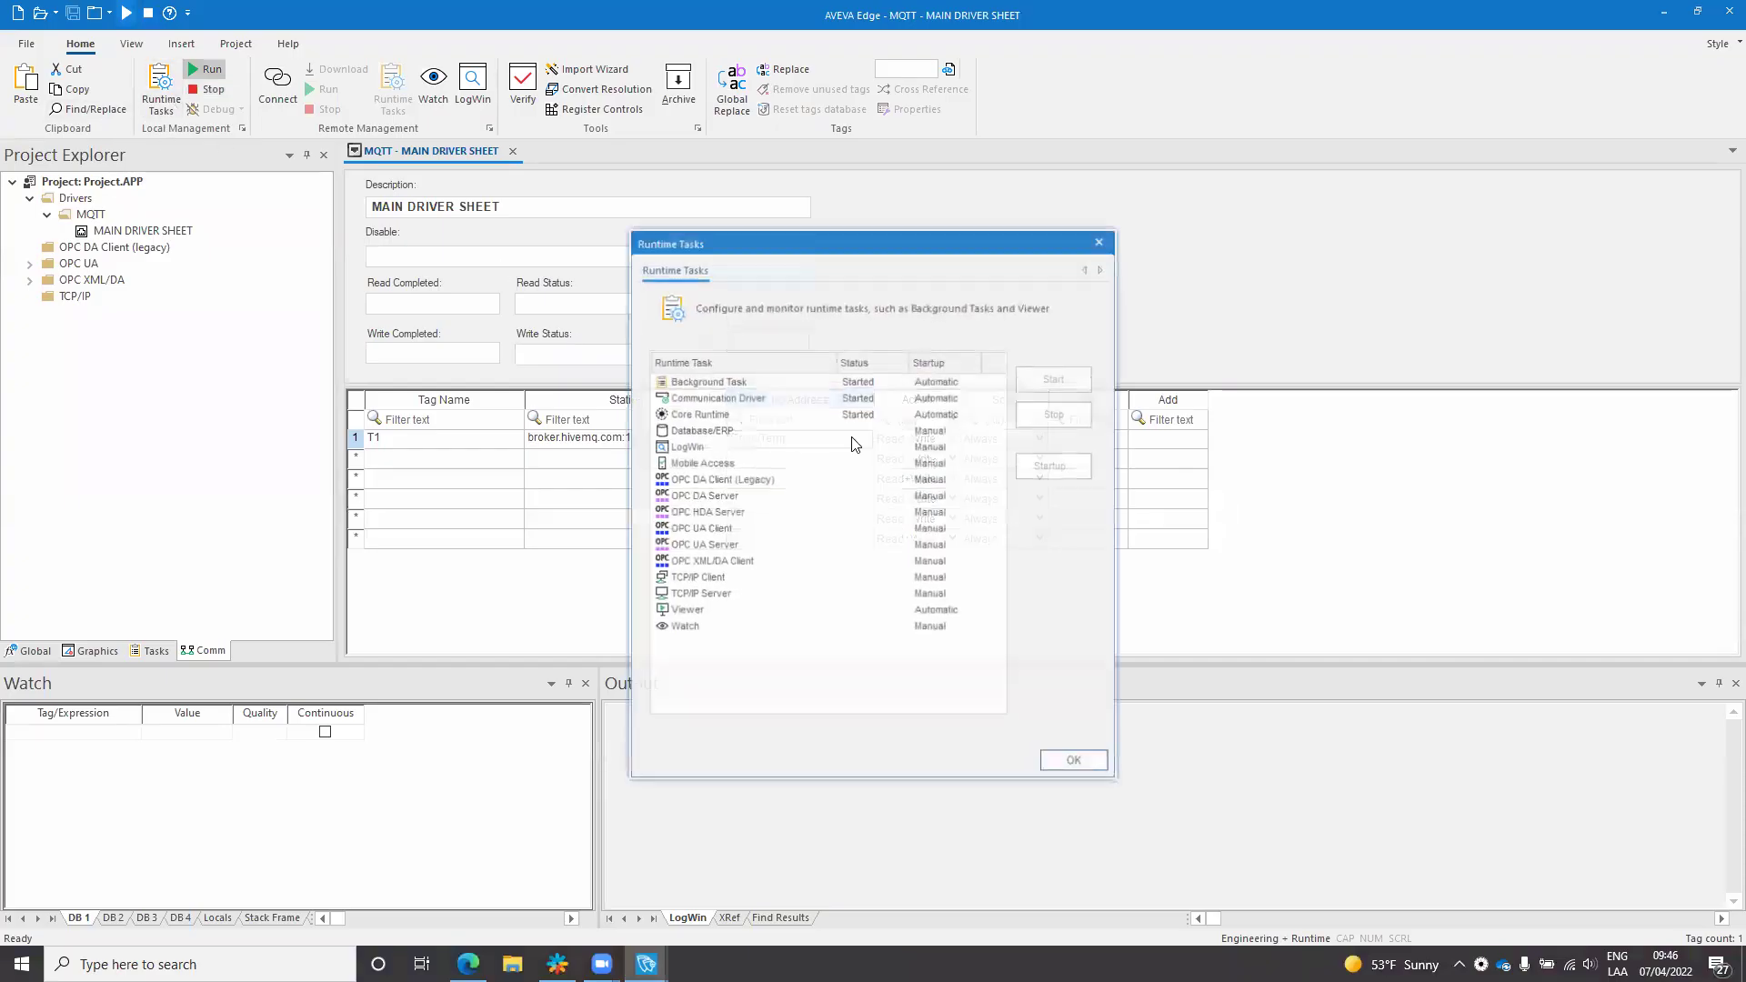
{"action": "left_click", "coordinate": [910, 611]}
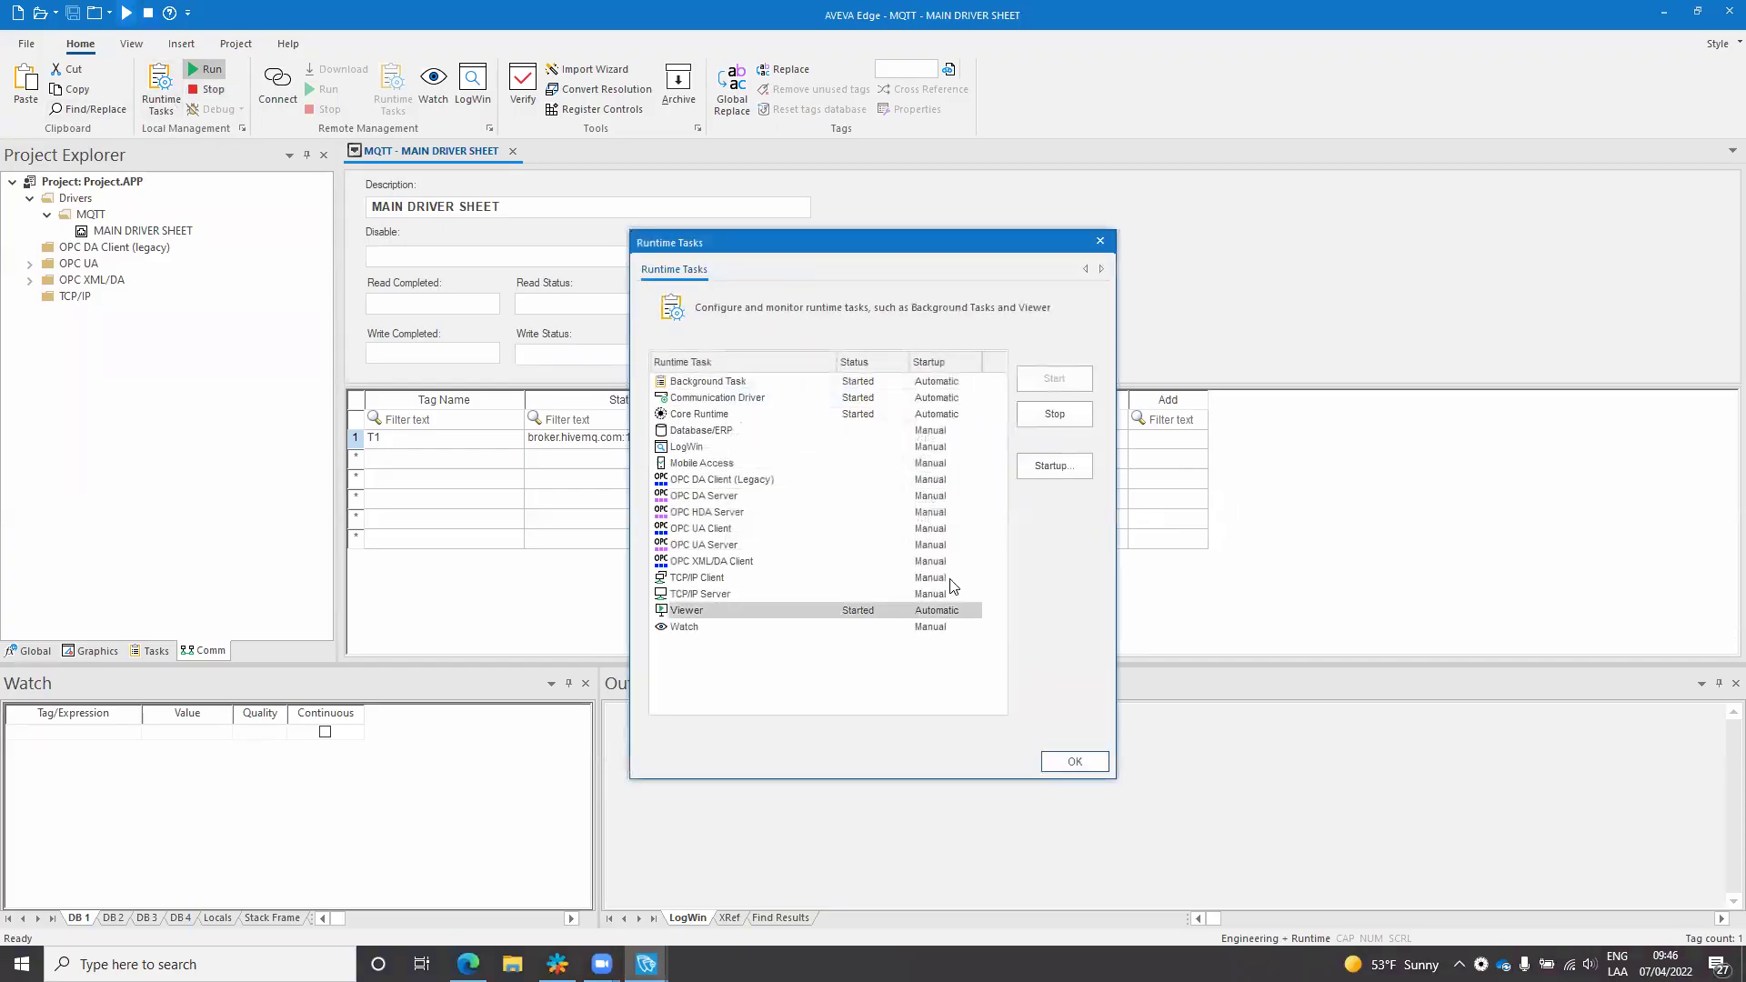
{"action": "left_click", "coordinate": [1073, 464]}
{"action": "left_click", "coordinate": [788, 503]}
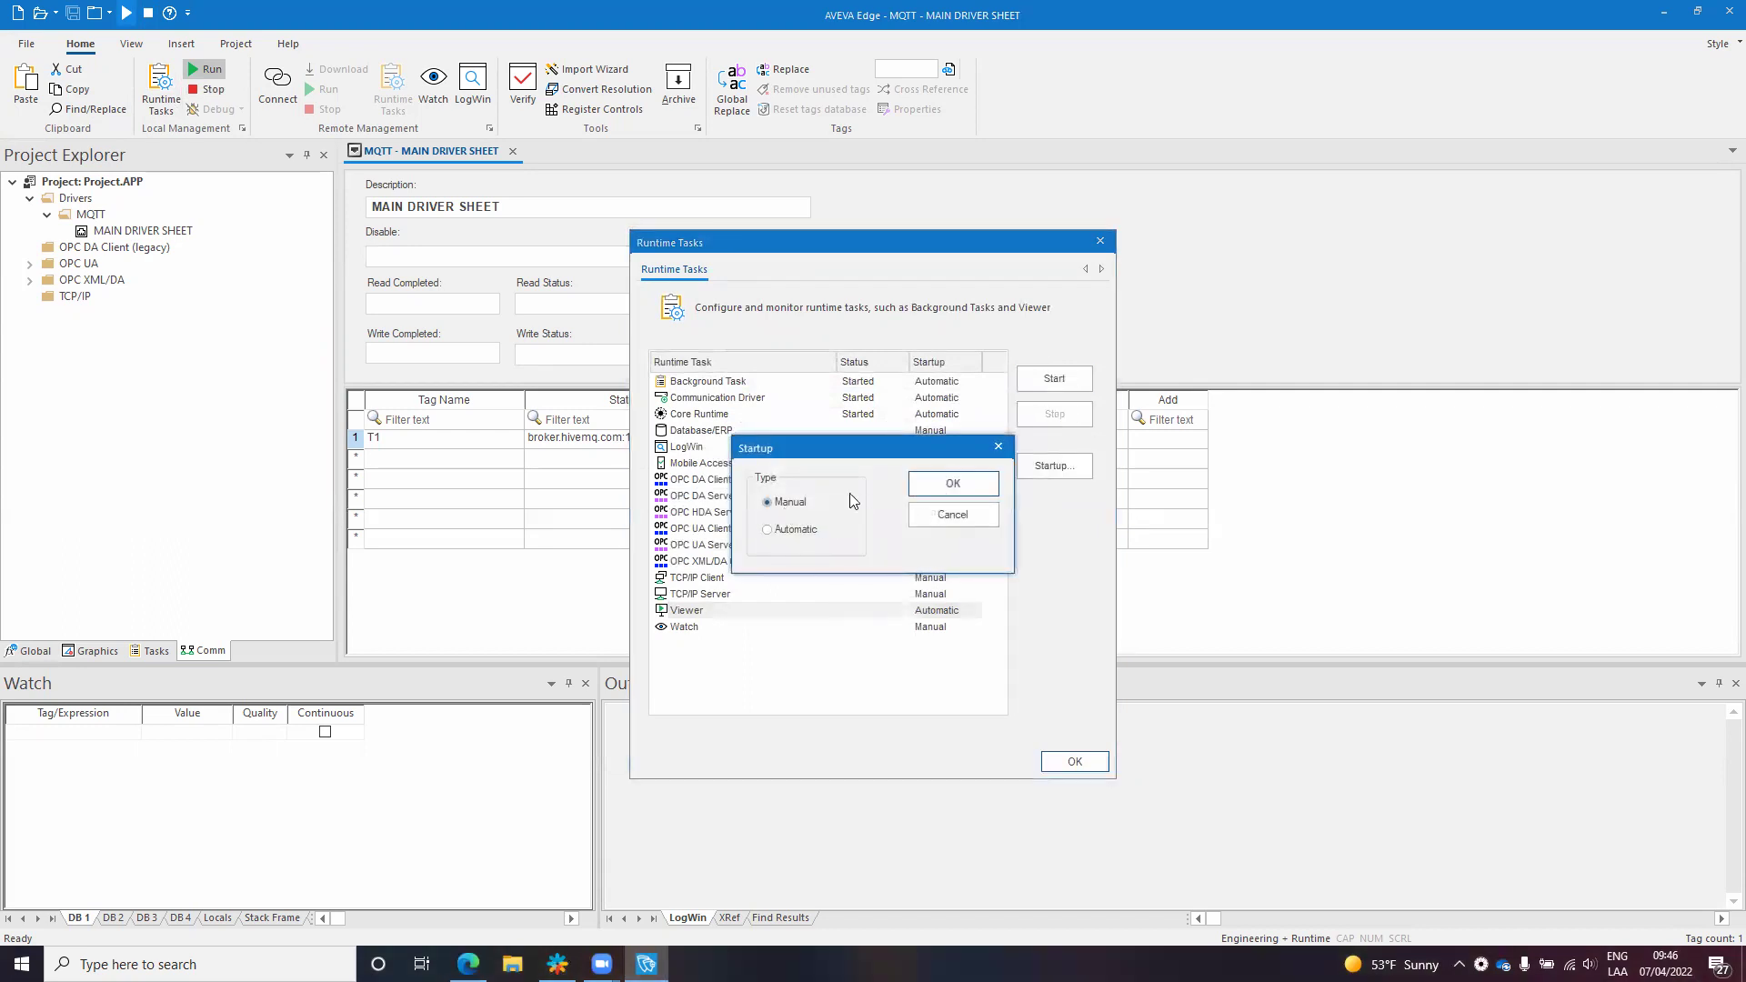
{"action": "left_click", "coordinate": [946, 481]}
{"action": "left_click", "coordinate": [1070, 759]}
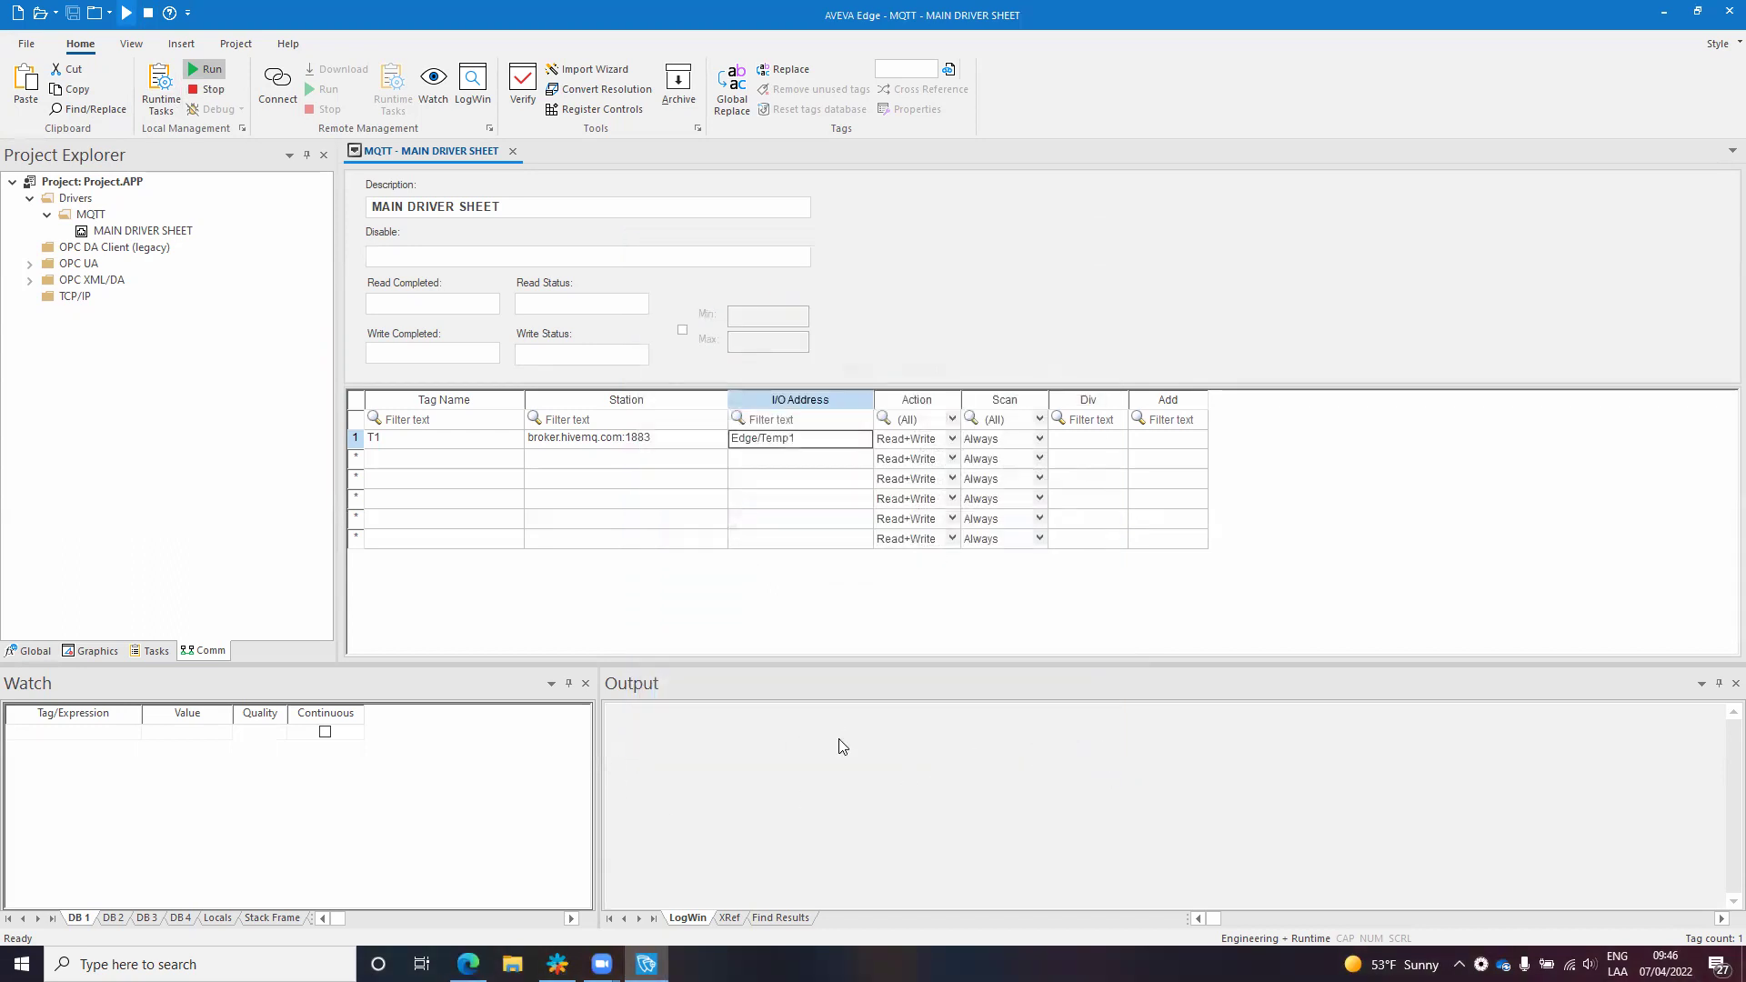
Add tag T1 to the Watch window and widen its Quality column
{"action": "left_click", "coordinate": [39, 736]}
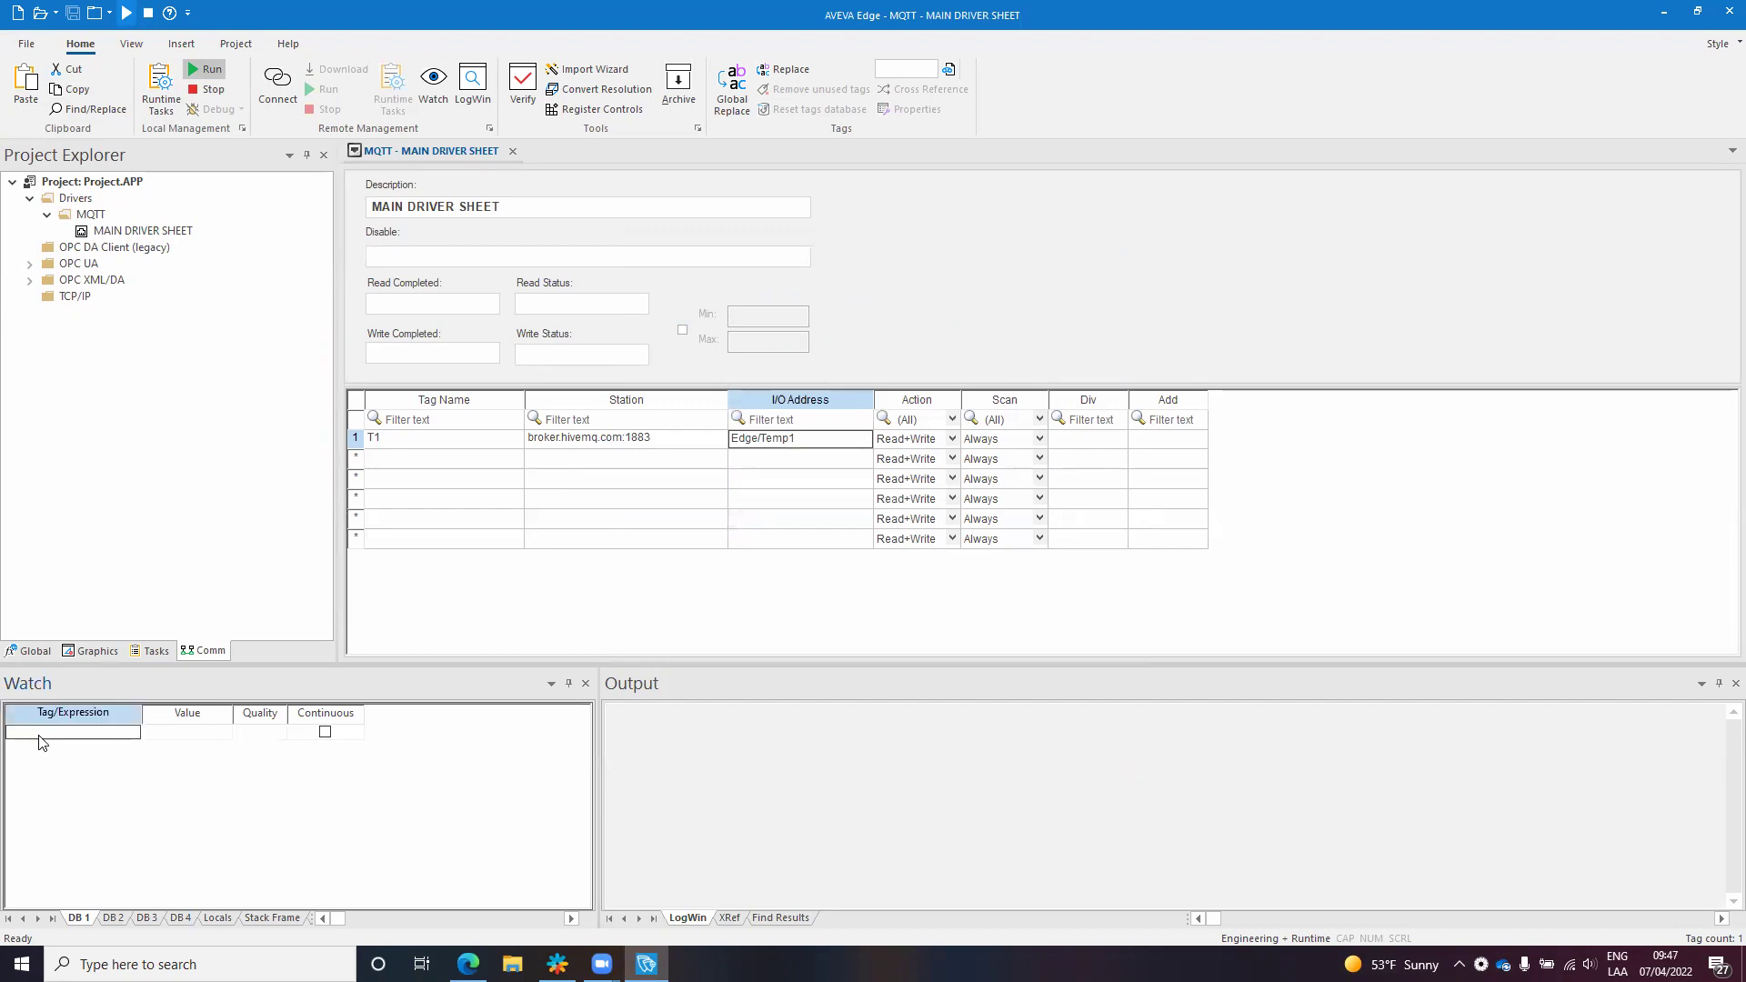
{"action": "type", "text": "T1"}
{"action": "key", "text": "Return"}
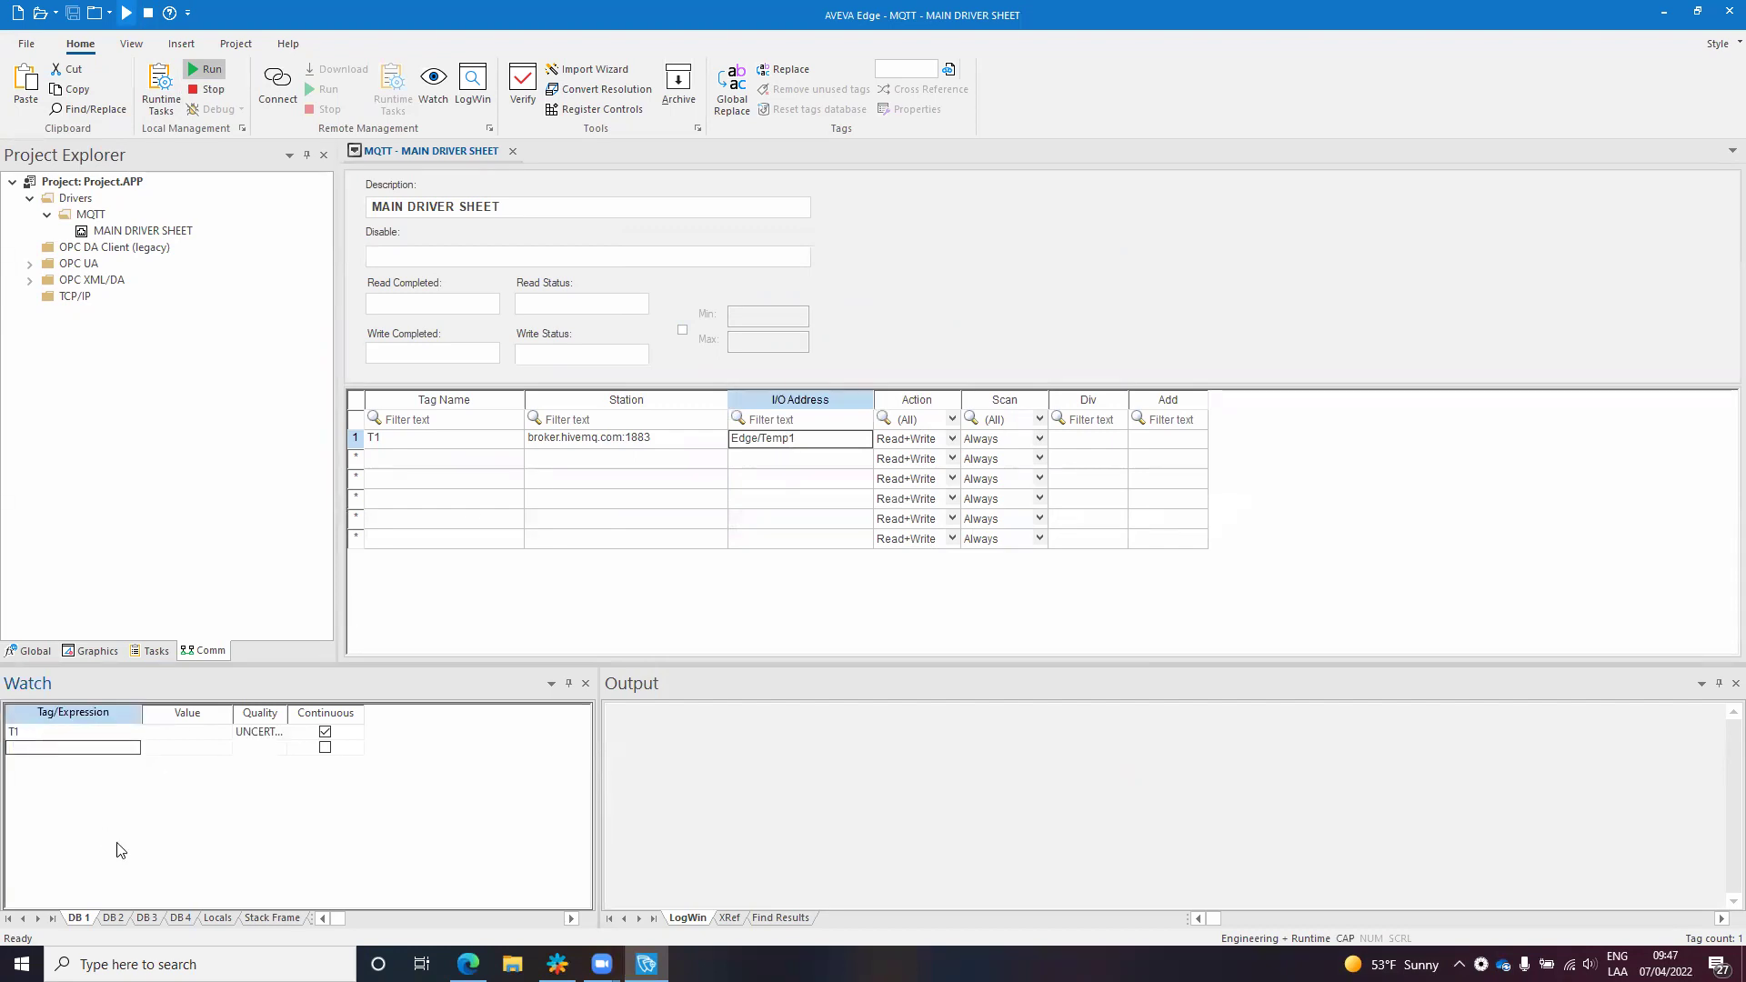
{"action": "left_click_drag", "start_coordinate": [287, 720], "coordinate": [328, 722]}
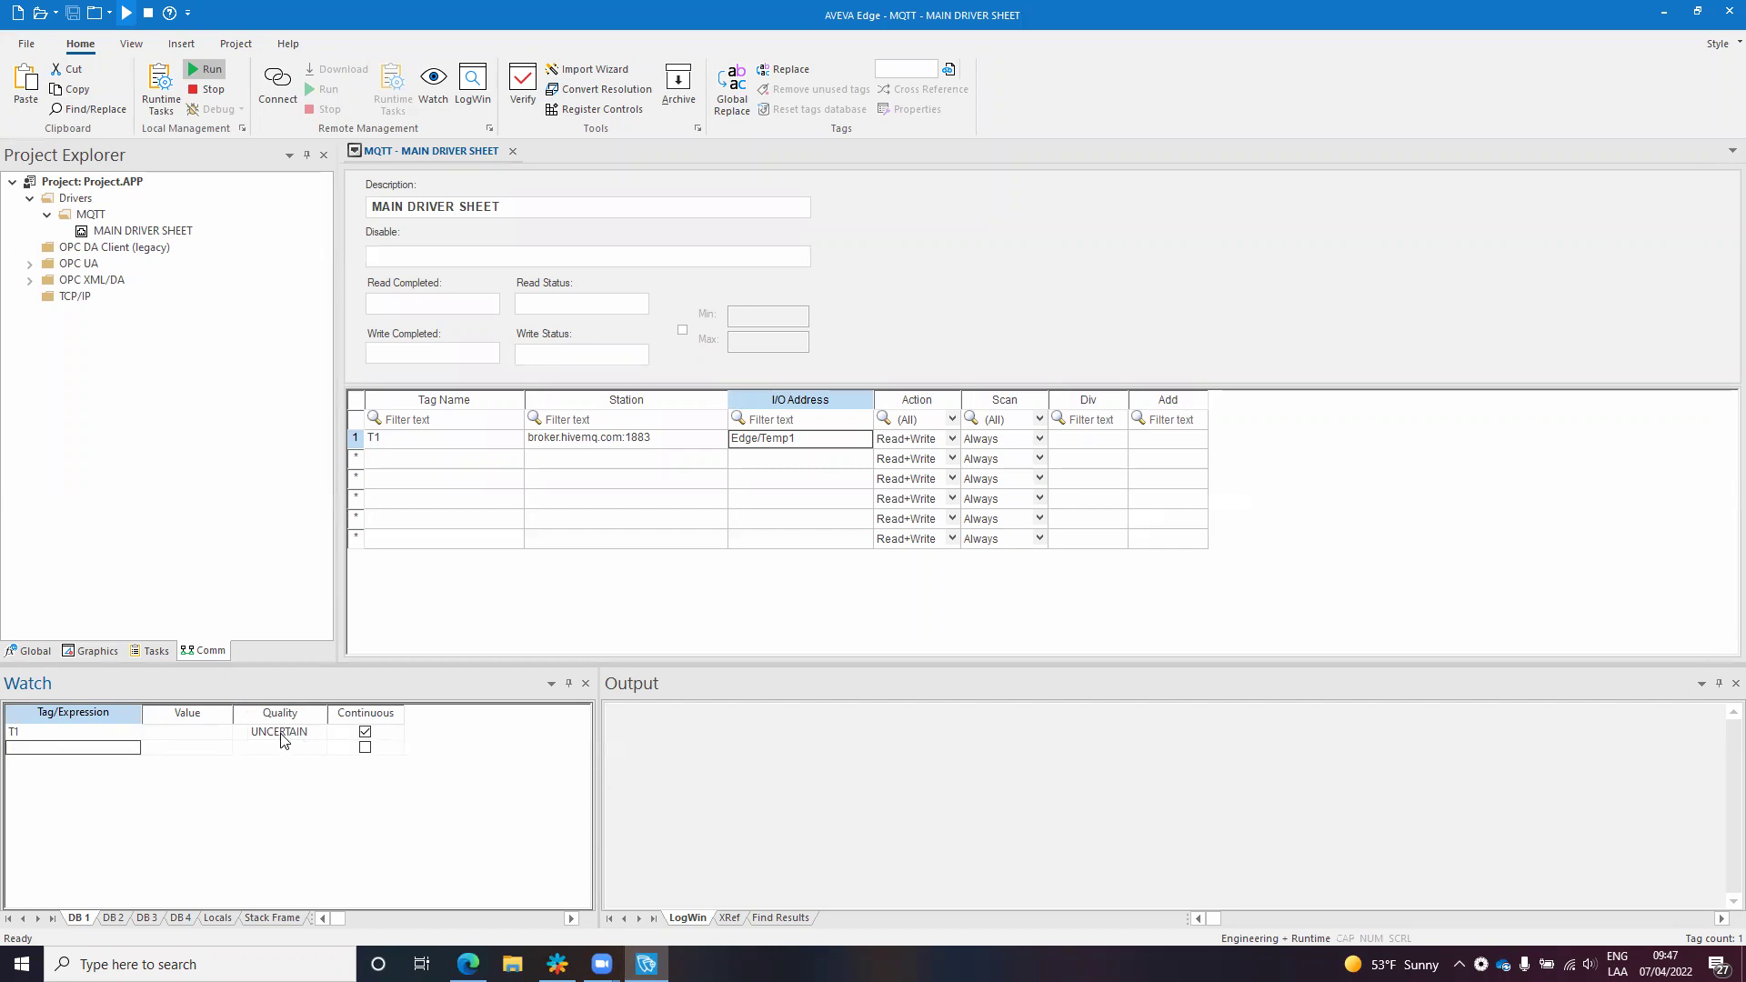
Log field read/write commands with date and time in Output, then open the MQTT Websocket Client page
{"action": "right_click", "coordinate": [705, 779]}
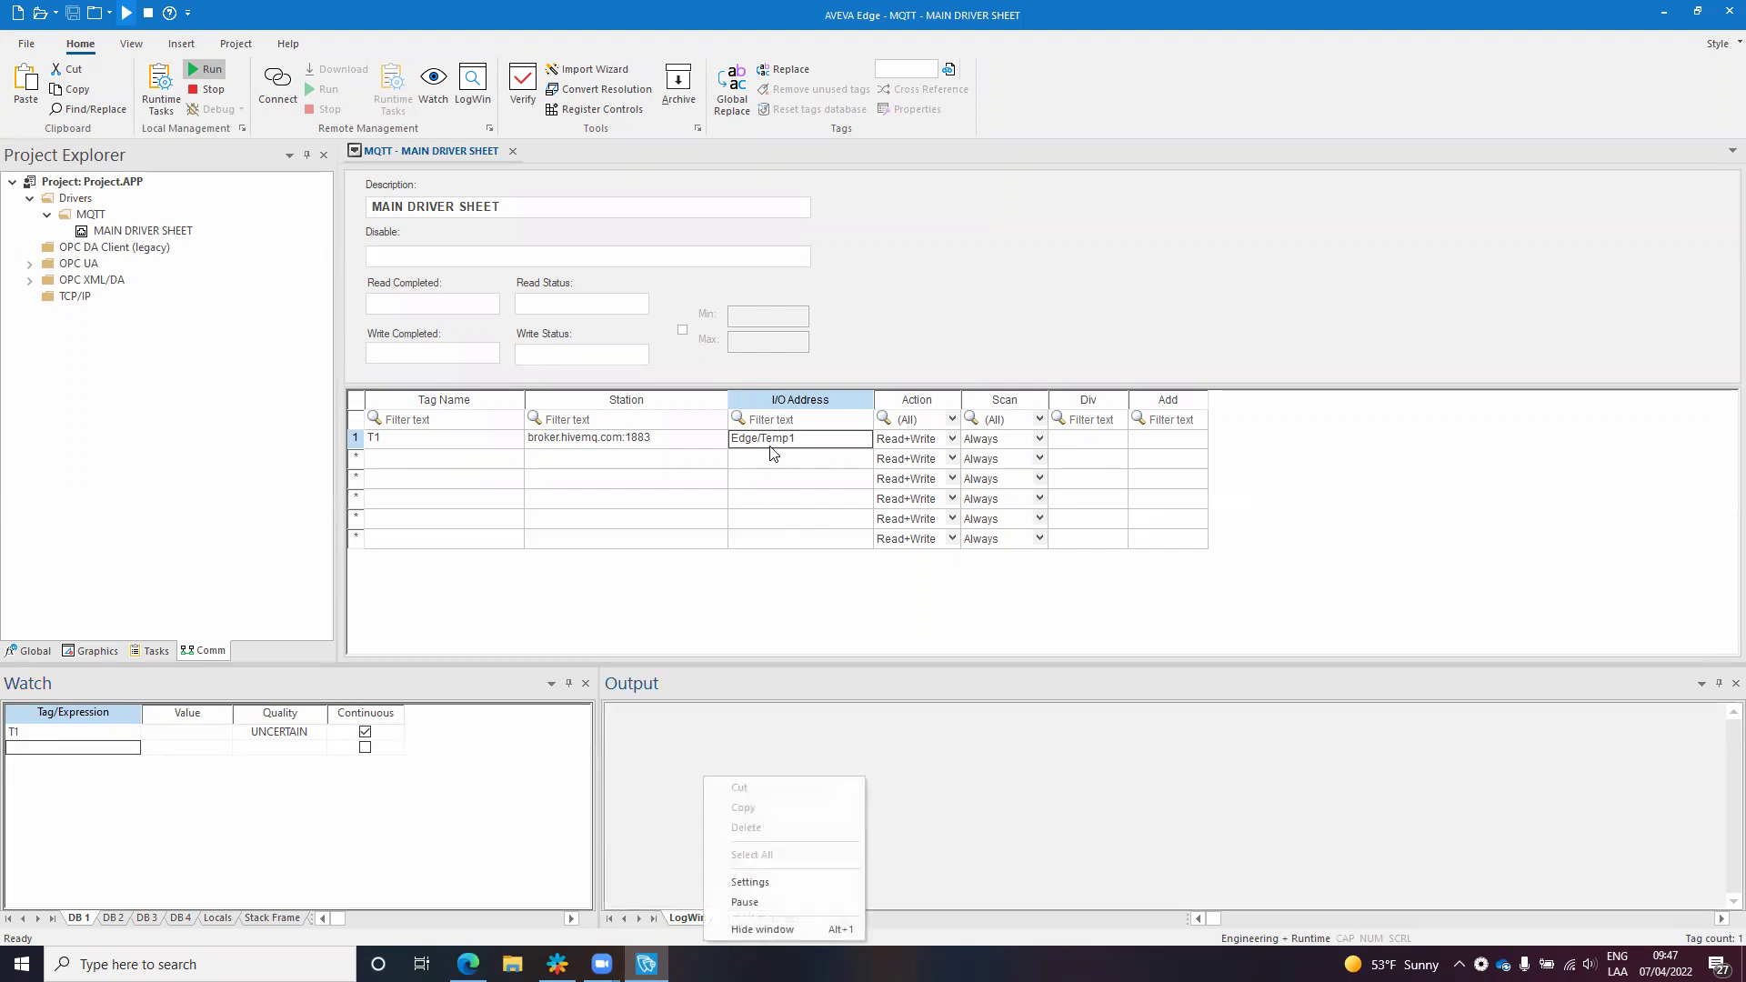
{"action": "left_click", "coordinate": [790, 882]}
{"action": "left_click", "coordinate": [715, 505]}
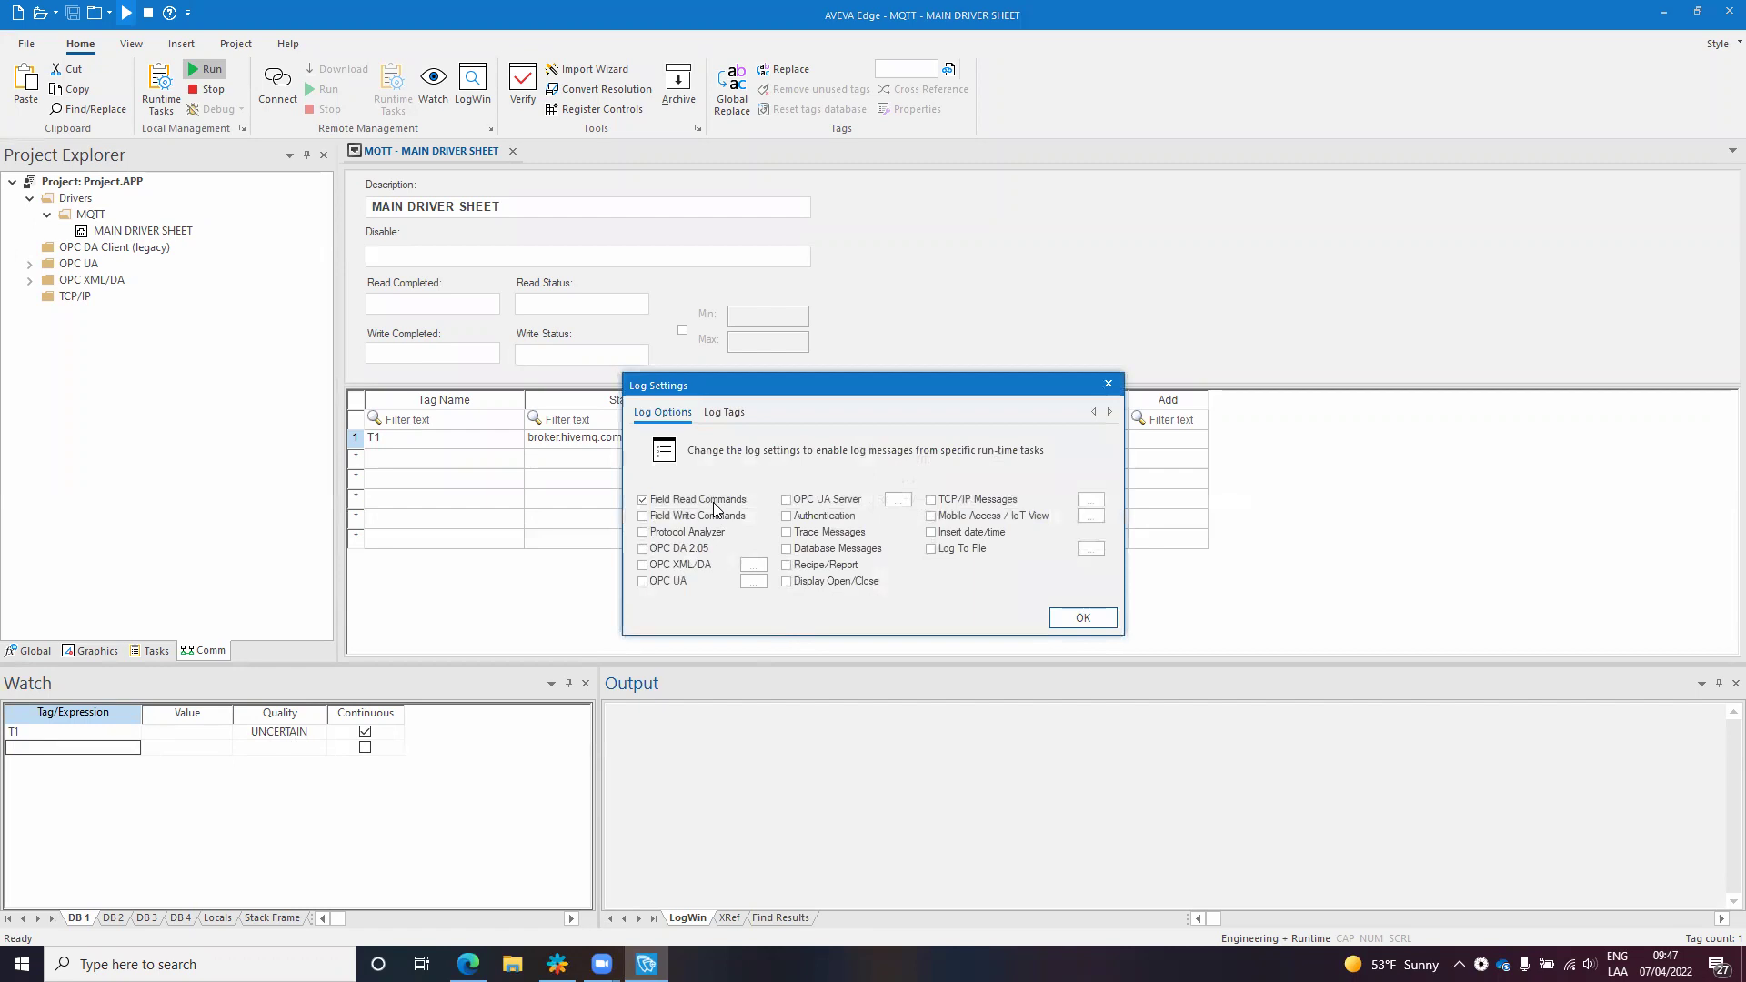
{"action": "left_click", "coordinate": [715, 517]}
{"action": "left_click", "coordinate": [935, 533]}
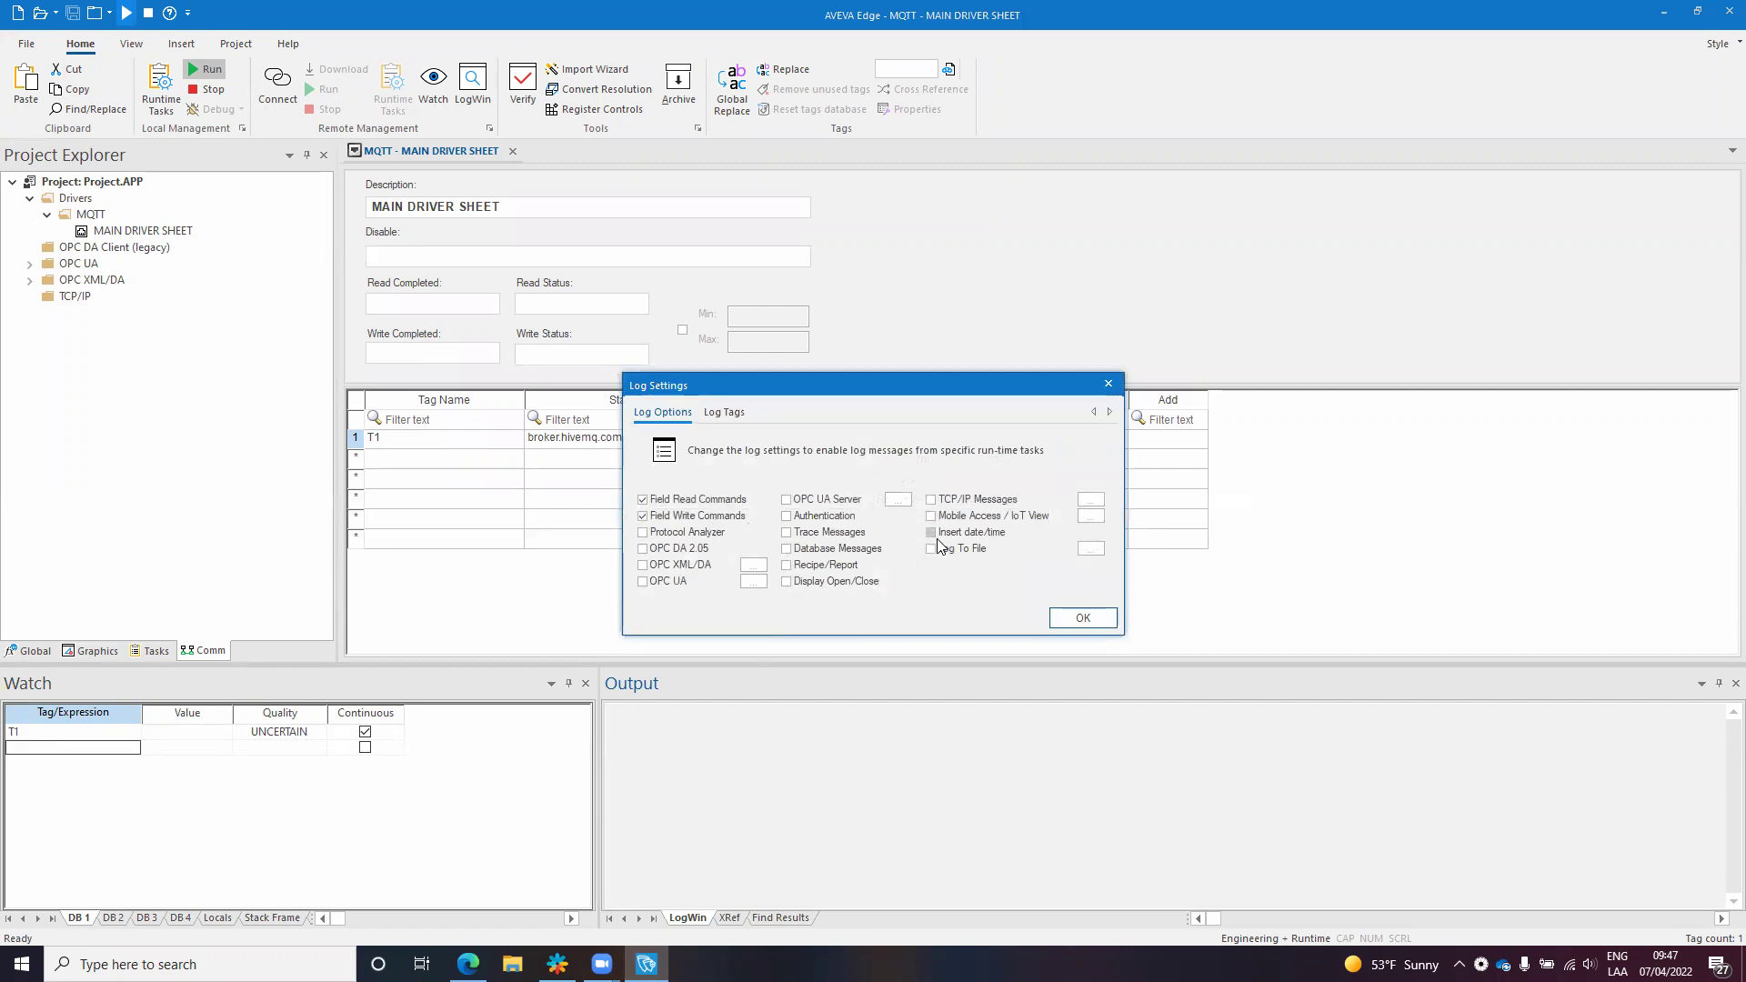
{"action": "left_click", "coordinate": [1082, 622]}
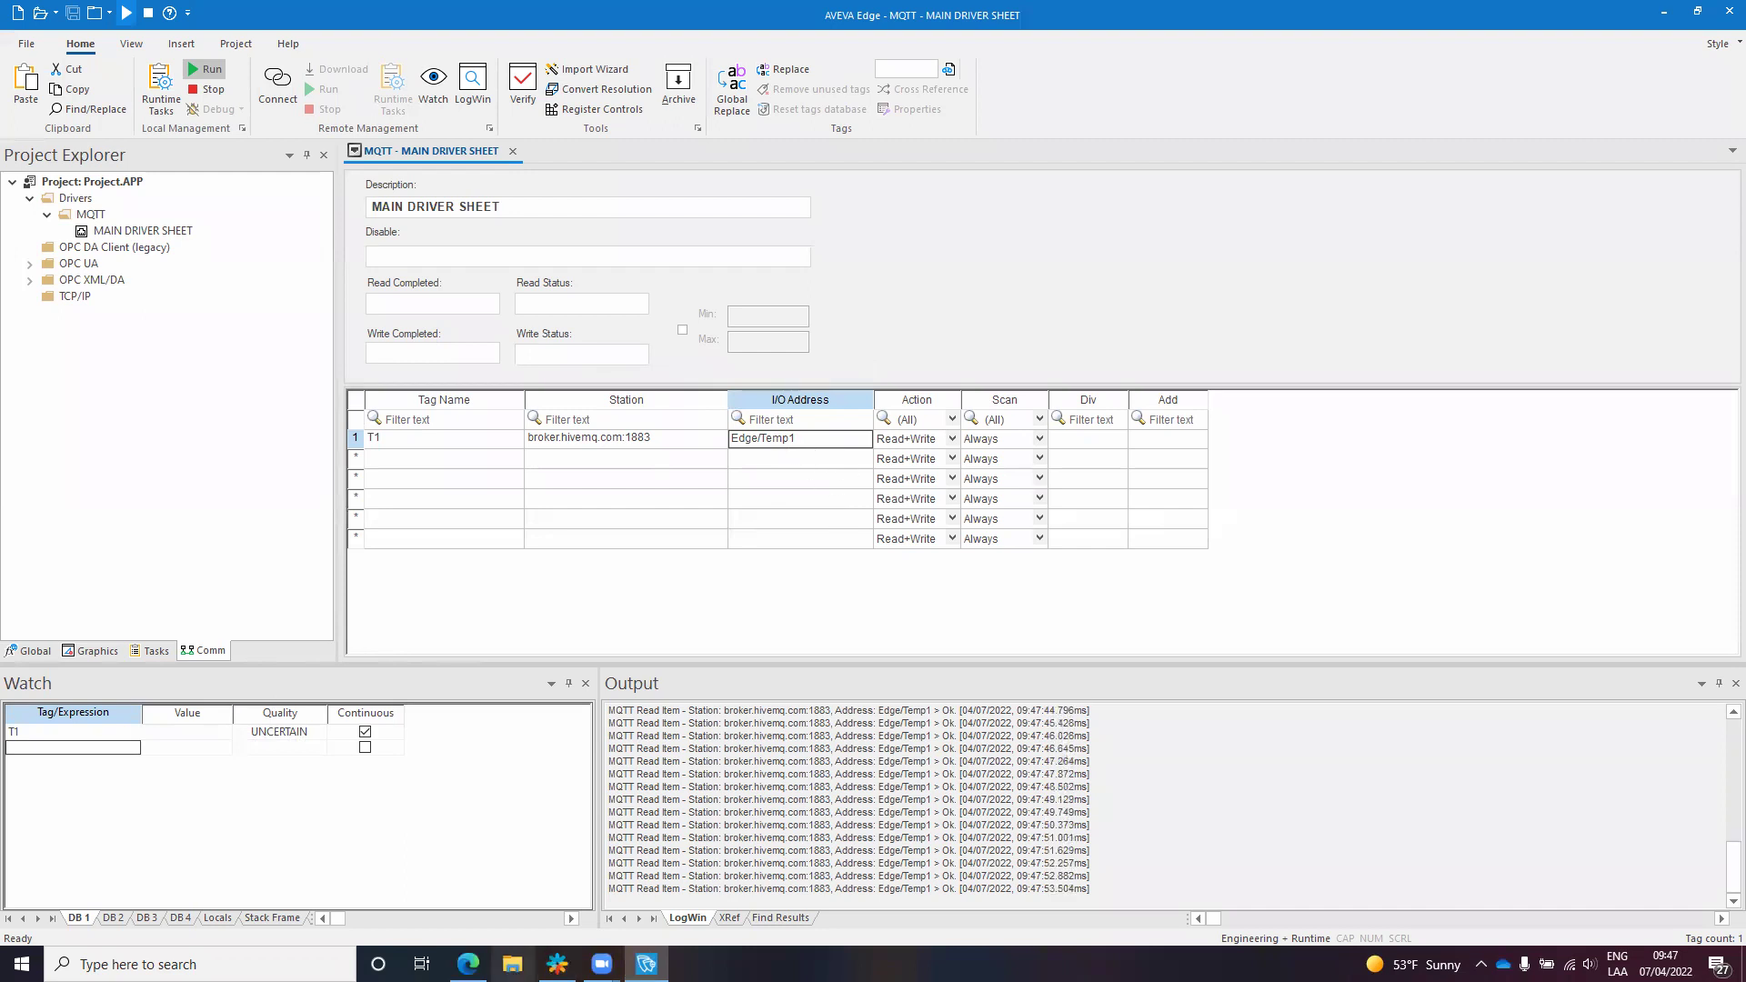
{"action": "left_click", "coordinate": [468, 964]}
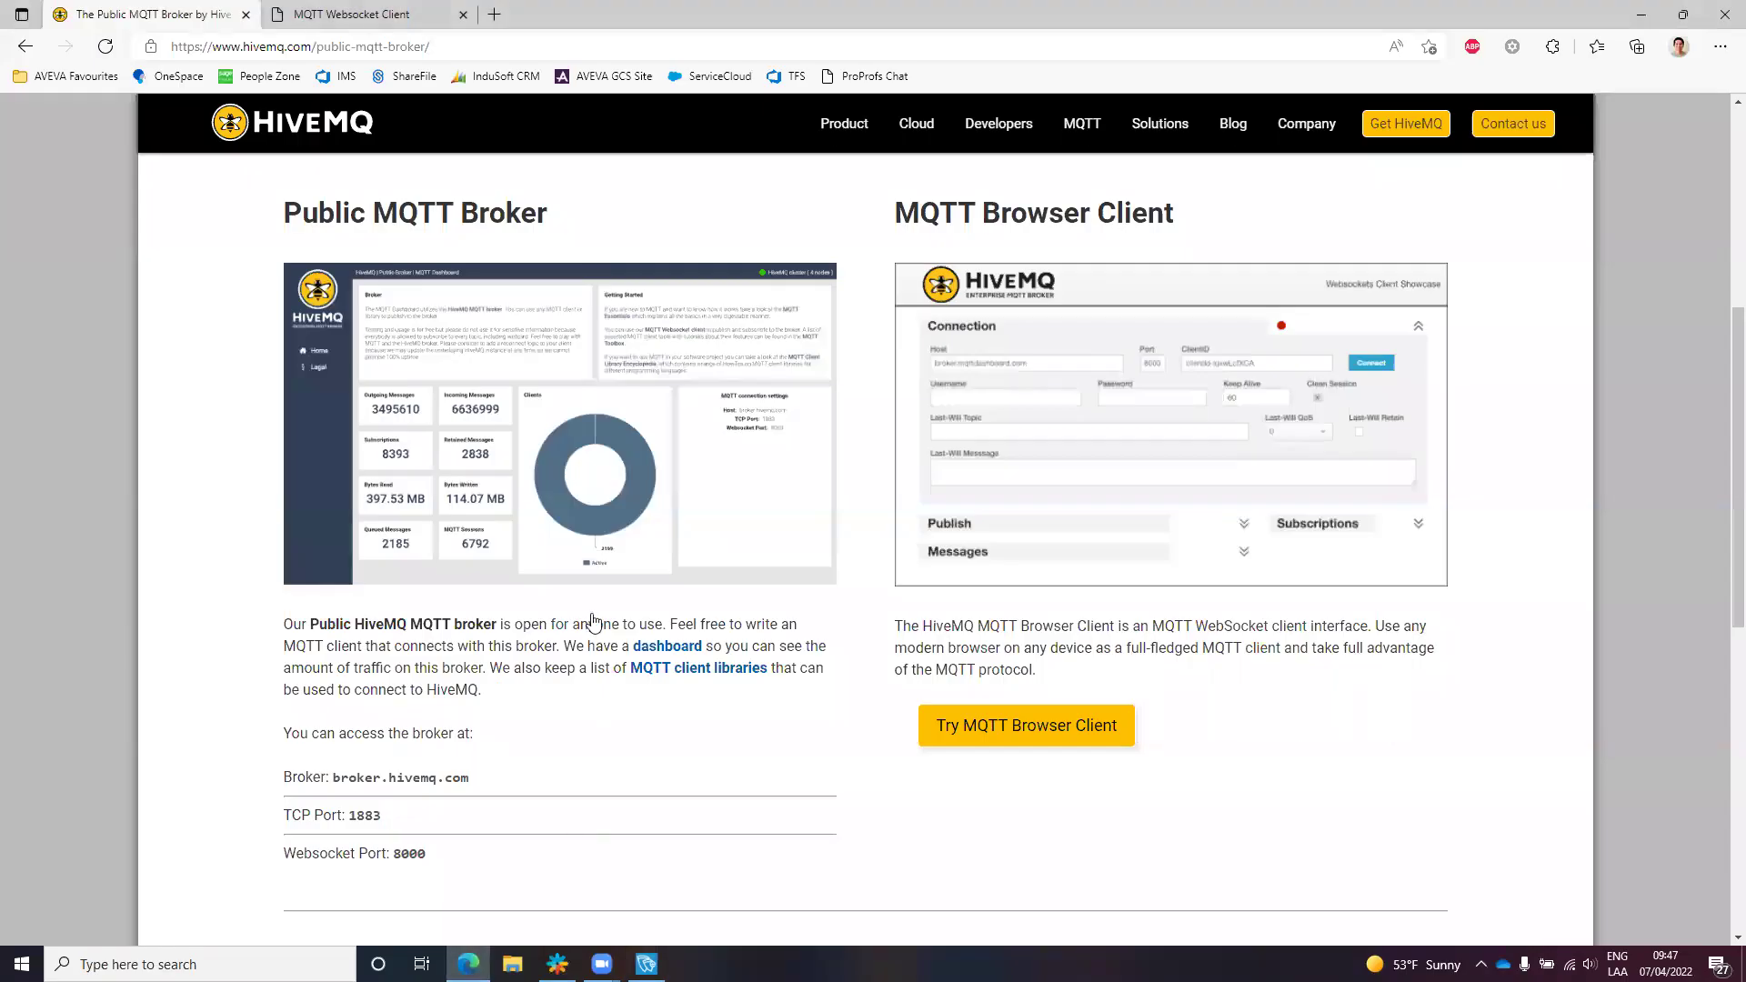
{"action": "left_click", "coordinate": [398, 20]}
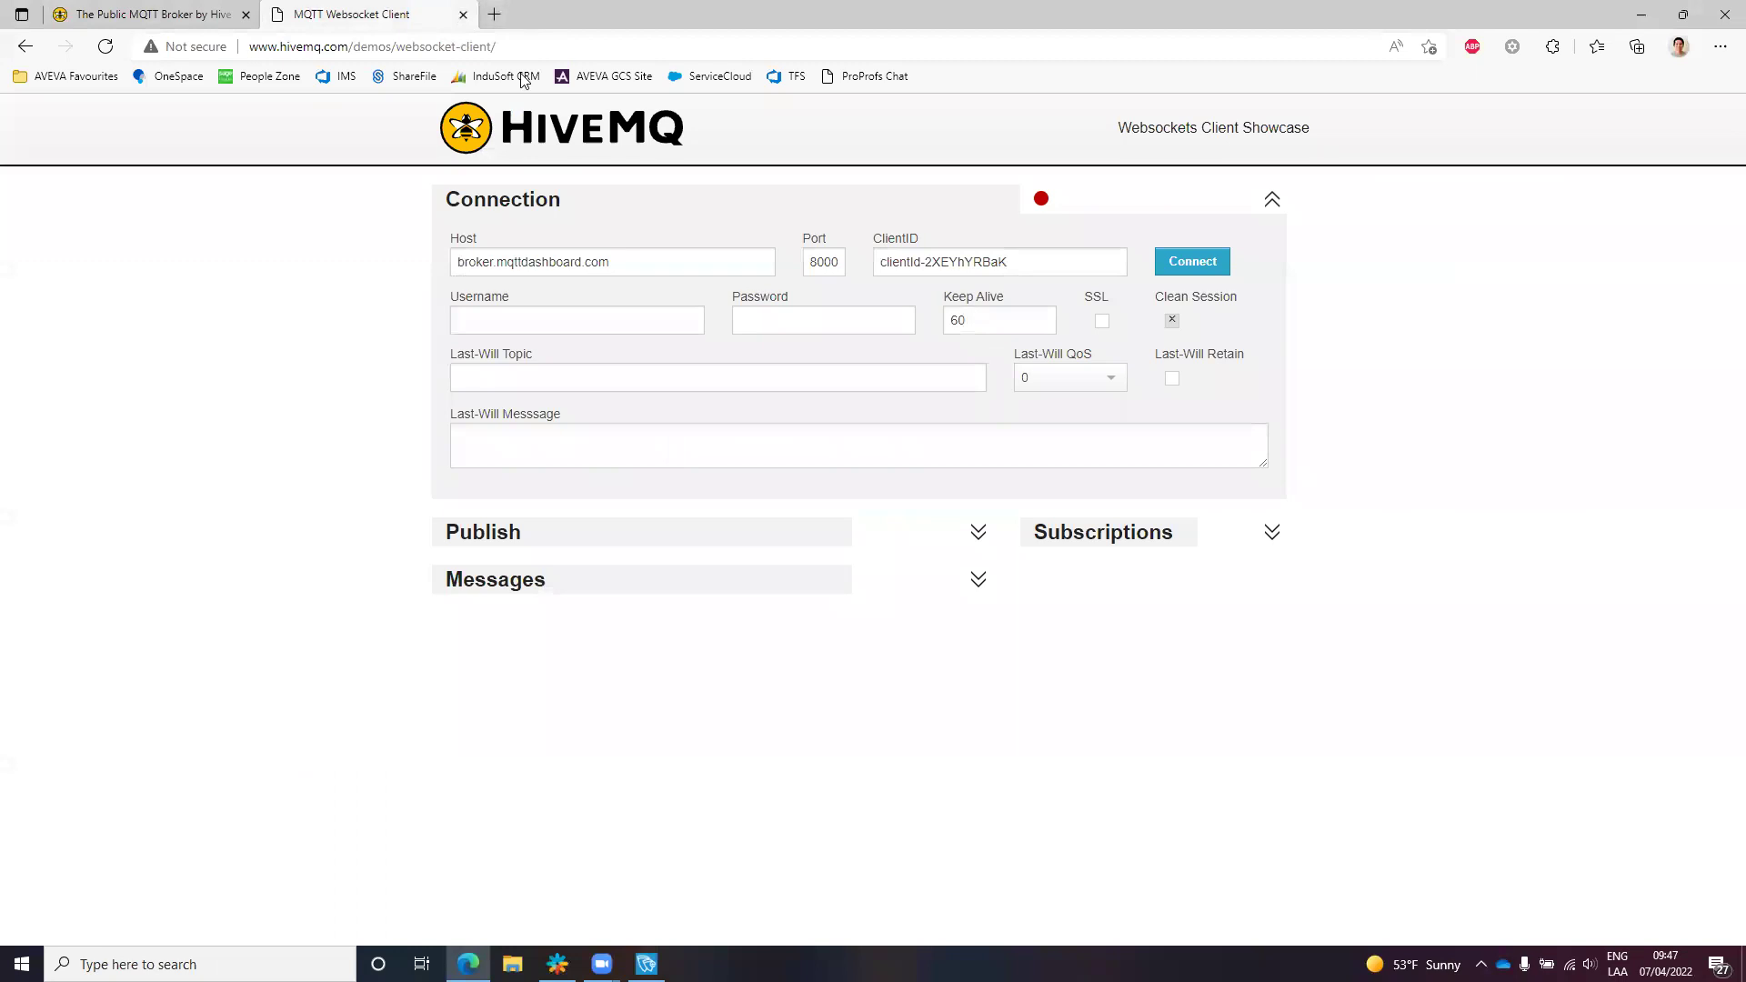
Tile the browser right and AVEVA Edge left, widen the Watch pane, and connect the websocket client
{"action": "key", "text": "super+Right"}
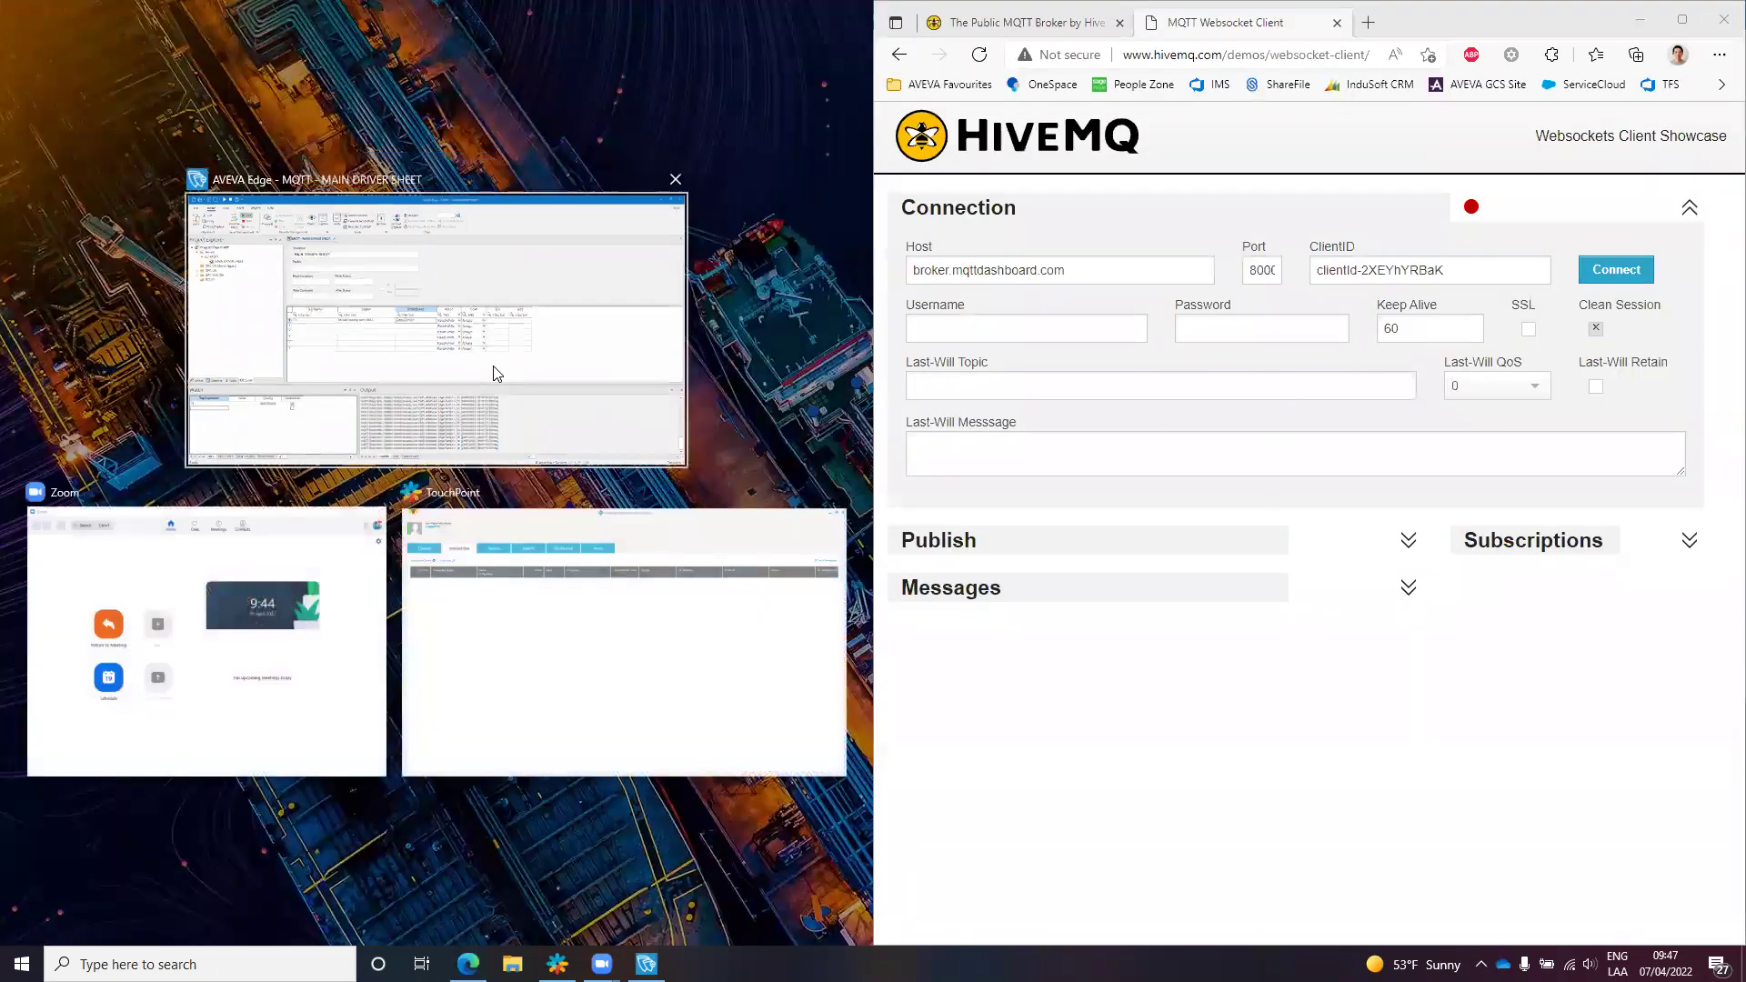
{"action": "left_click", "coordinate": [495, 369]}
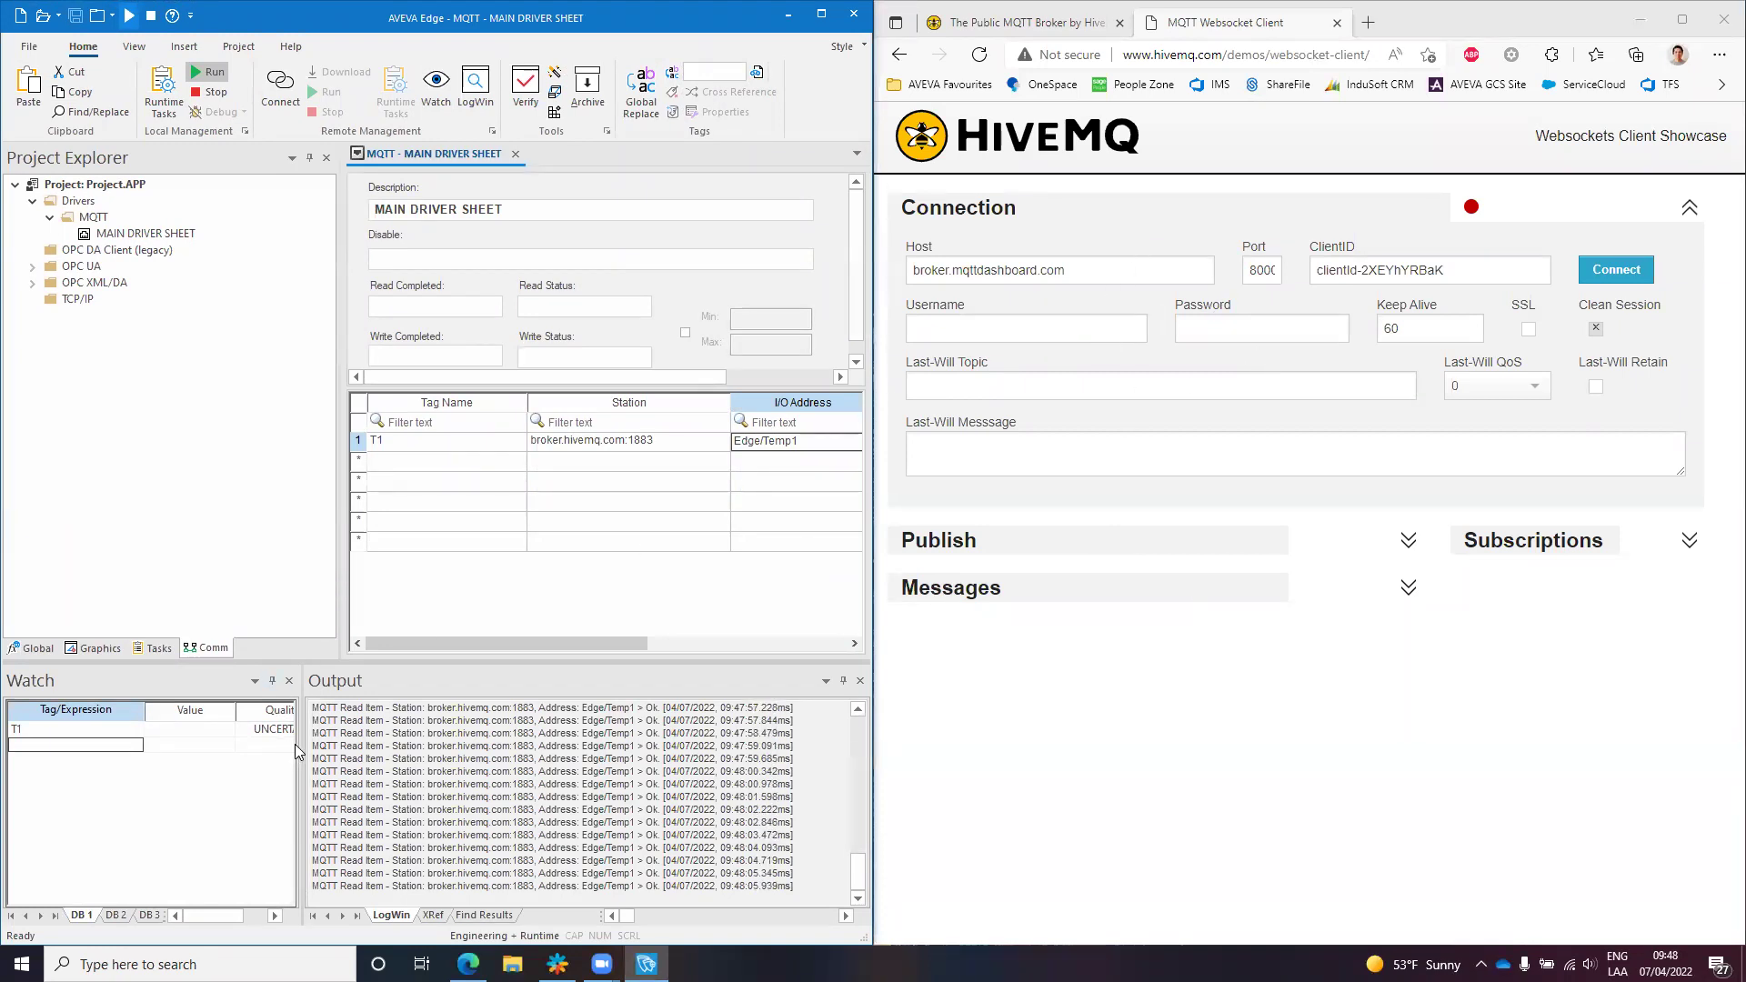
{"action": "left_click_drag", "start_coordinate": [300, 742], "coordinate": [334, 733]}
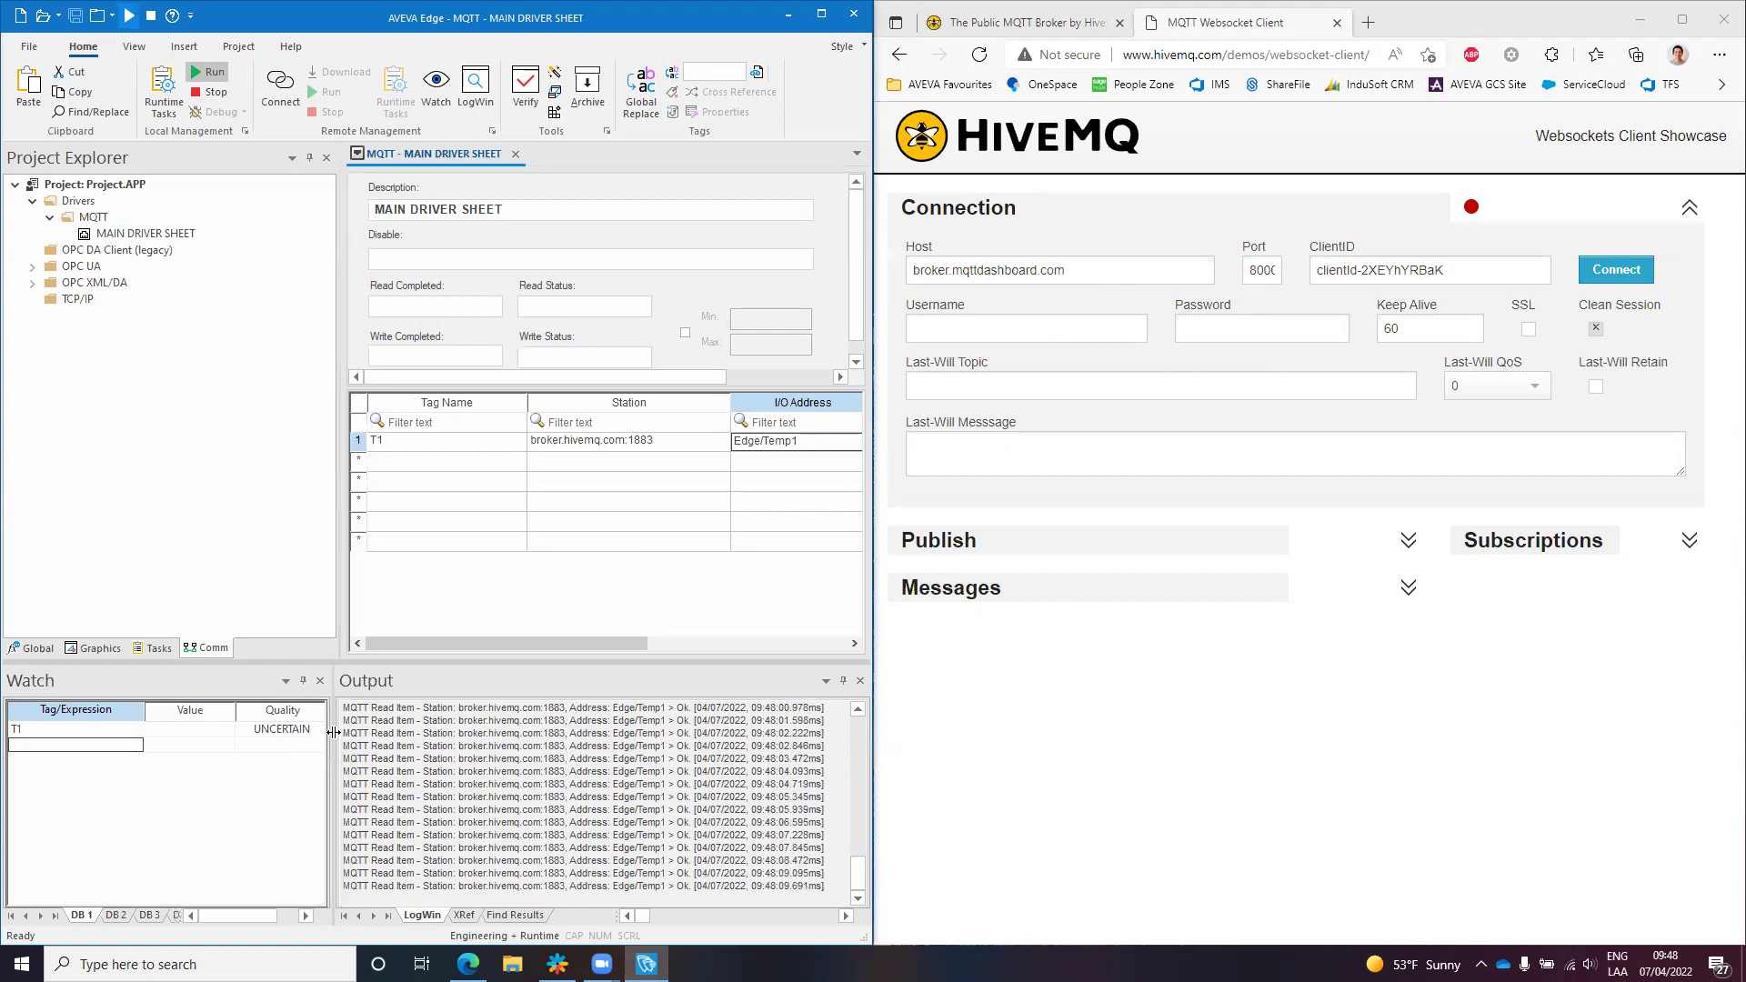
{"action": "left_click", "coordinate": [1128, 276]}
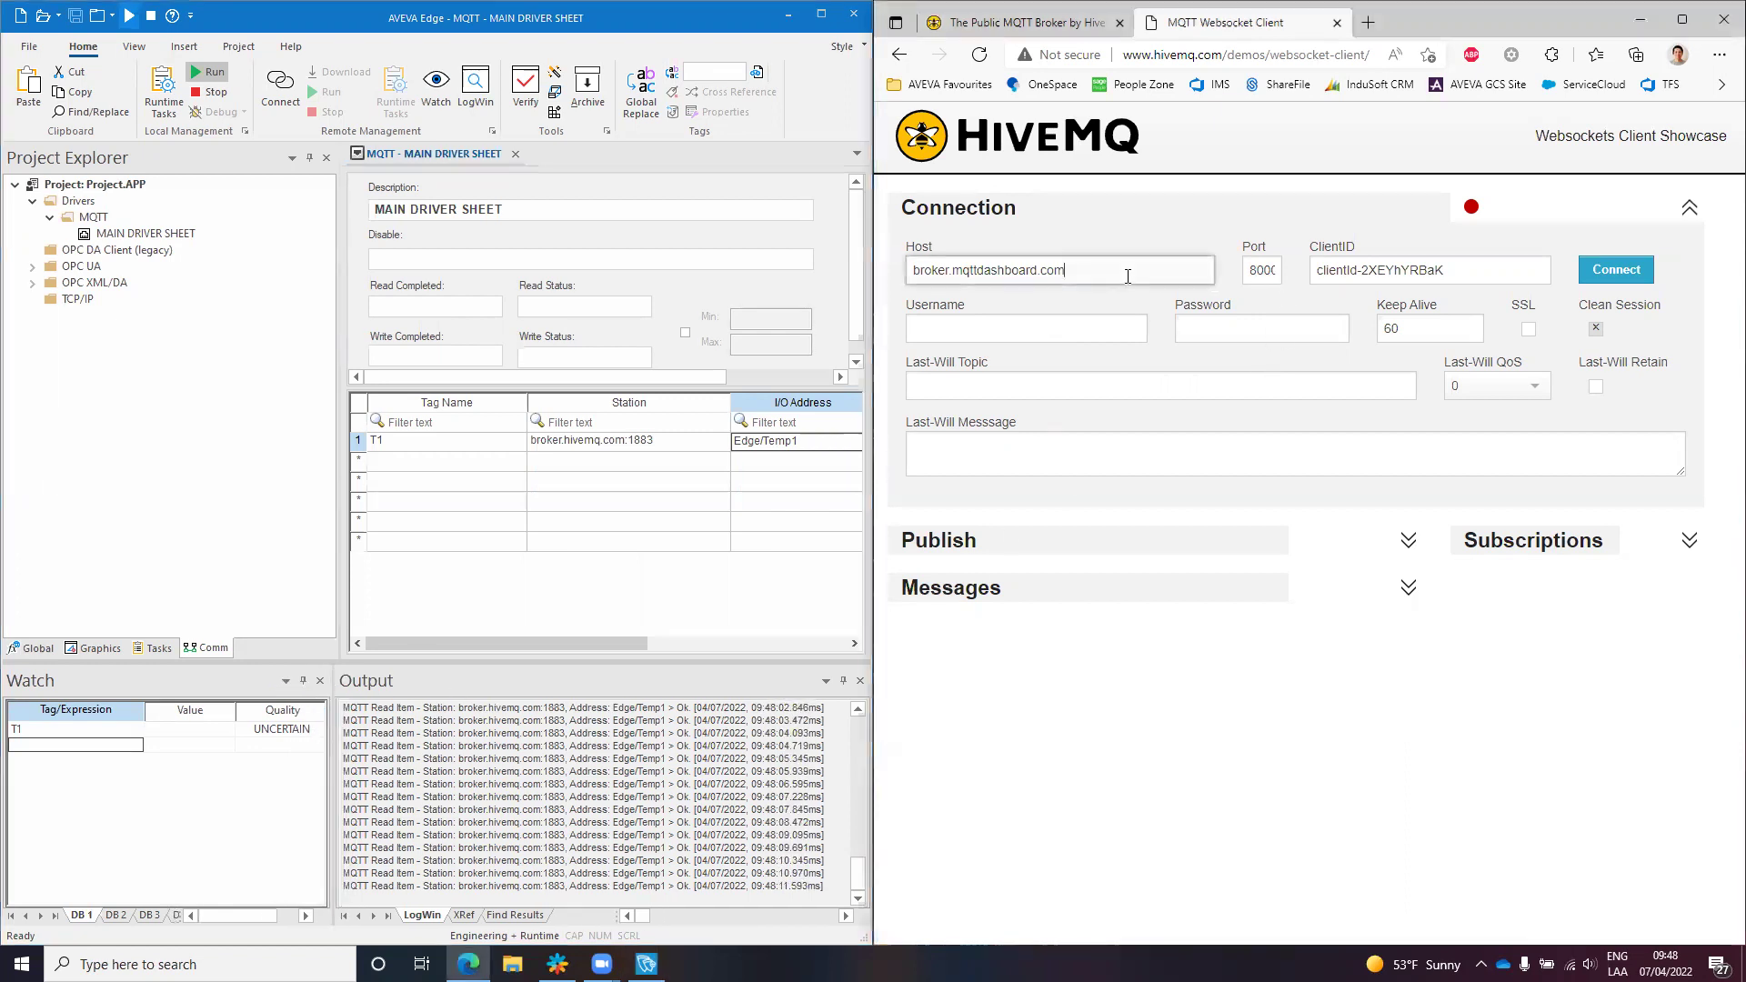
{"action": "left_click", "coordinate": [1617, 271]}
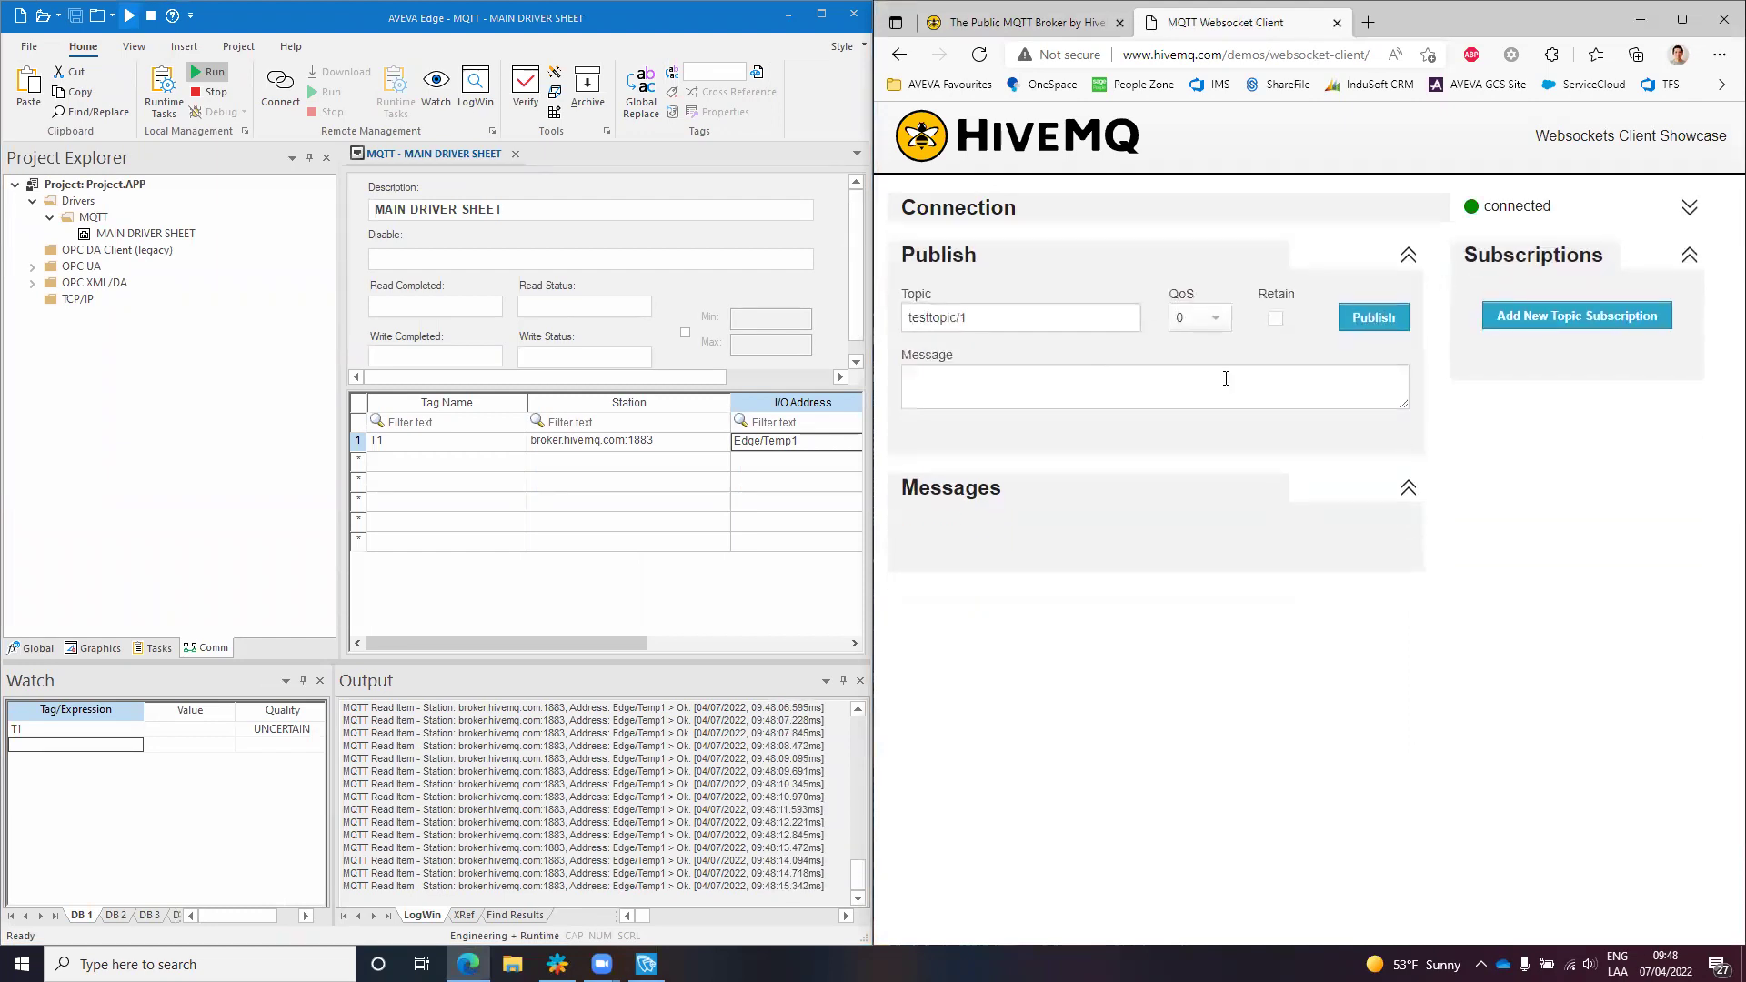
Publish the message 13.4 to topic Edge/Temp1 from the websocket client
{"action": "double_click", "coordinate": [995, 329]}
{"action": "key", "text": "ctrl+a"}
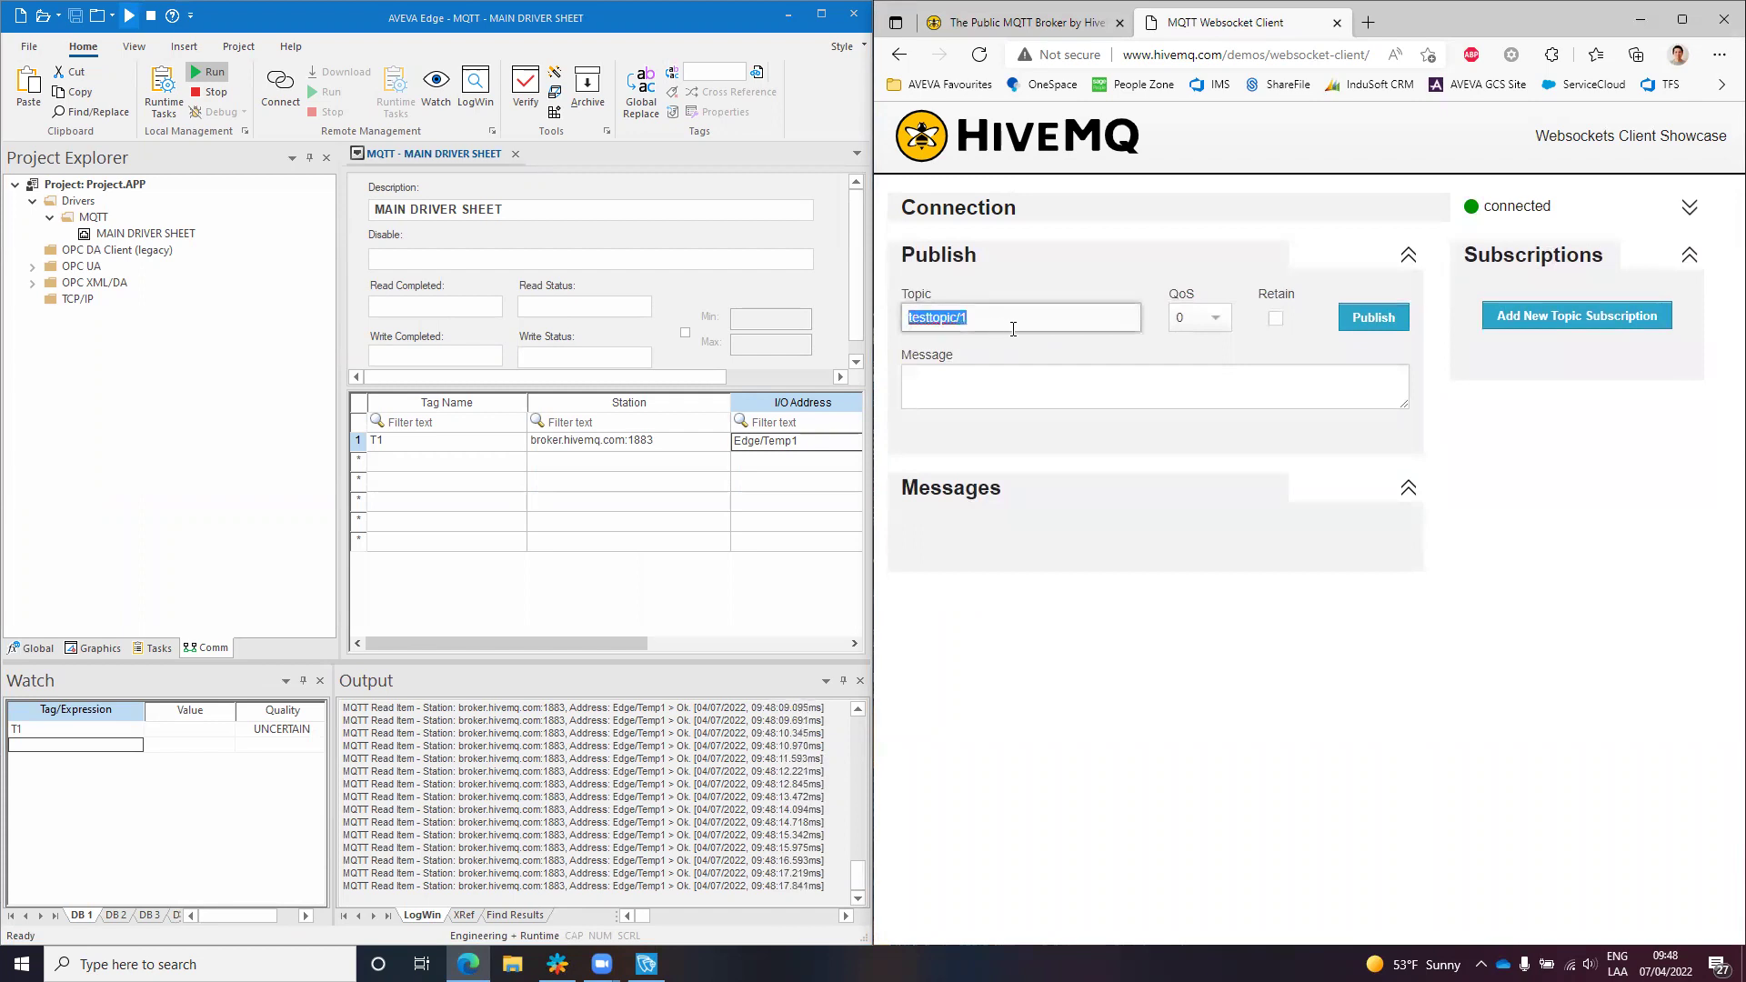
{"action": "type", "text": "Edge"}
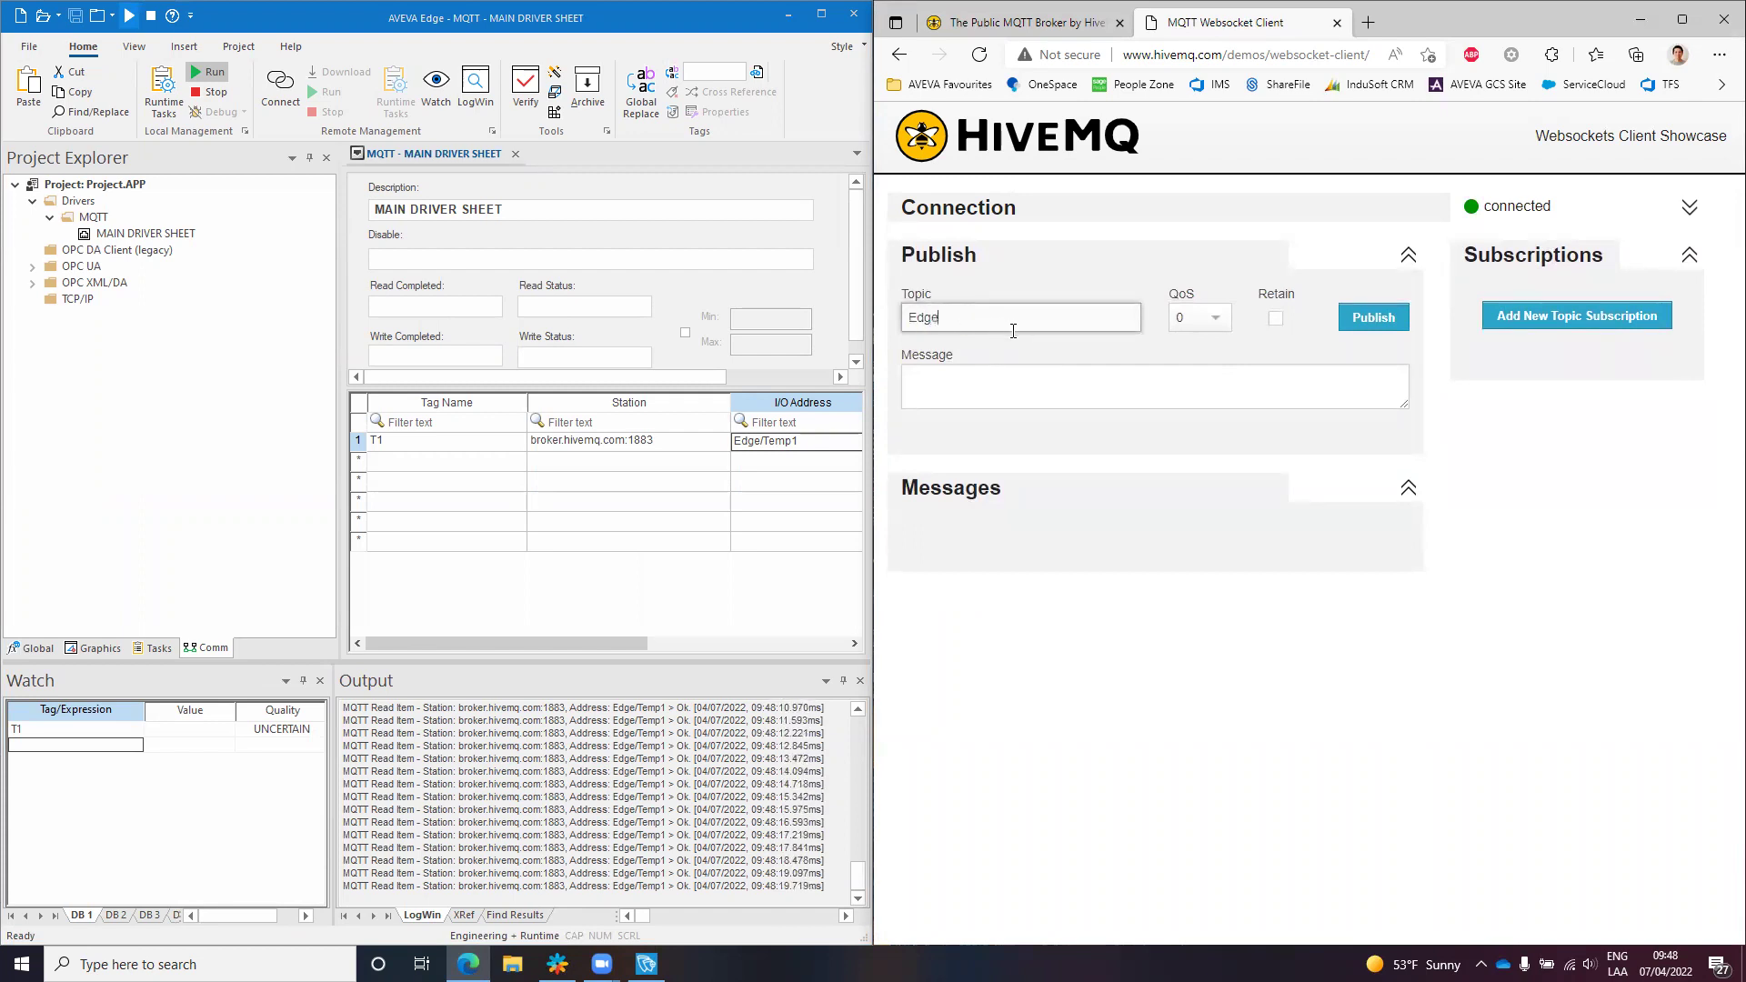
{"action": "type", "text": "/Temp1"}
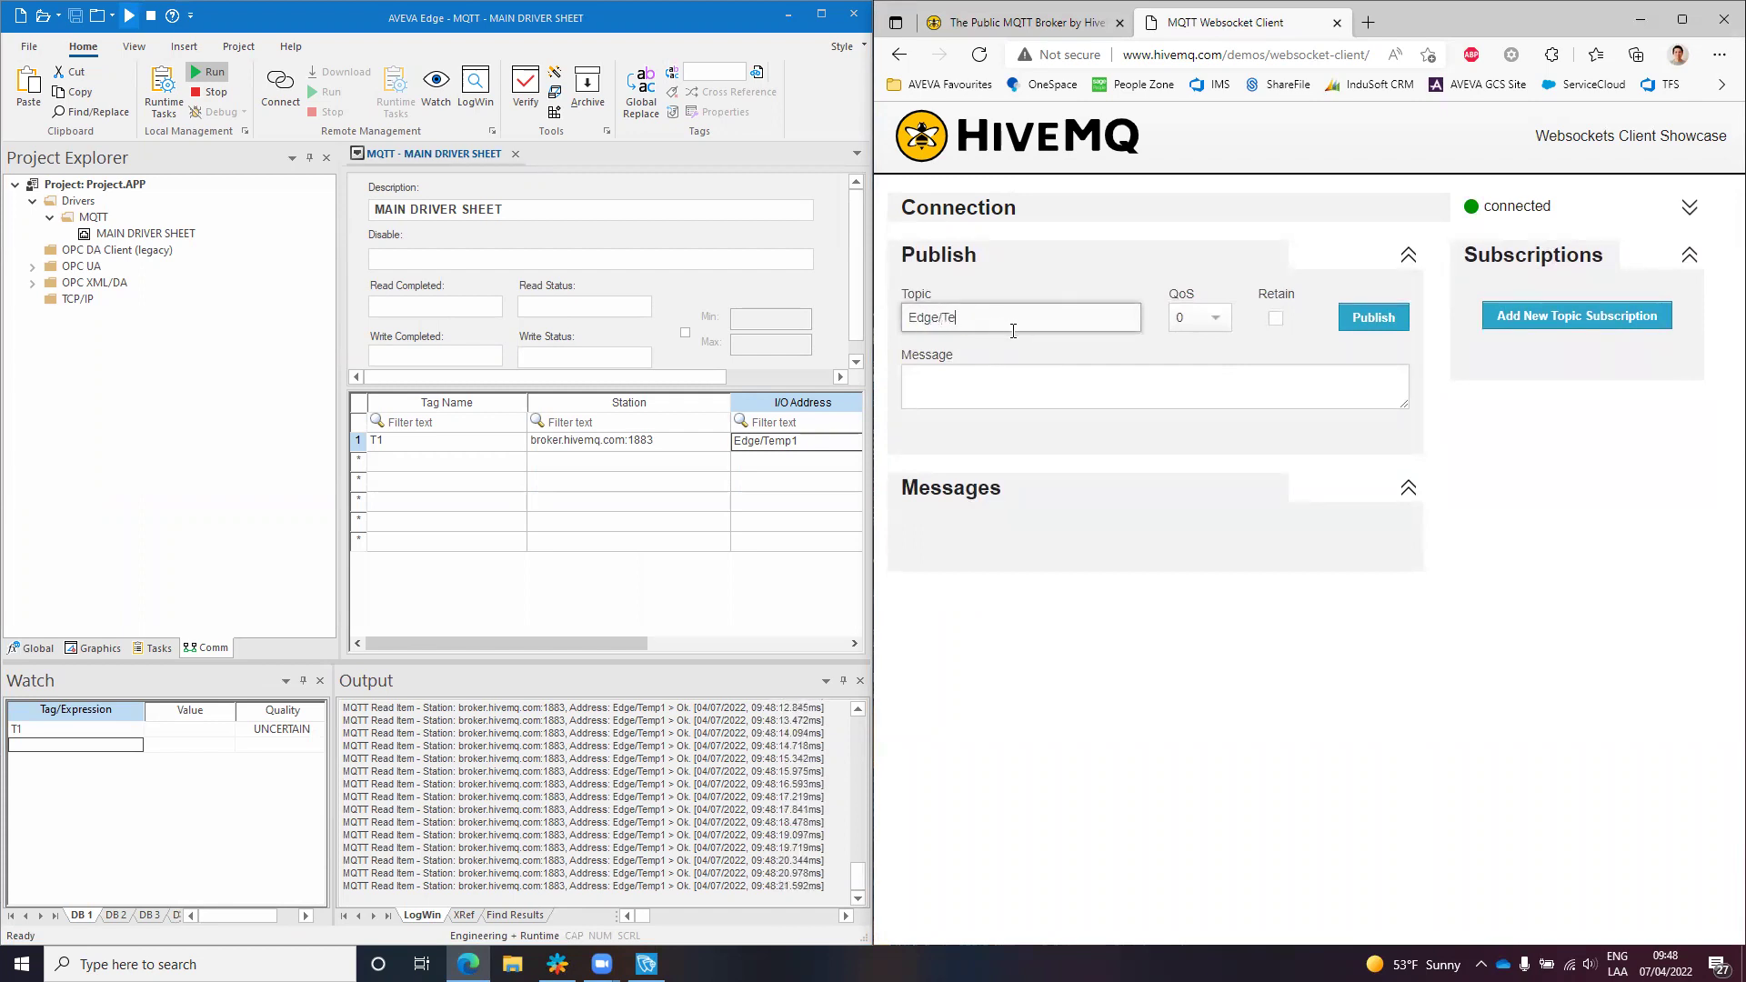
{"action": "left_click", "coordinate": [997, 380]}
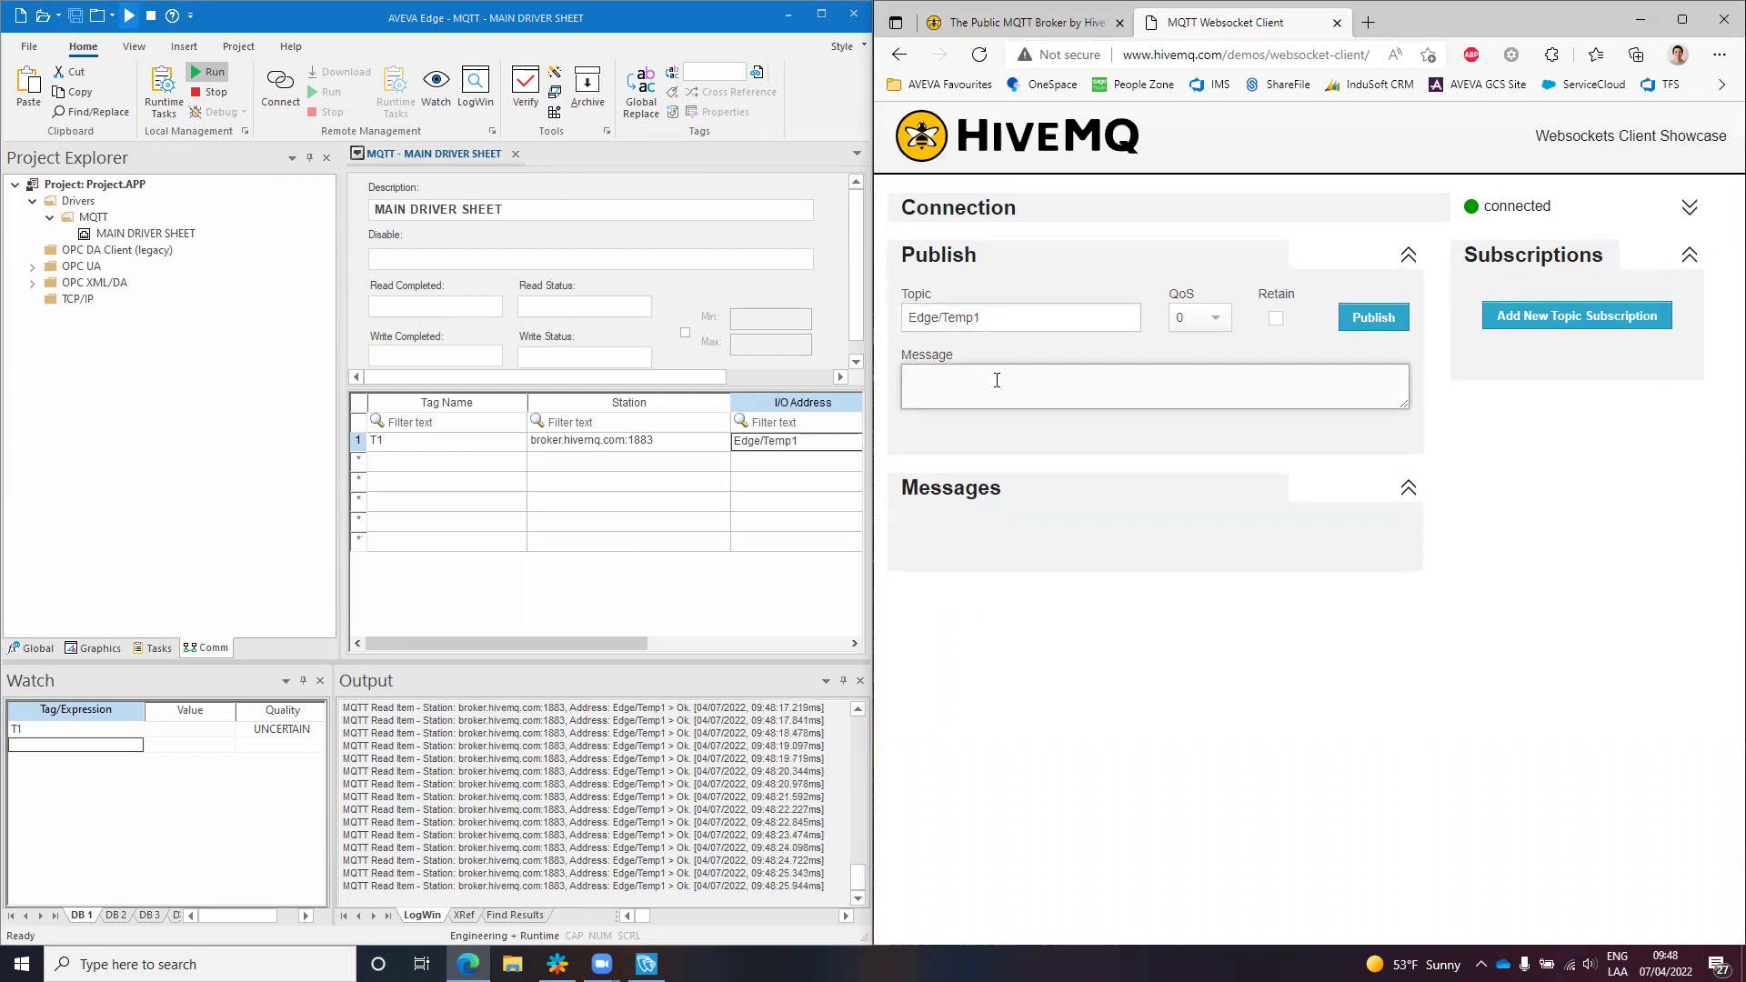
{"action": "type", "text": "13.4"}
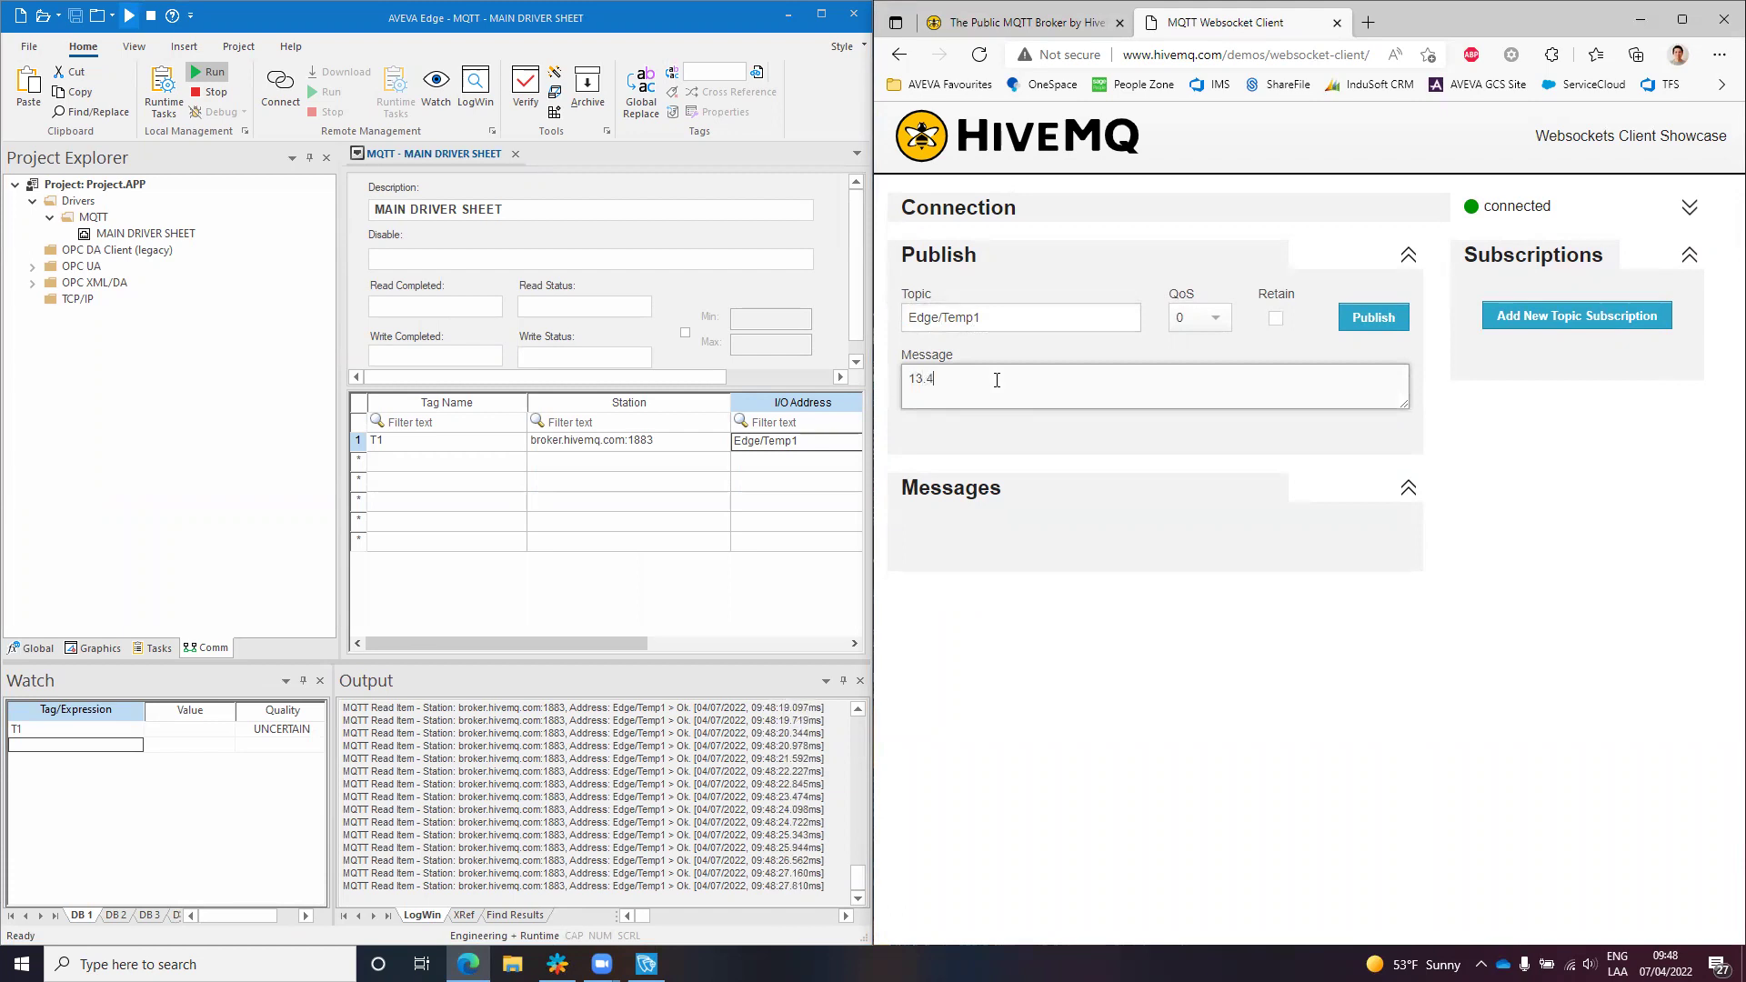
{"action": "left_click", "coordinate": [1378, 325]}
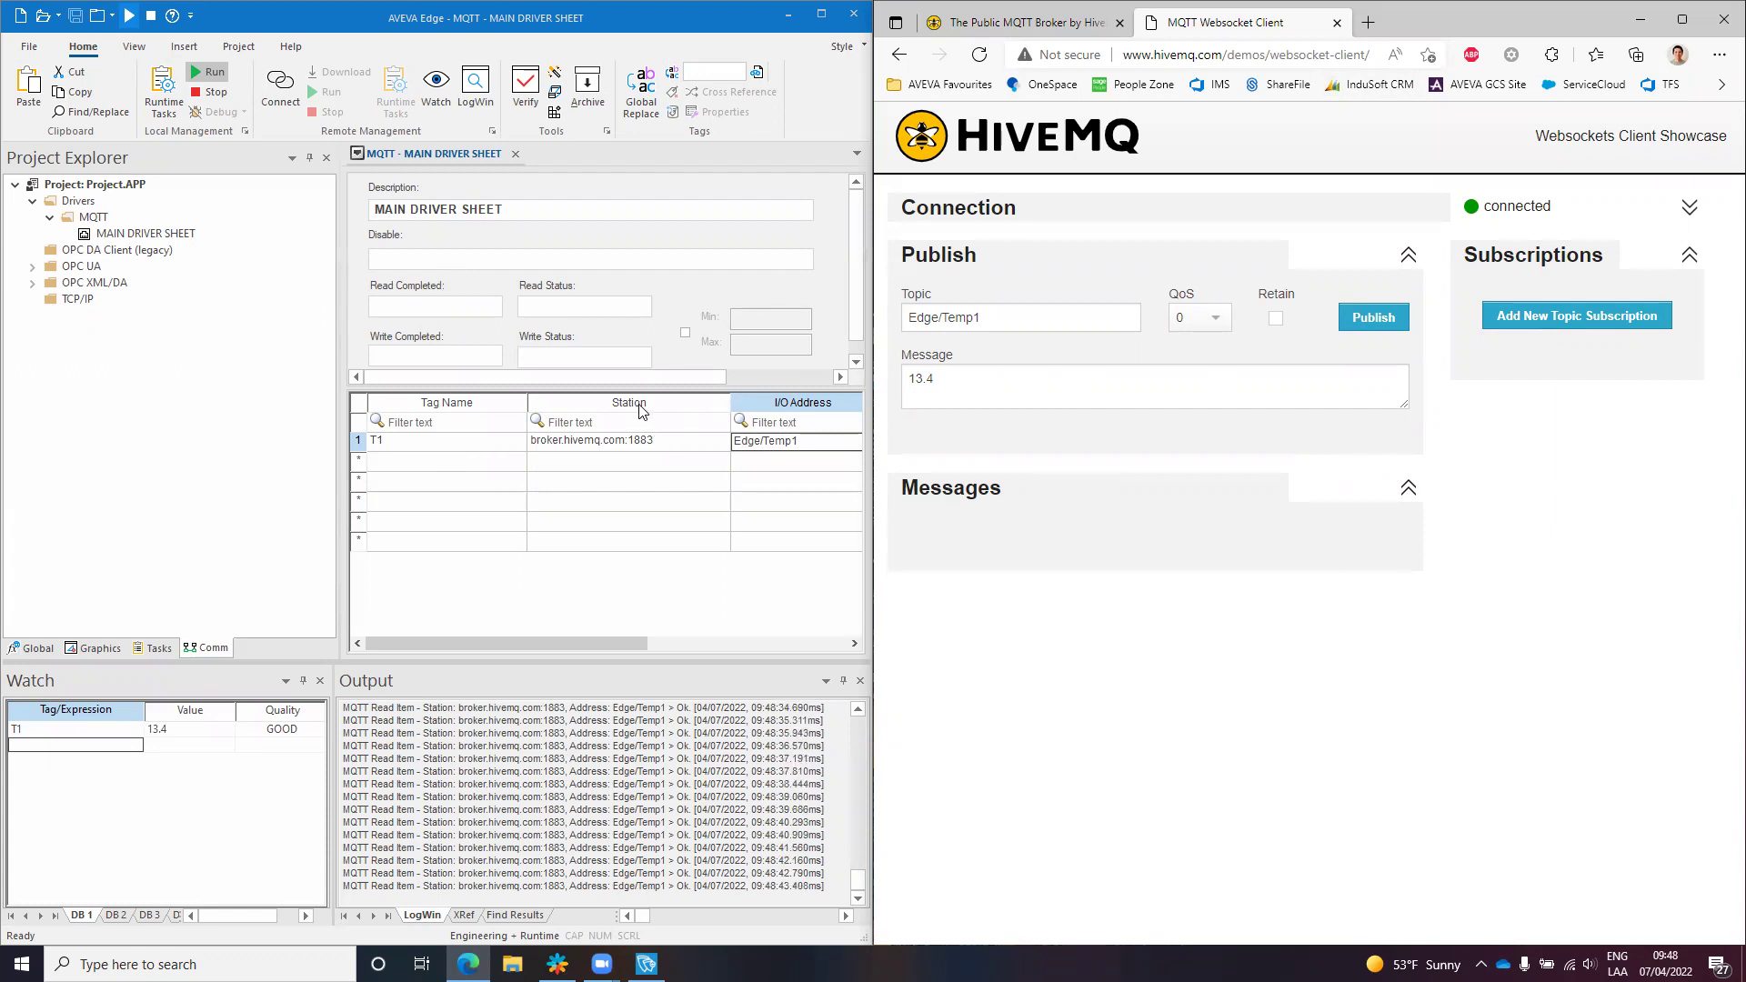
{"action": "left_click_drag", "start_coordinate": [641, 386], "coordinate": [641, 408]}
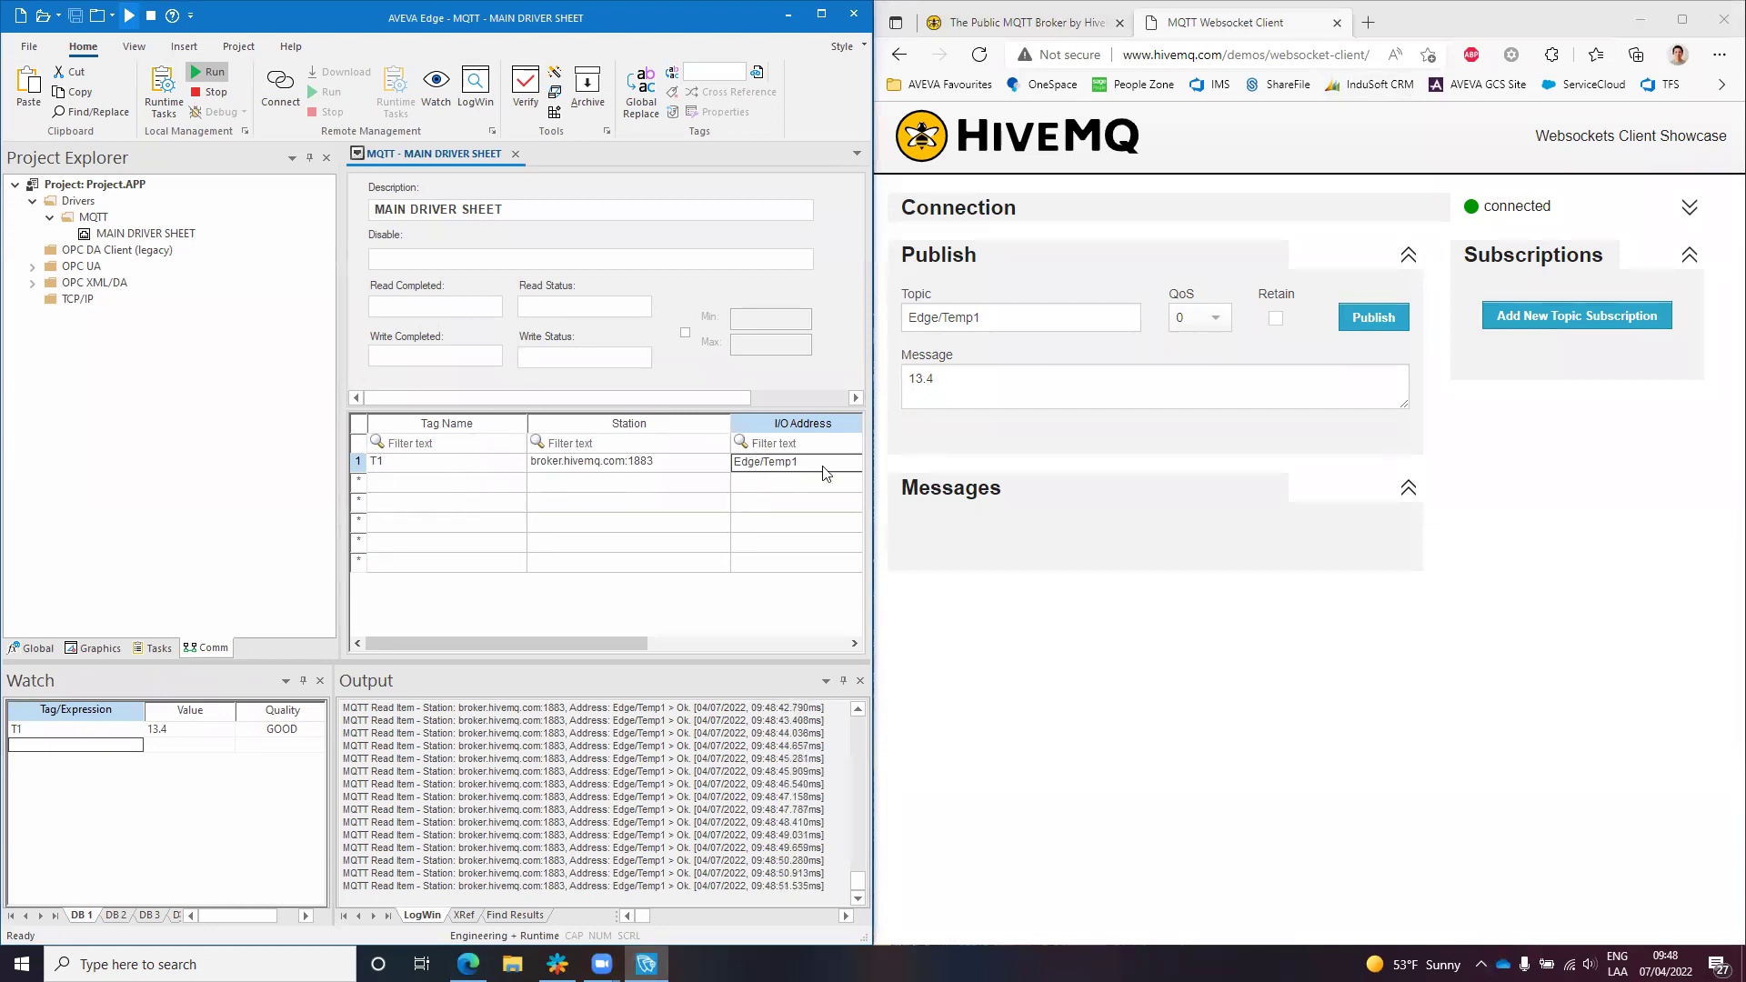
Subscribe the HiveMQ client to the topic Edge/Temp1
{"action": "left_click", "coordinate": [1533, 320]}
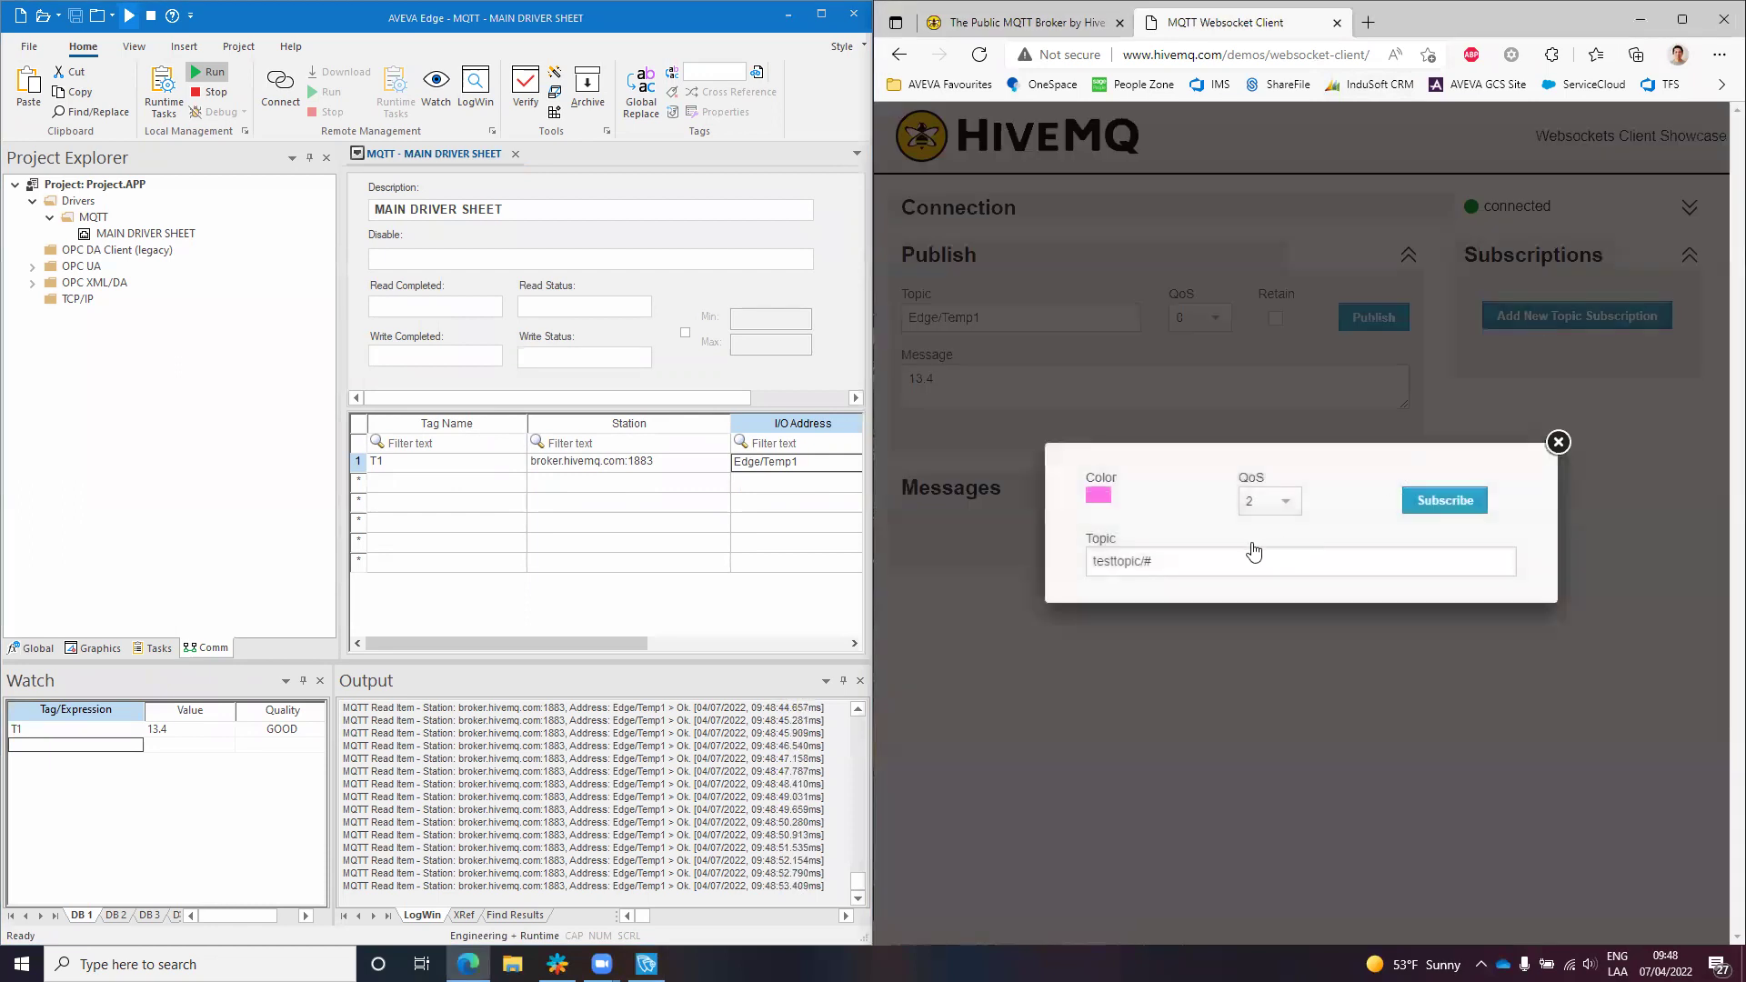
{"action": "triple_click", "coordinate": [1199, 566]}
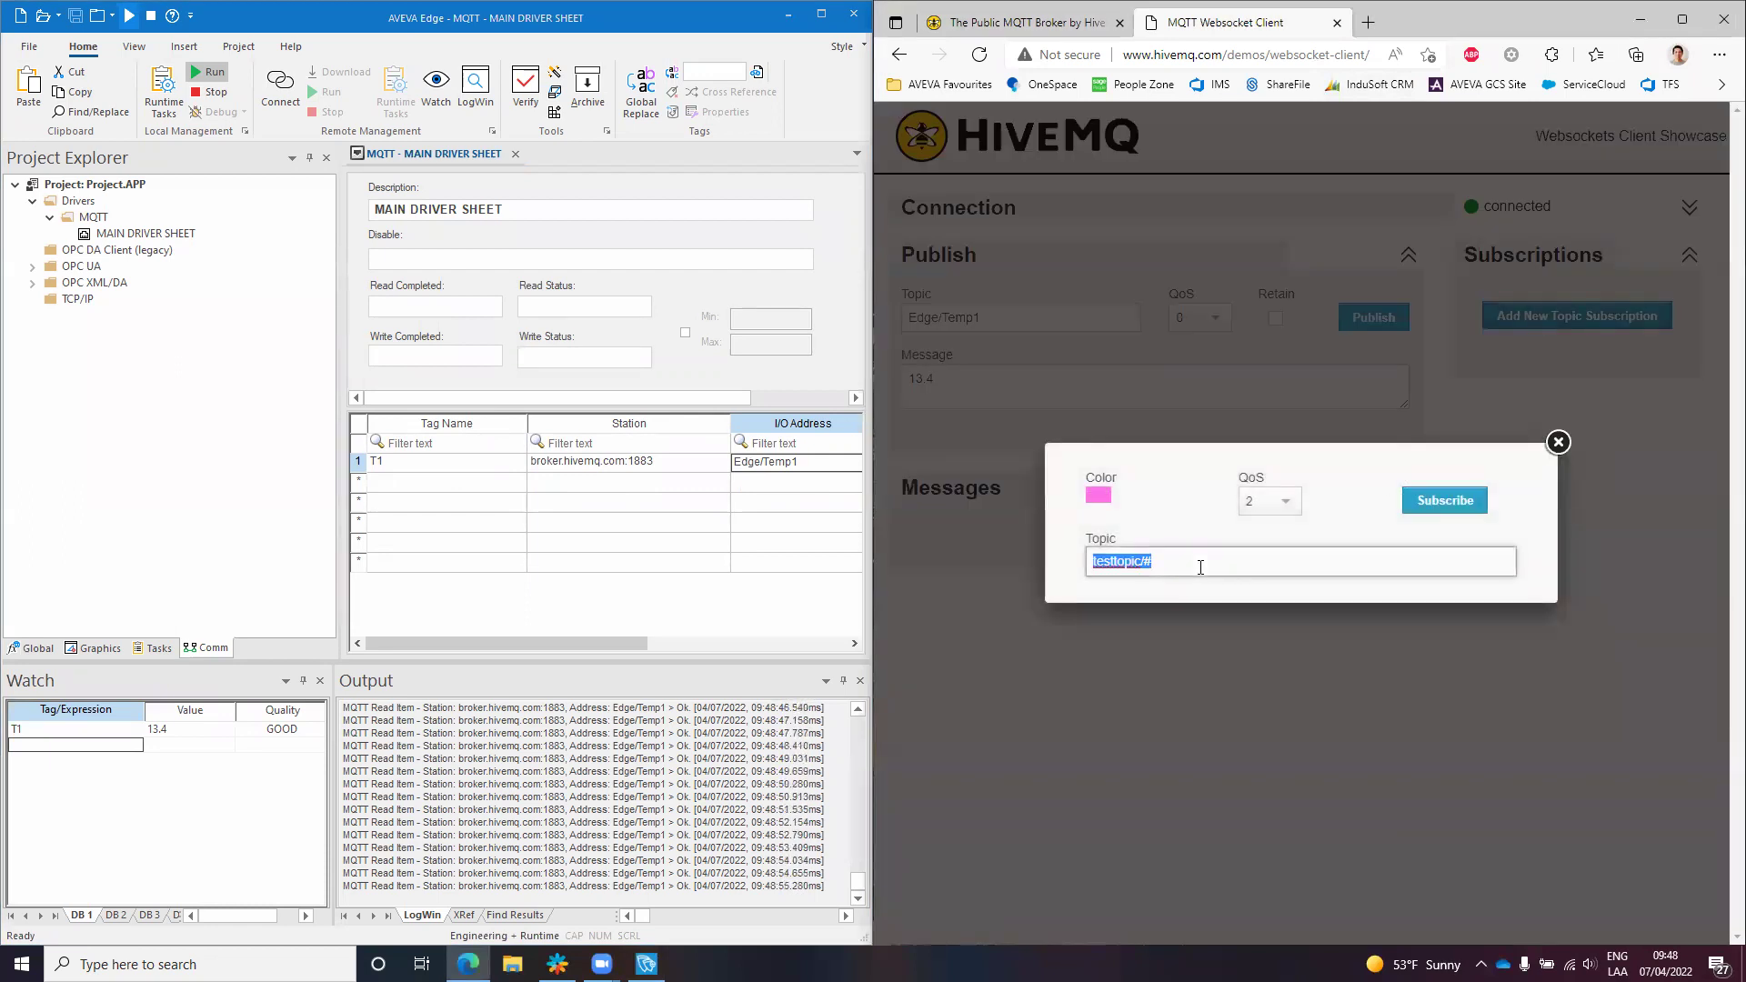
{"action": "type", "text": "Edge"}
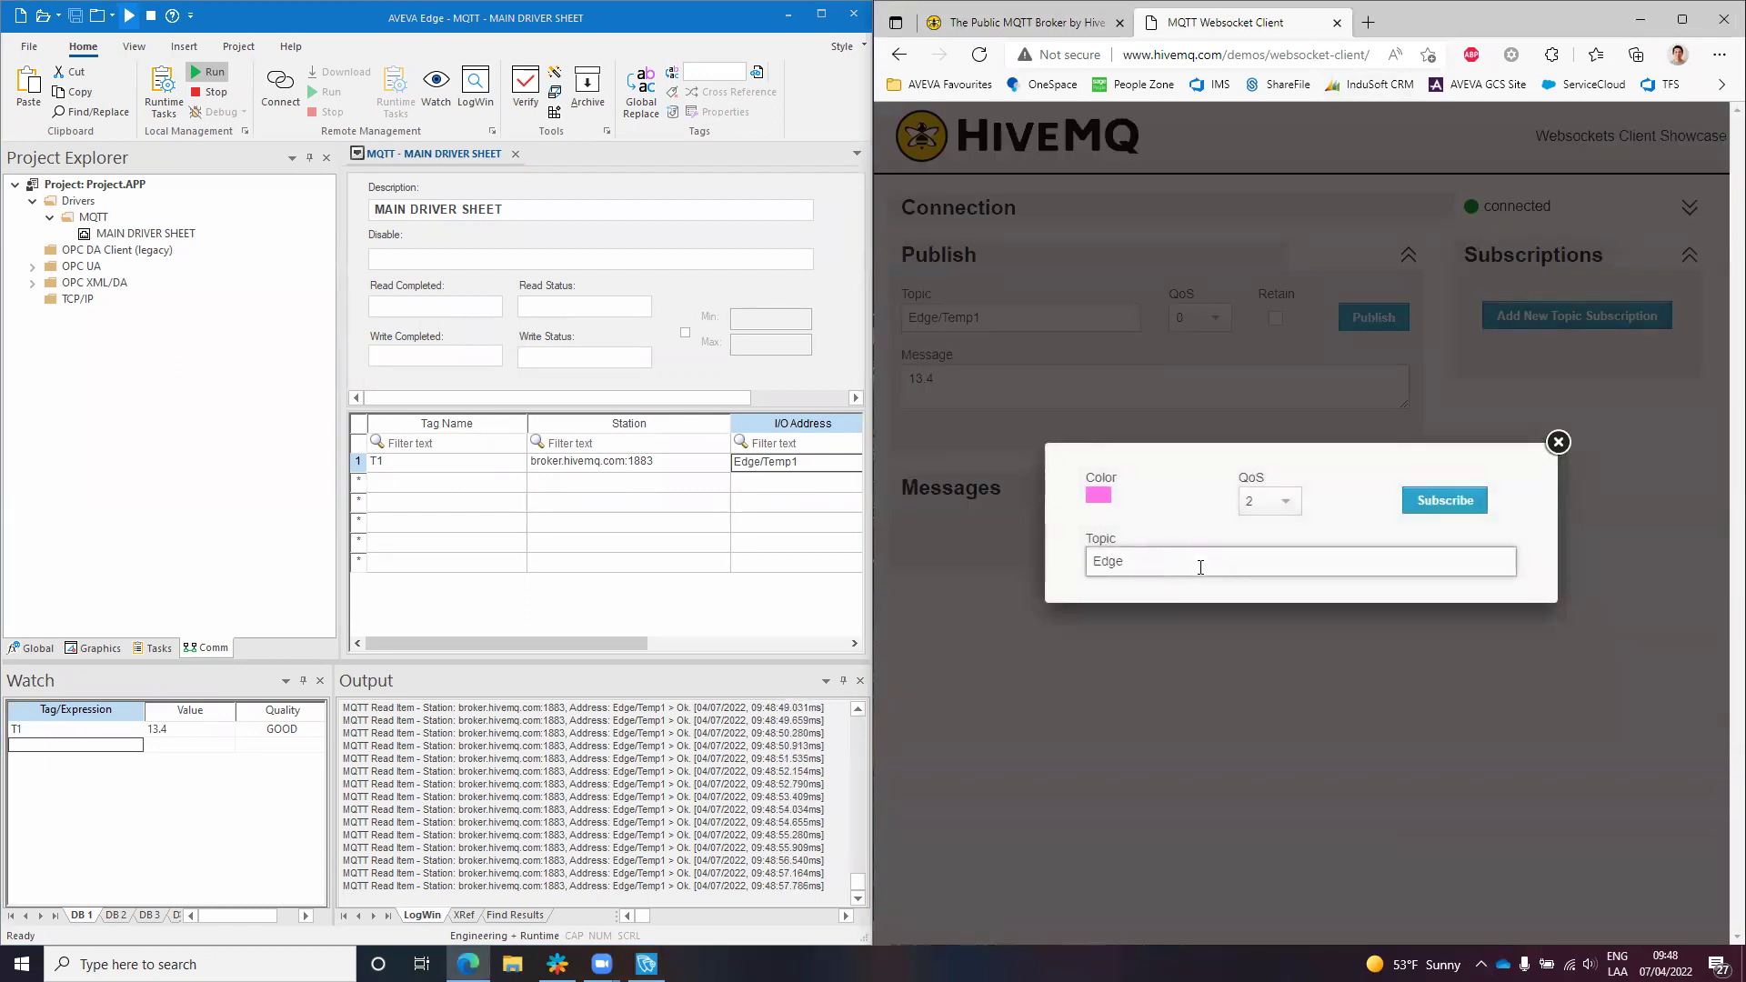
{"action": "type", "text": "/Temp1"}
{"action": "left_click", "coordinate": [1462, 502]}
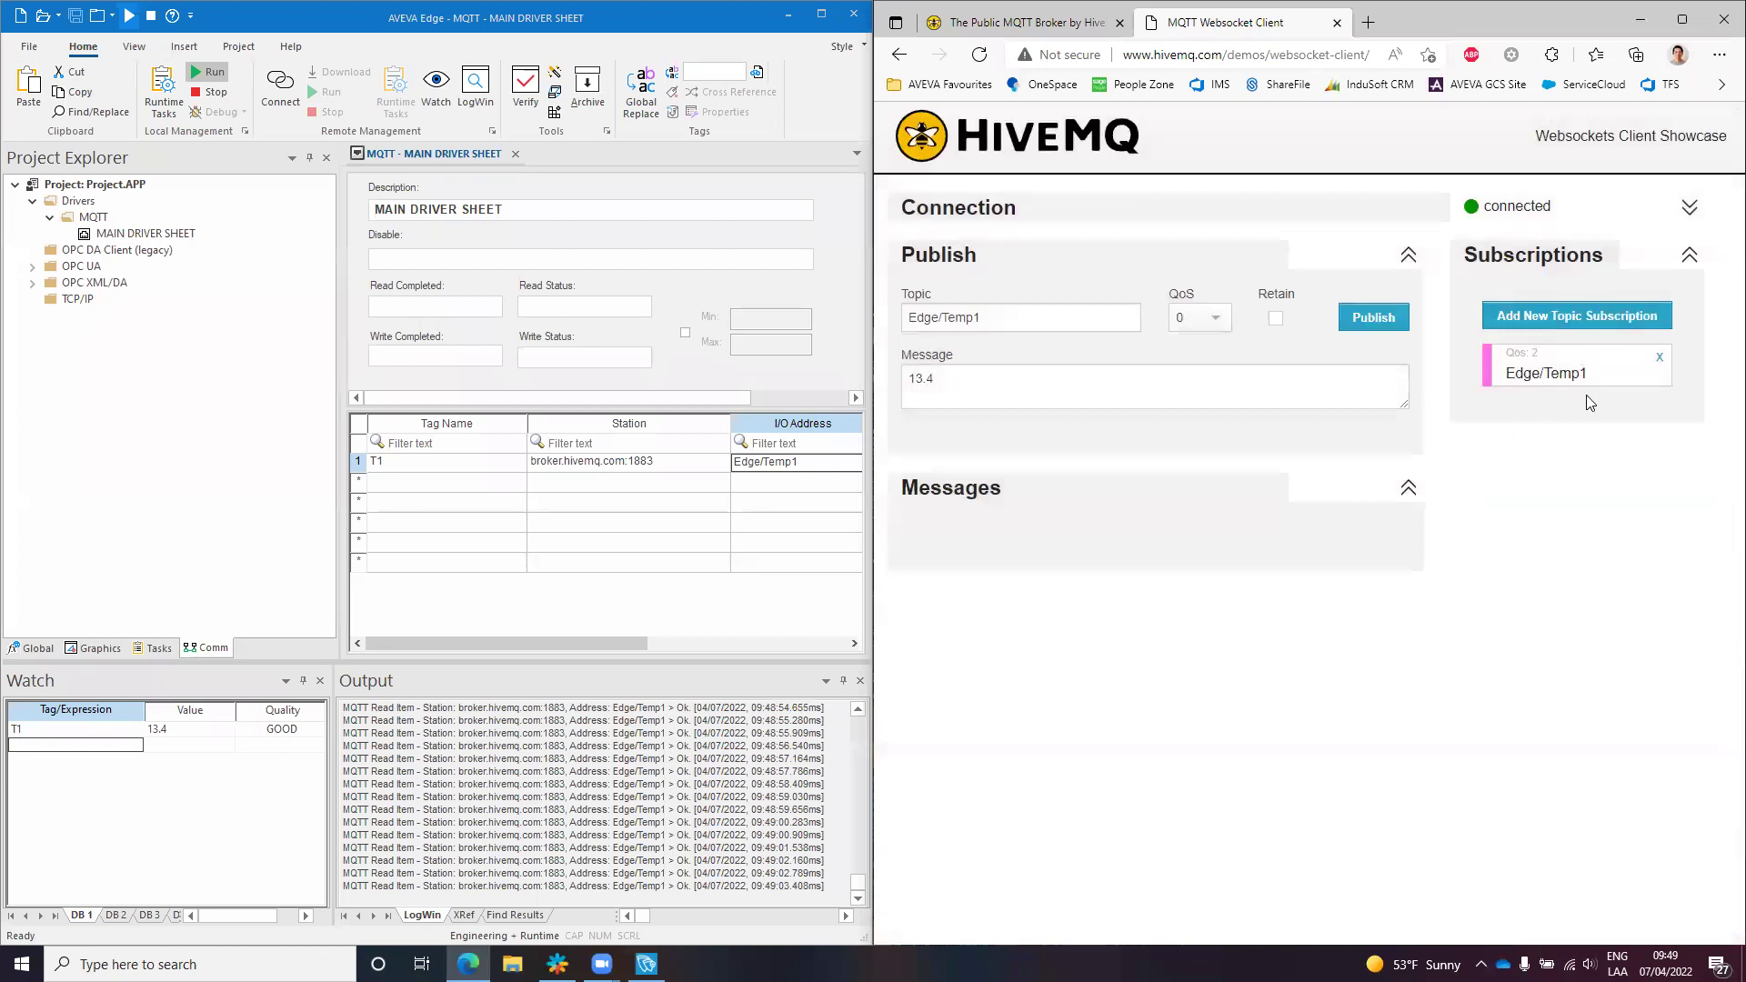
{"action": "left_click", "coordinate": [179, 733]}
{"action": "type", "text": "Hello "}
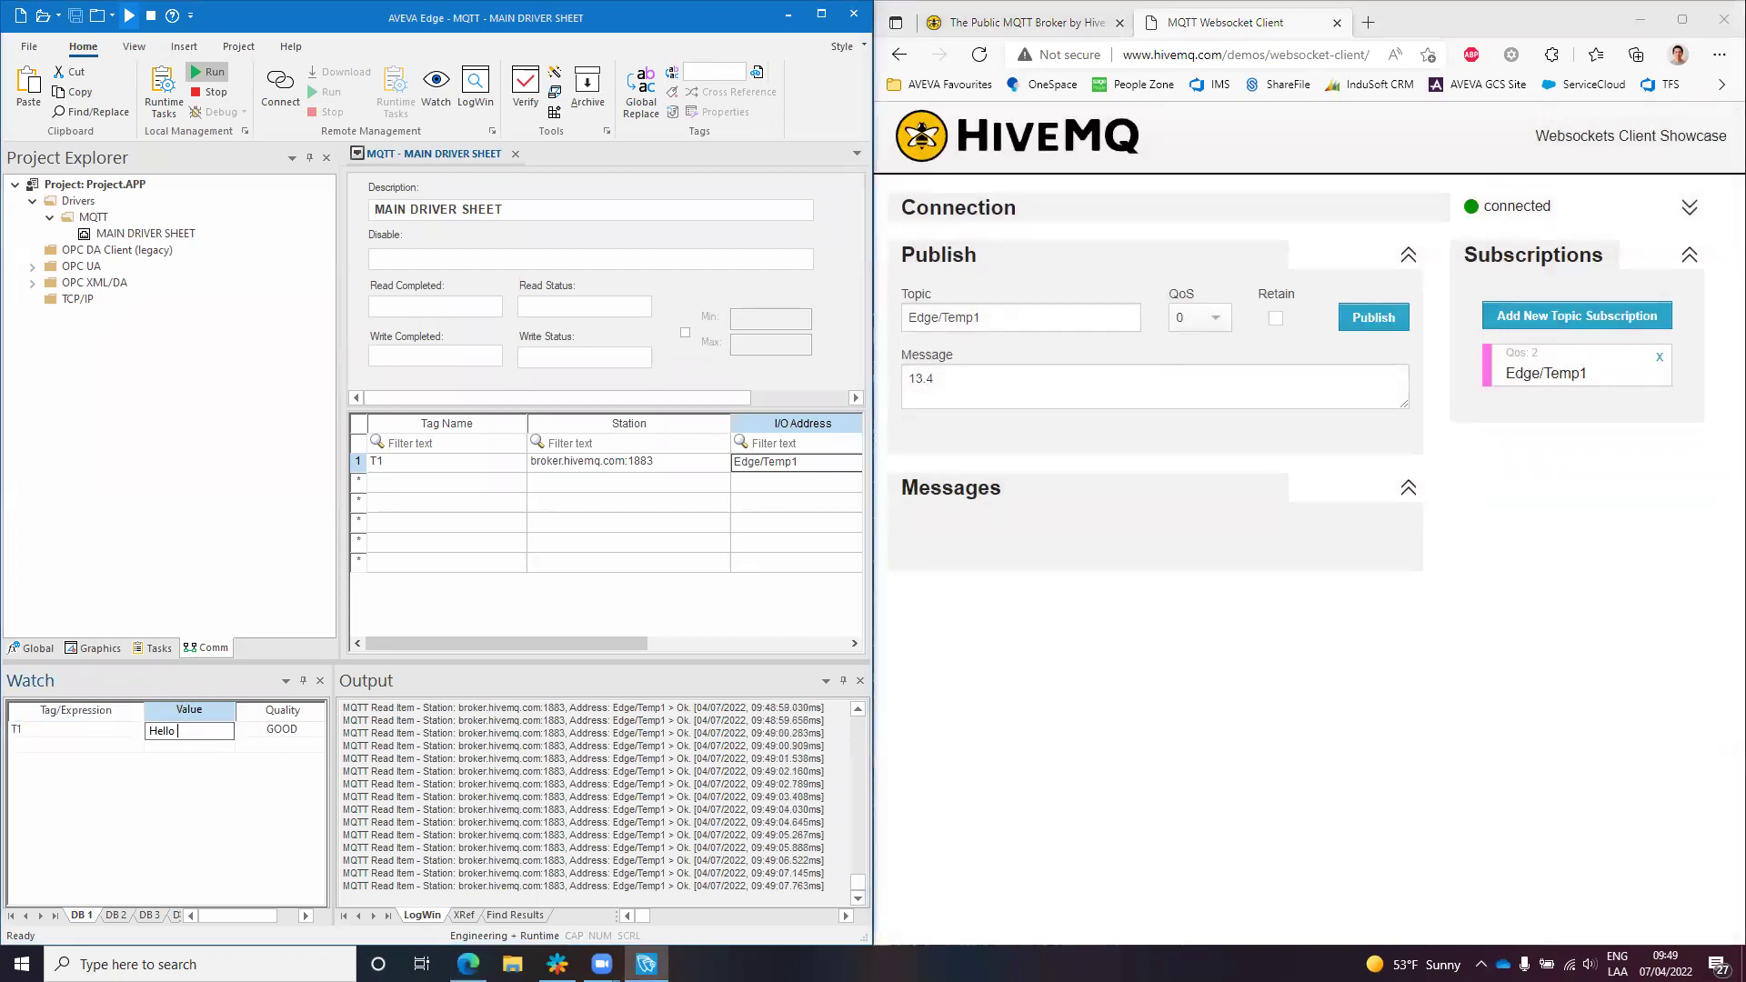
{"action": "type", "text": "World!"}
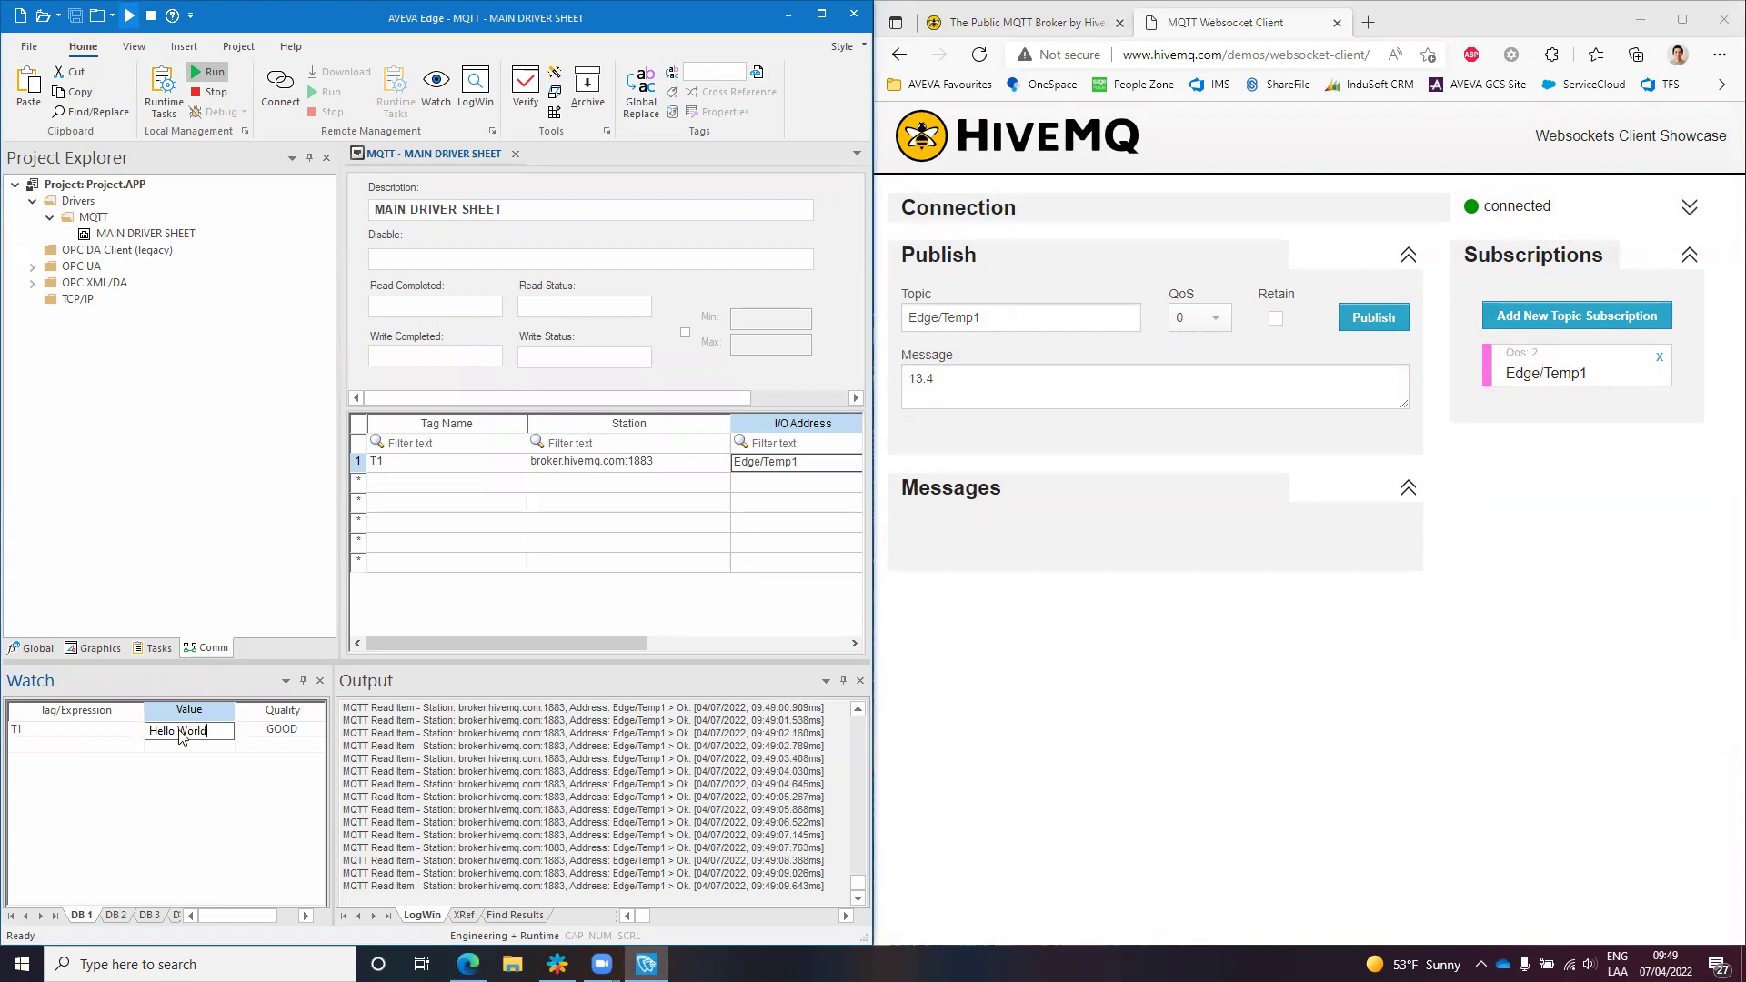
{"action": "key", "text": "Return"}
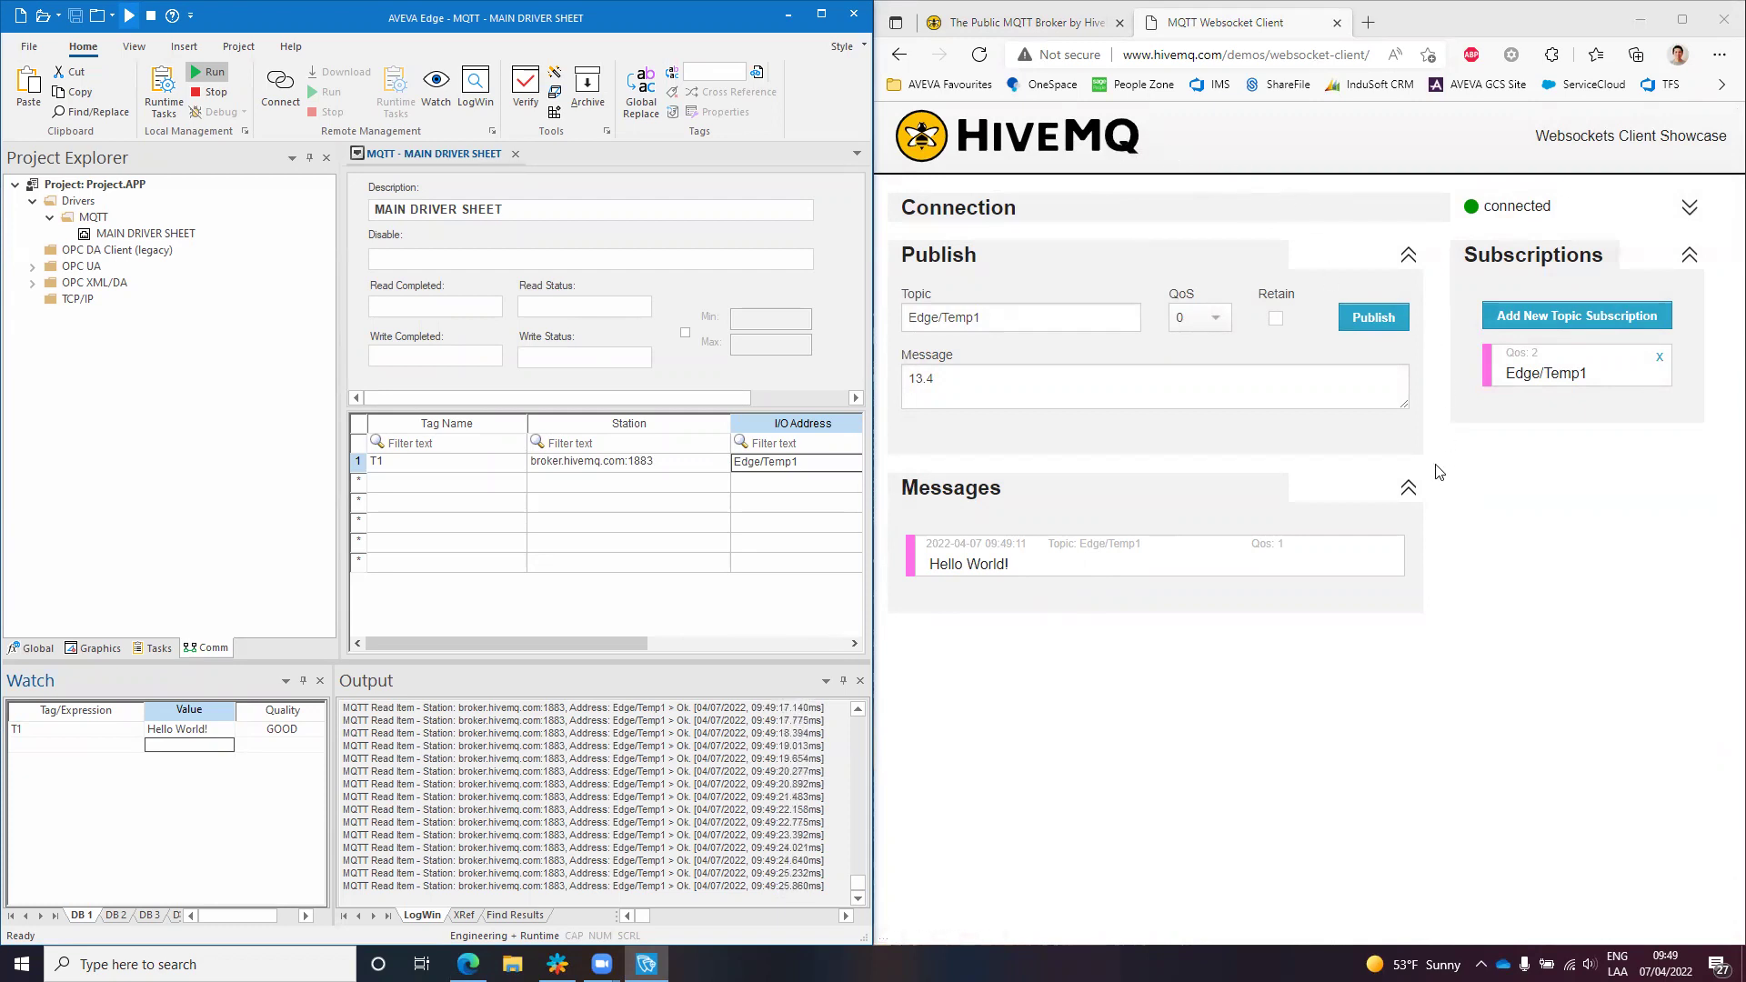
Replace the 13.4 message with Hey! and publish it to Edge/Temp1 from the HiveMQ client
{"action": "double_click", "coordinate": [1263, 387]}
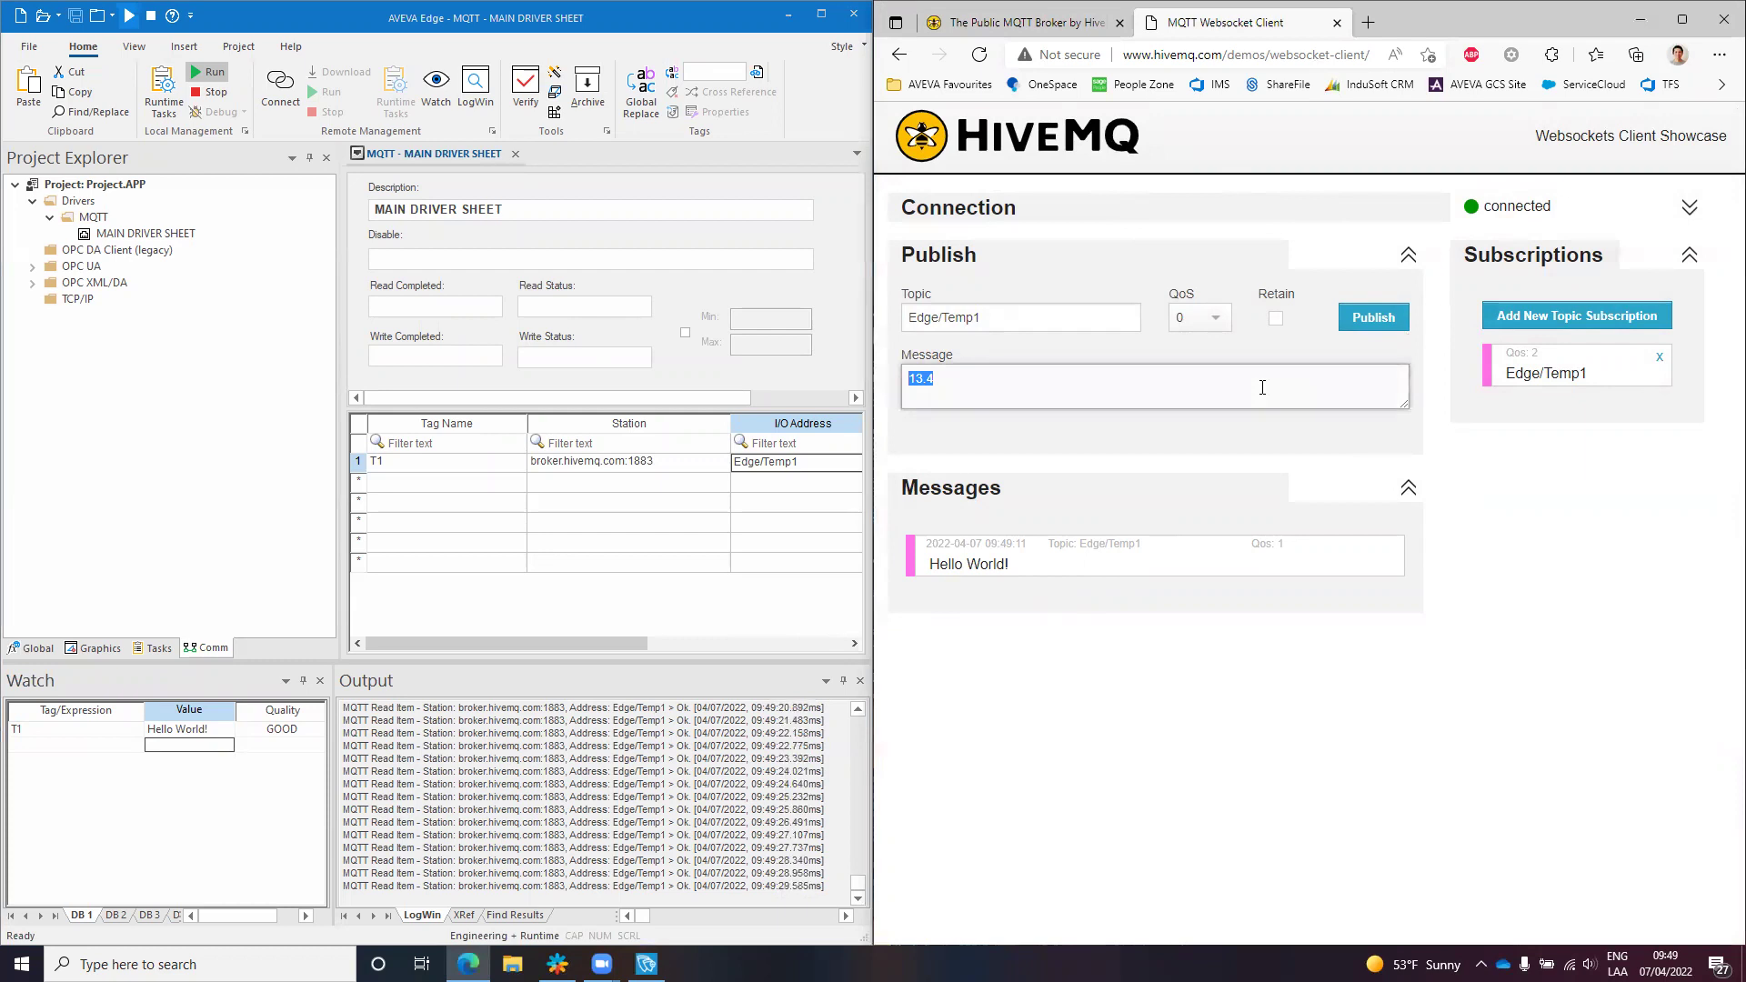
{"action": "type", "text": "Hey!"}
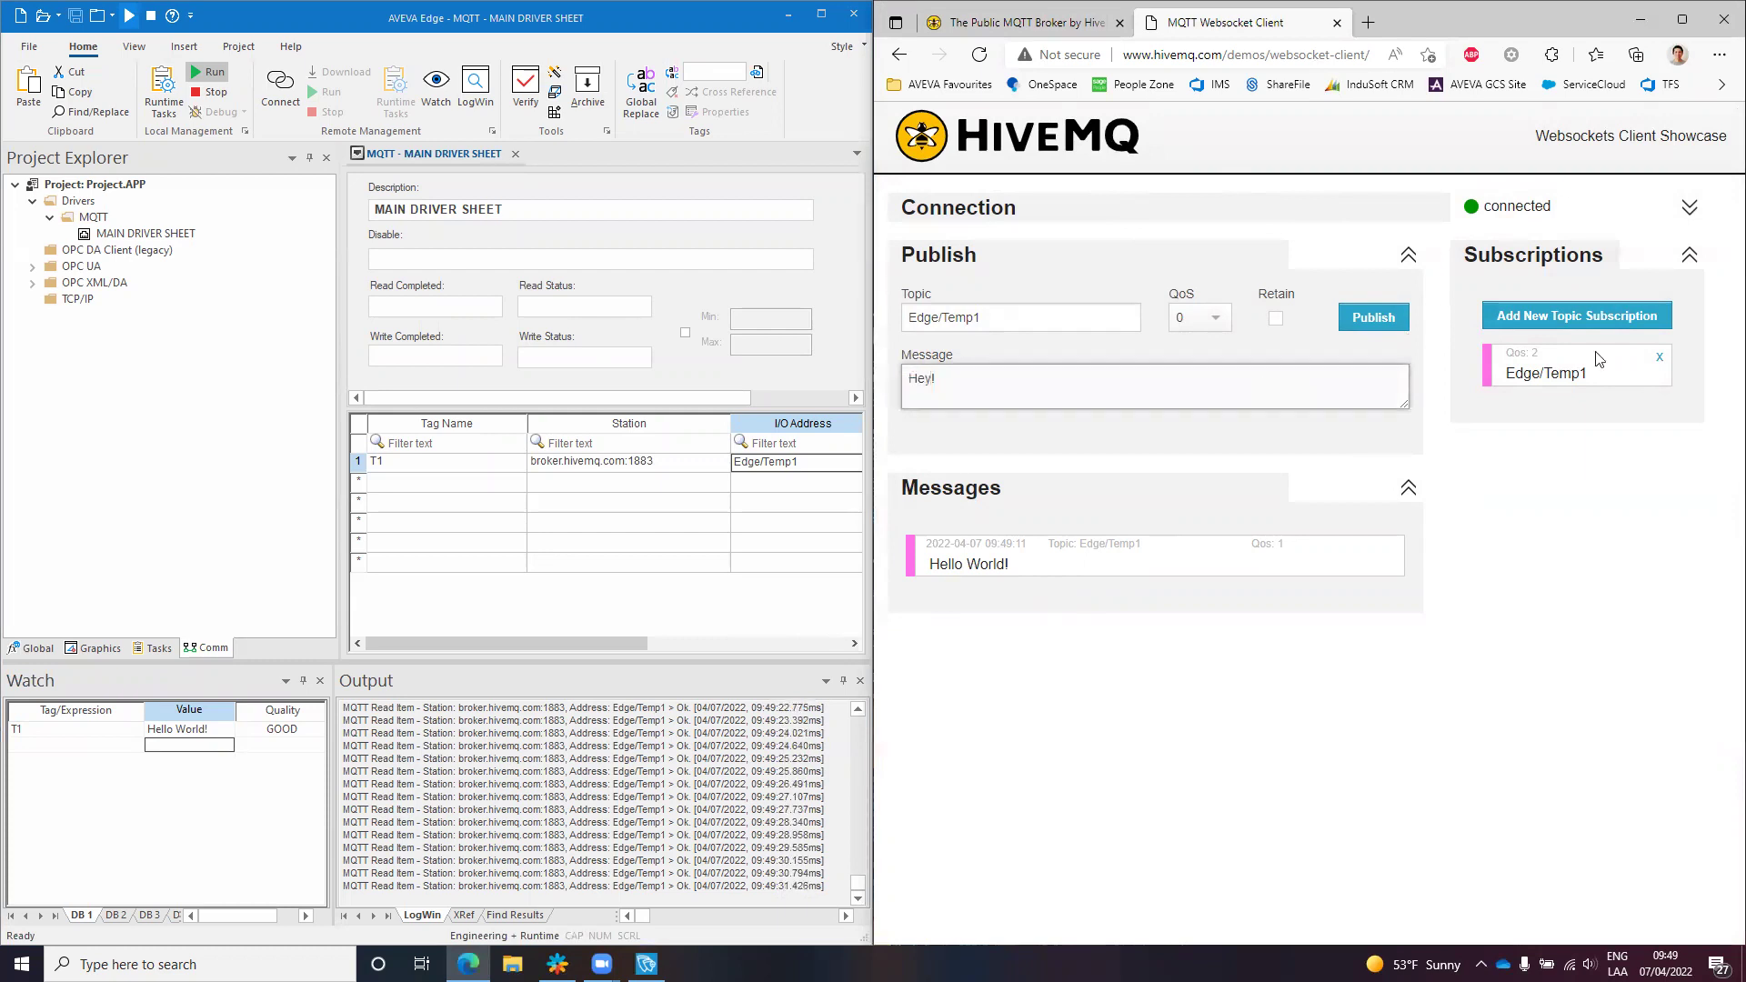
{"action": "left_click", "coordinate": [1390, 317]}
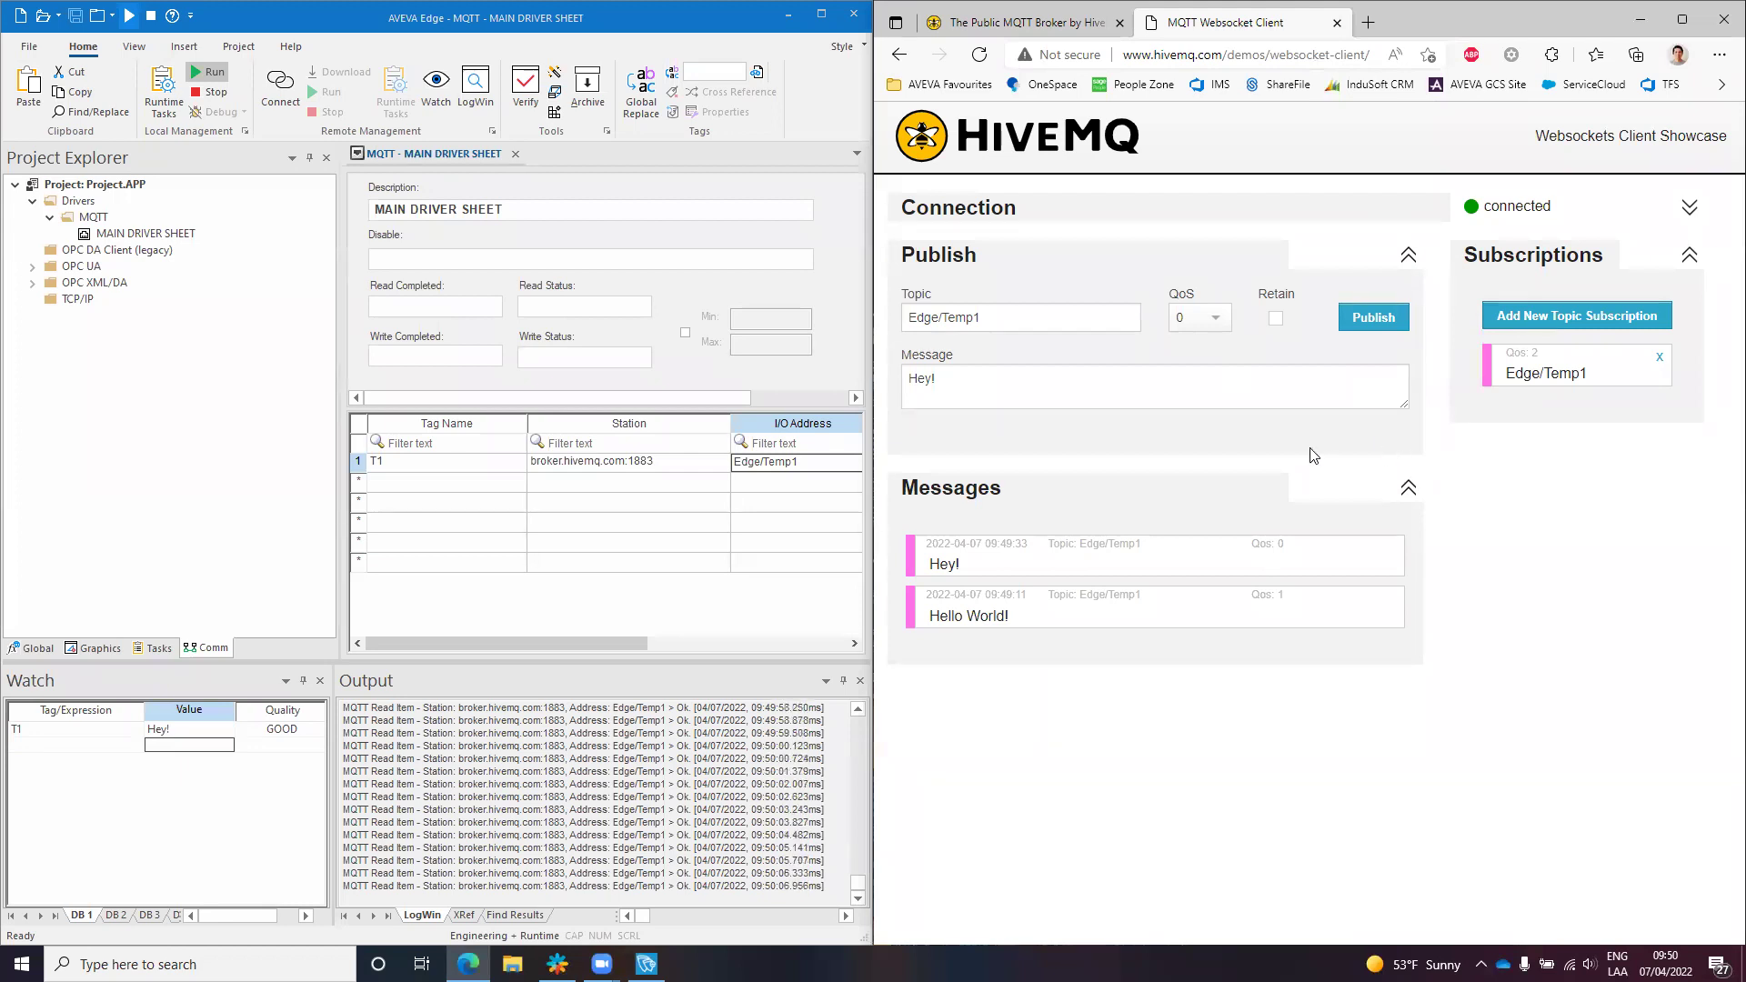
{"action": "left_click", "coordinate": [674, 468]}
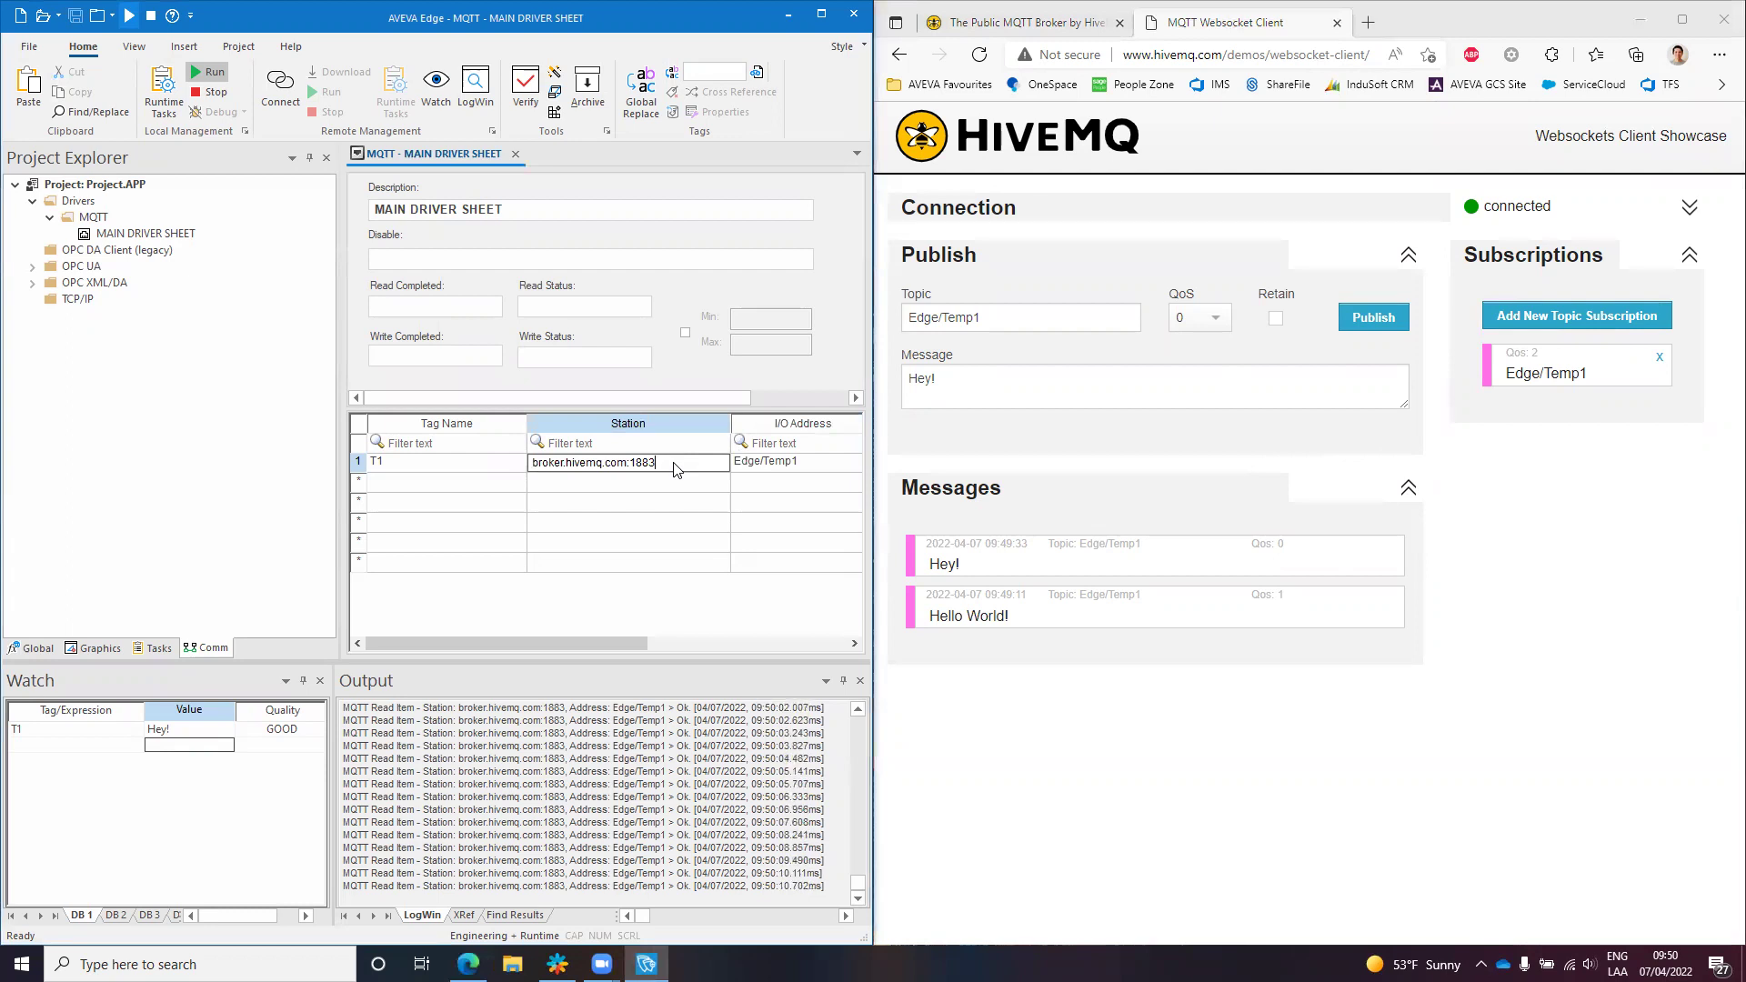
{"action": "key", "text": "shift+Left"}
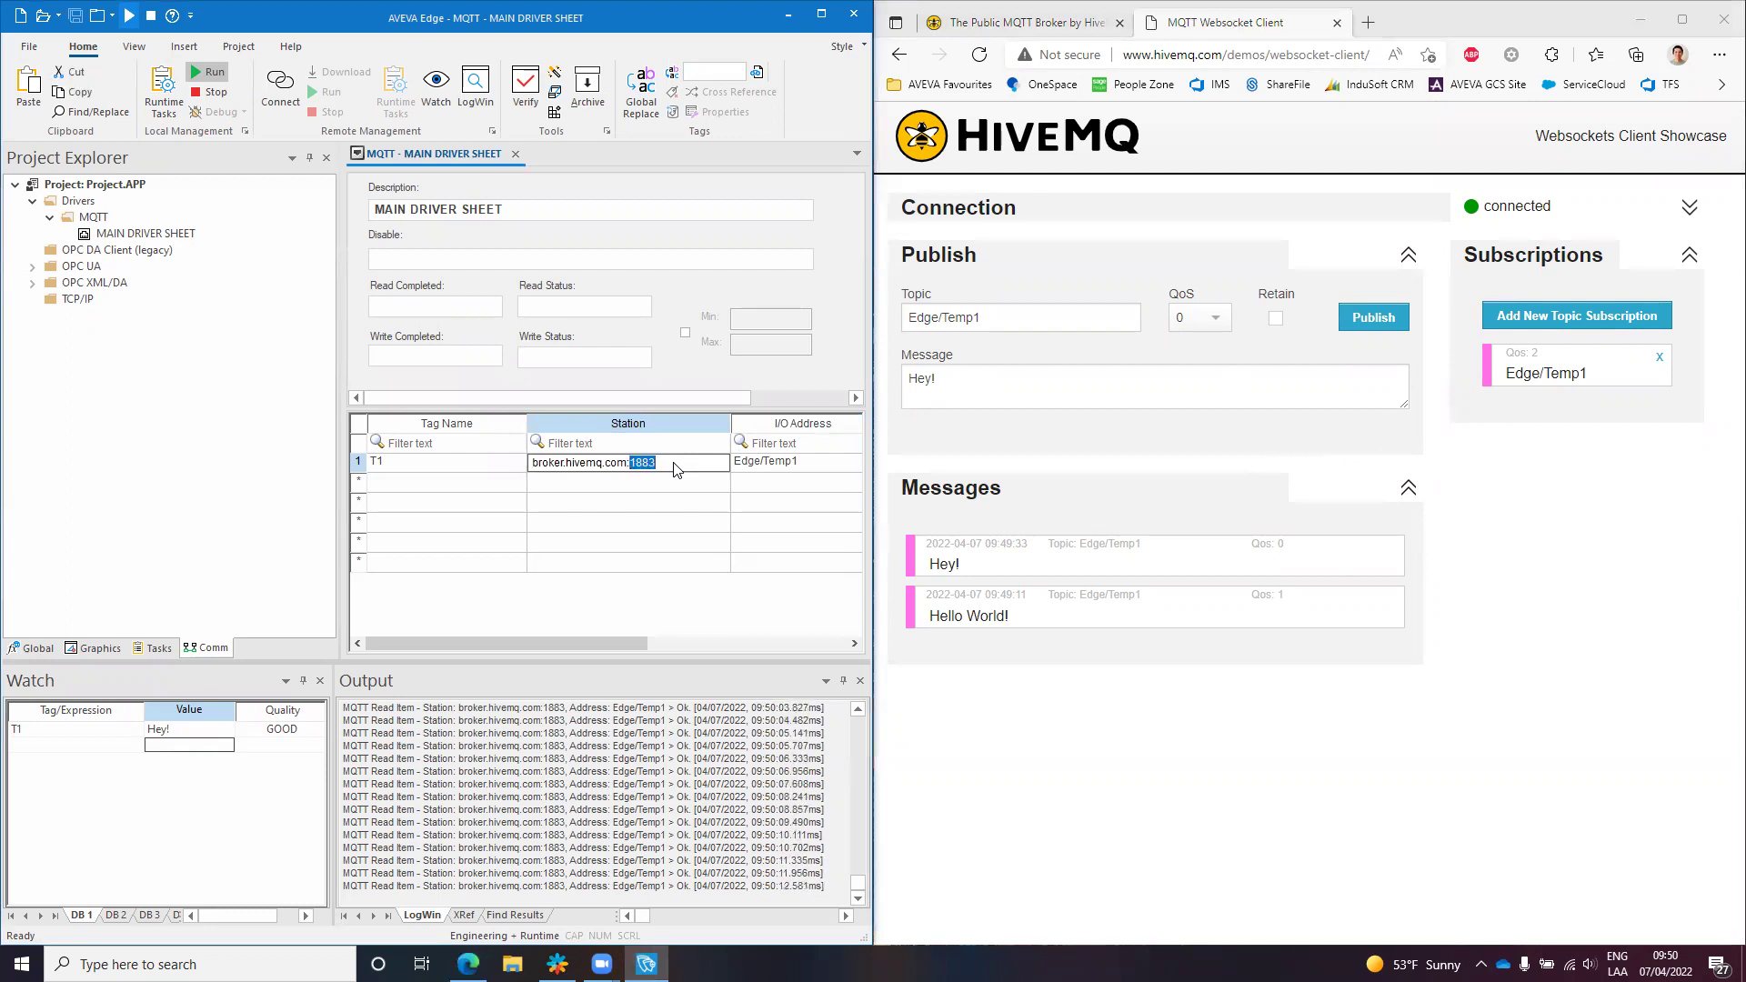
{"action": "key", "text": "Right"}
{"action": "key", "text": "Escape"}
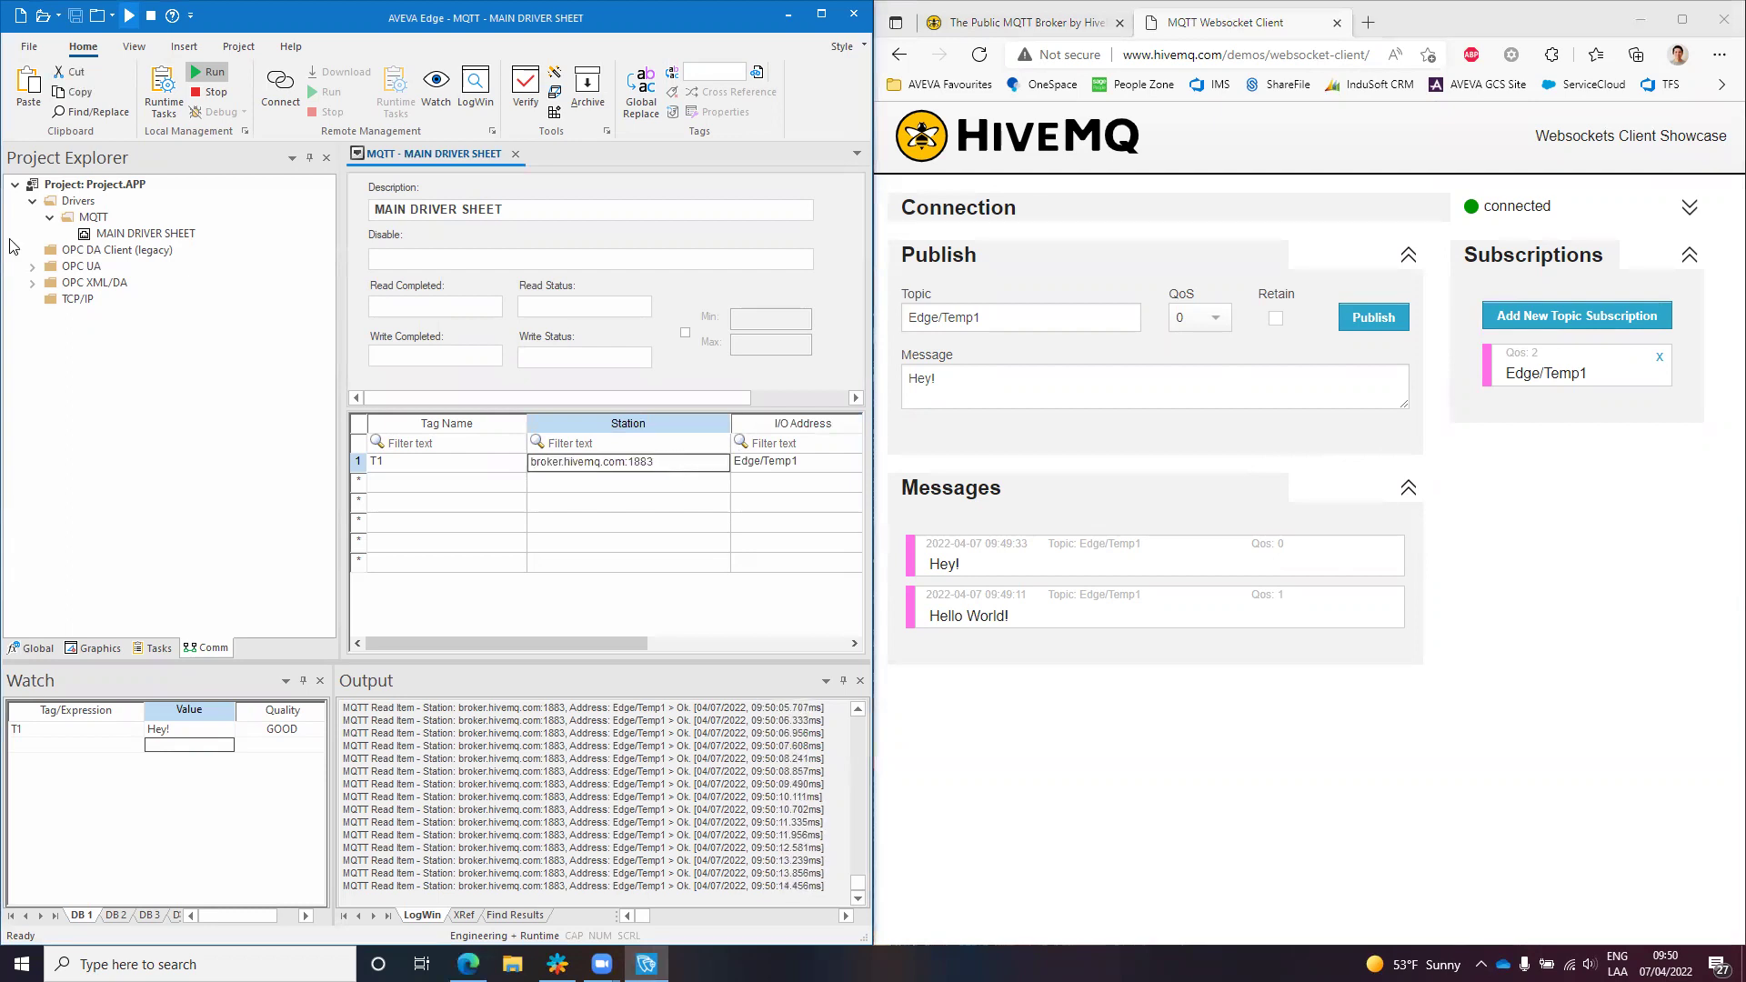
{"action": "right_click", "coordinate": [80, 218]}
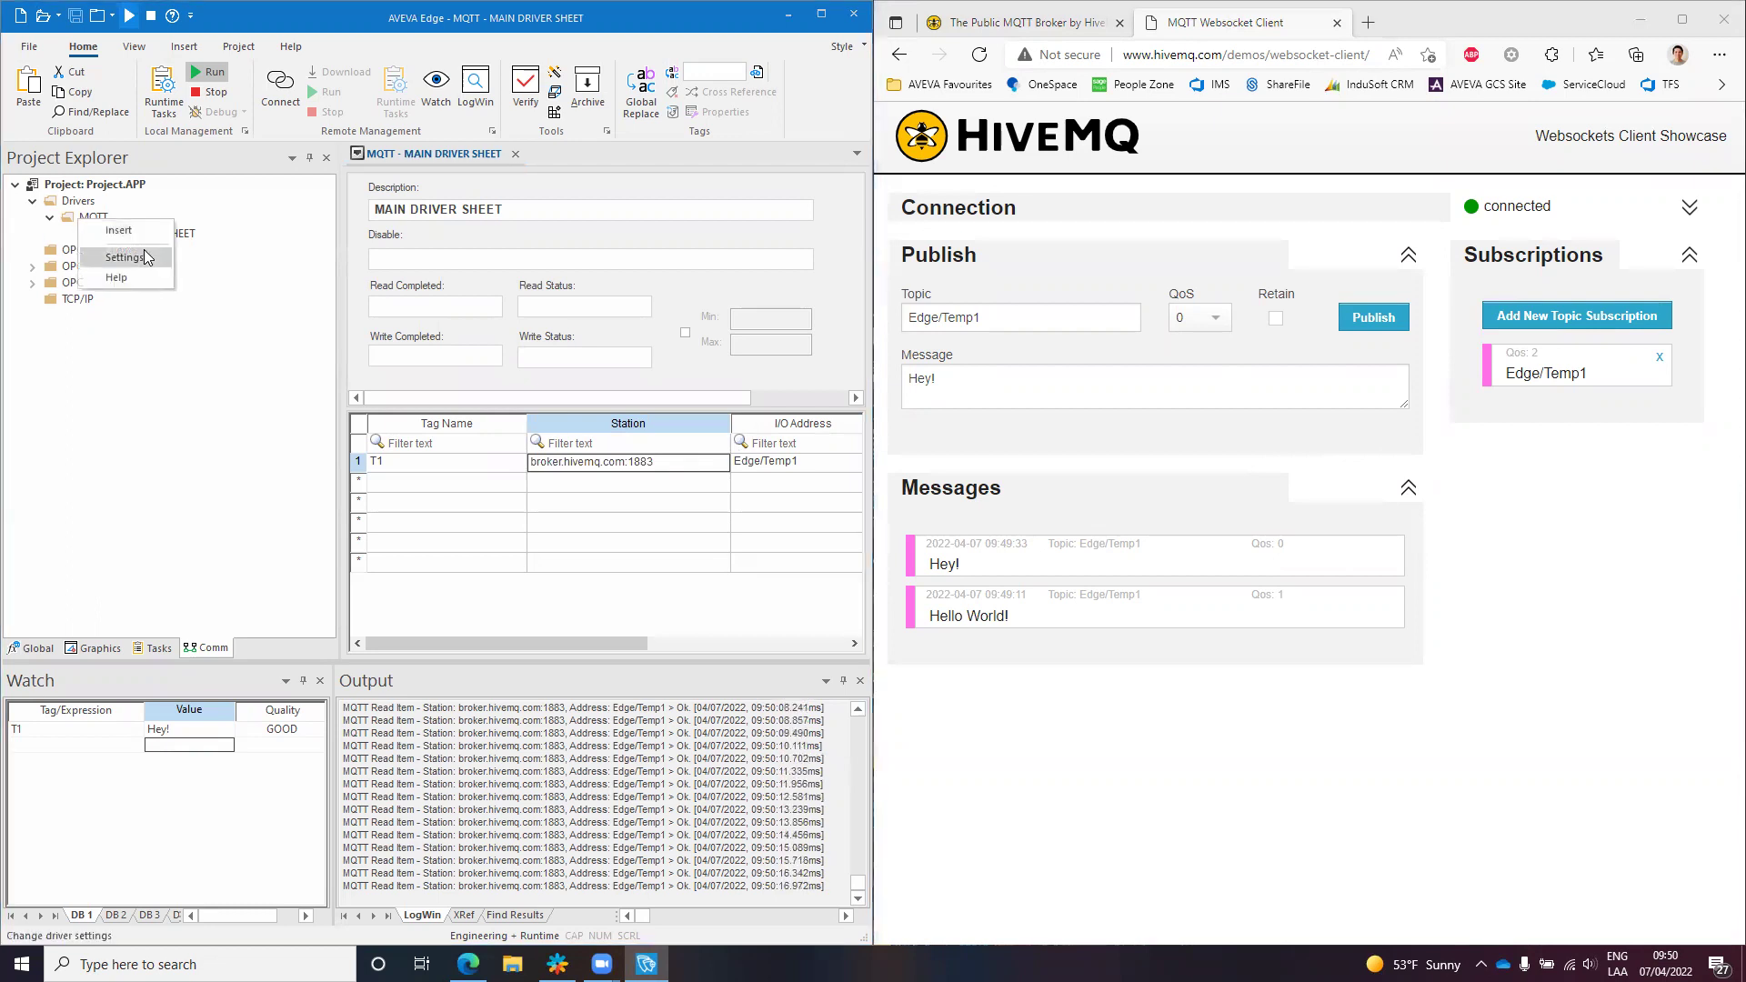
{"action": "left_click", "coordinate": [146, 258]}
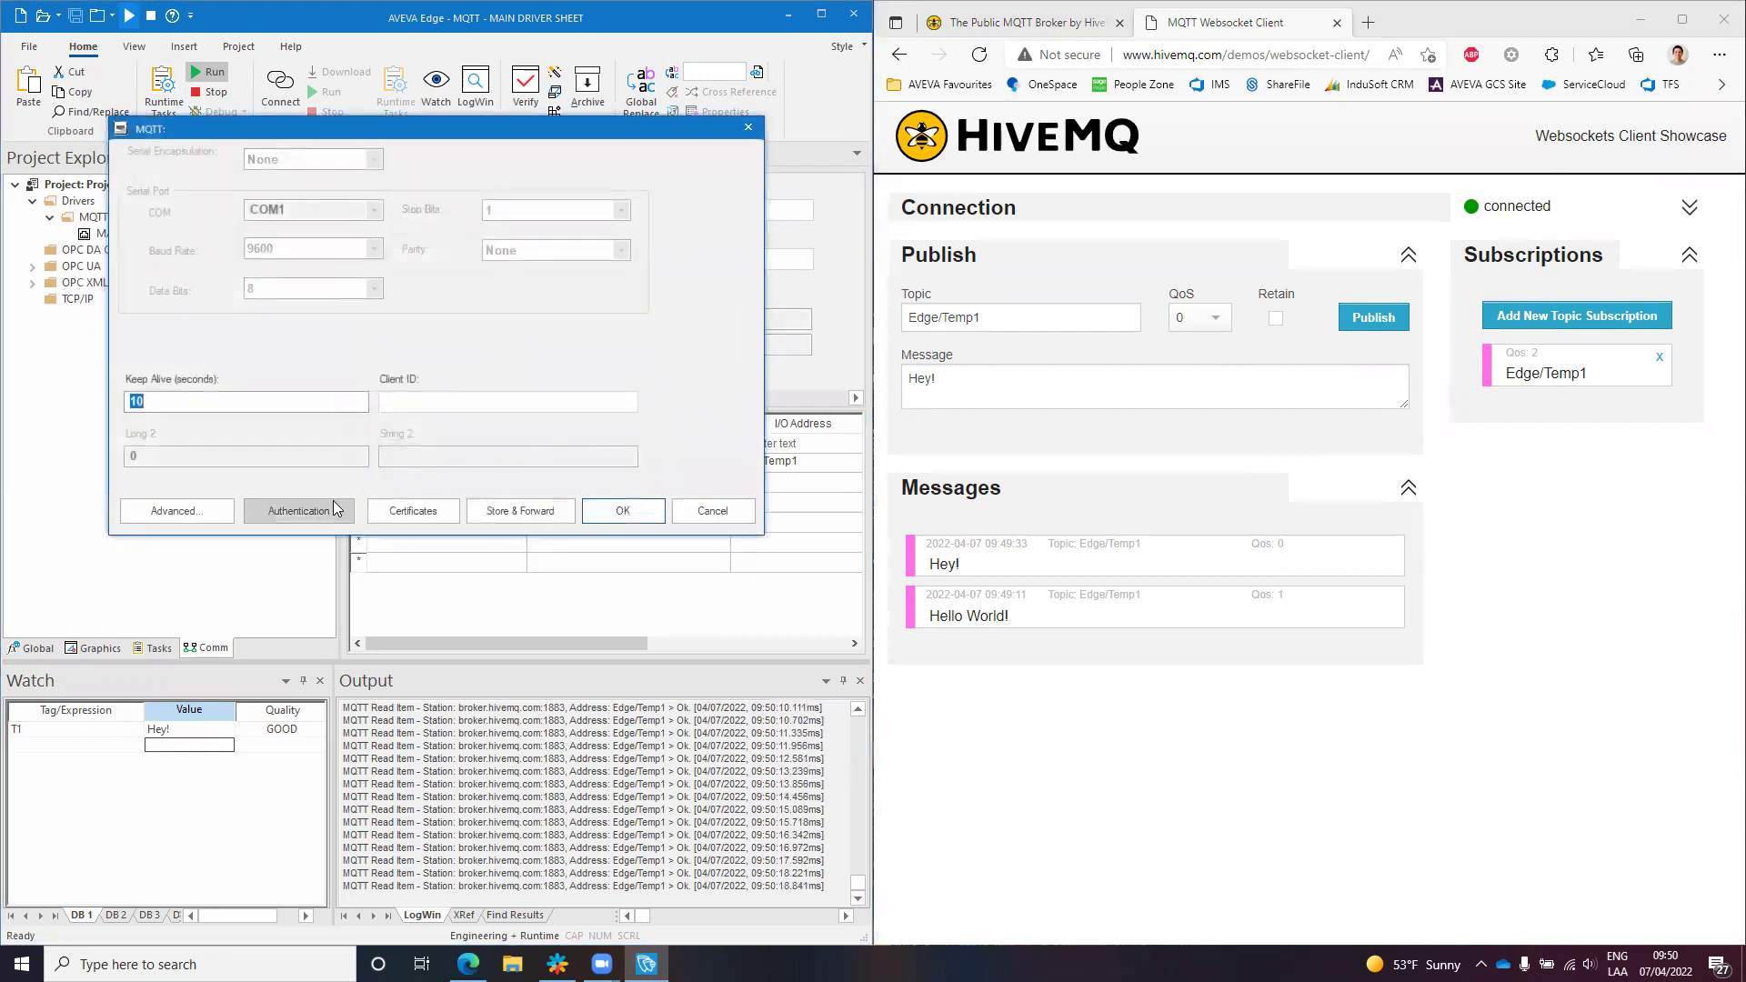
{"action": "left_click", "coordinate": [336, 508]}
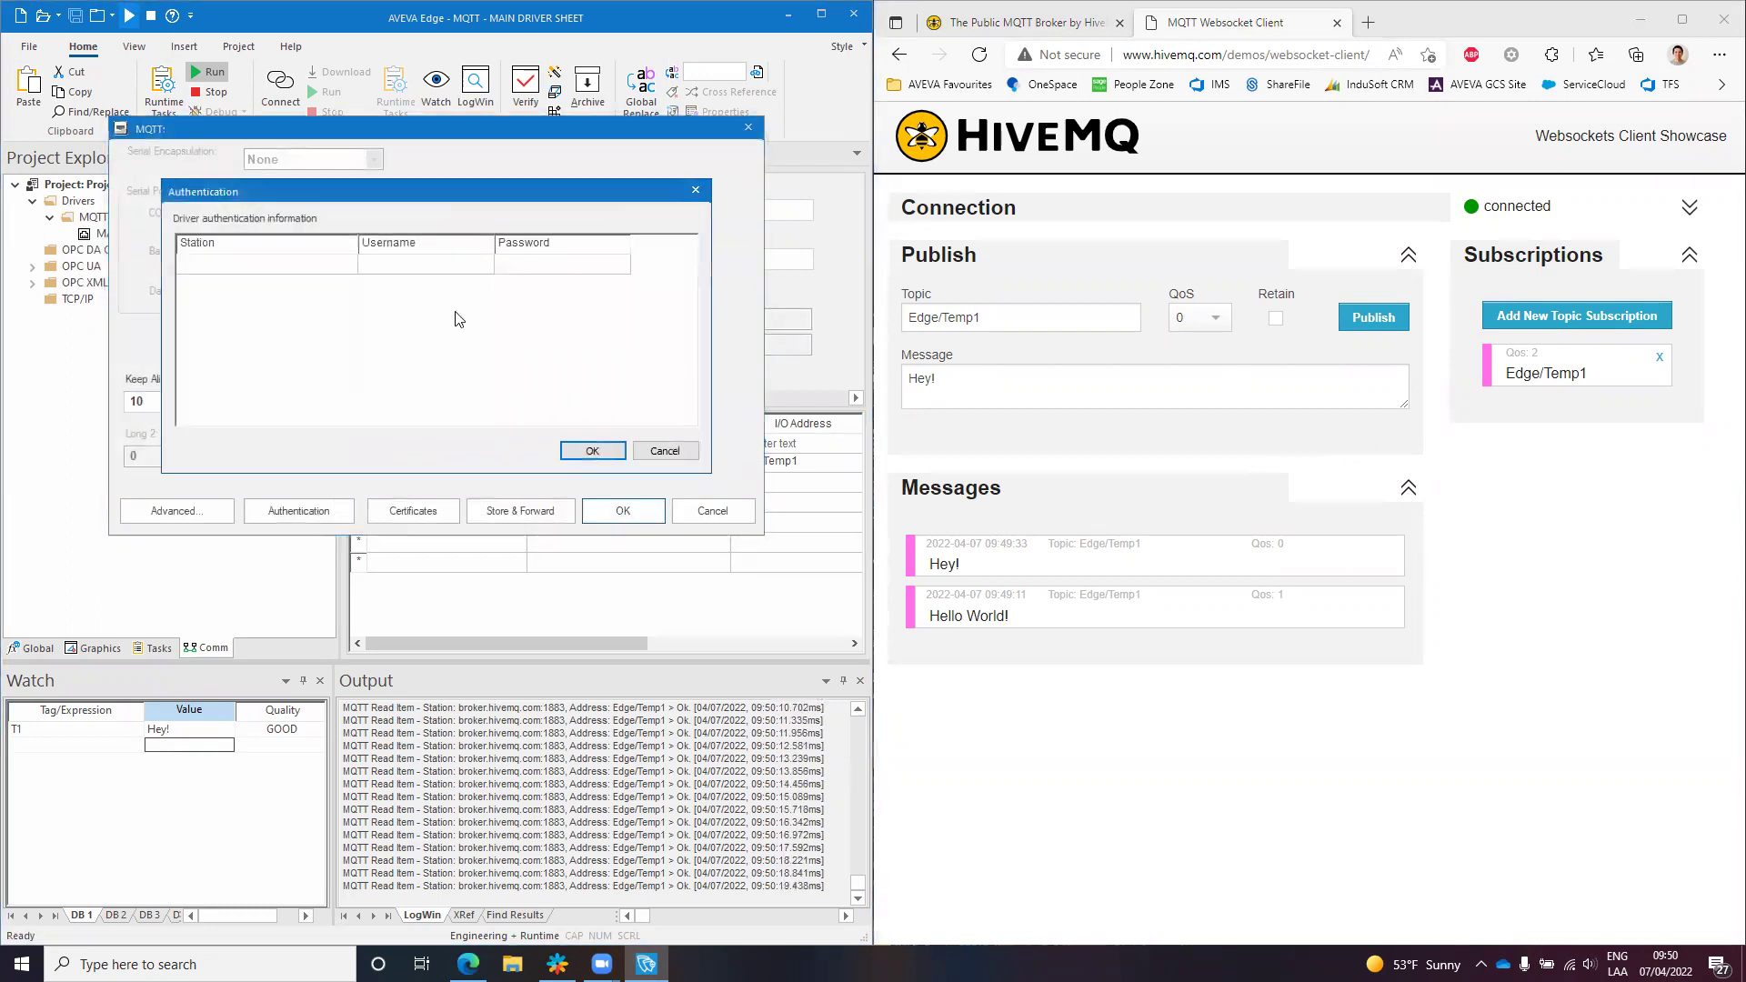
{"action": "left_click", "coordinate": [665, 450]}
{"action": "left_click", "coordinate": [427, 515]}
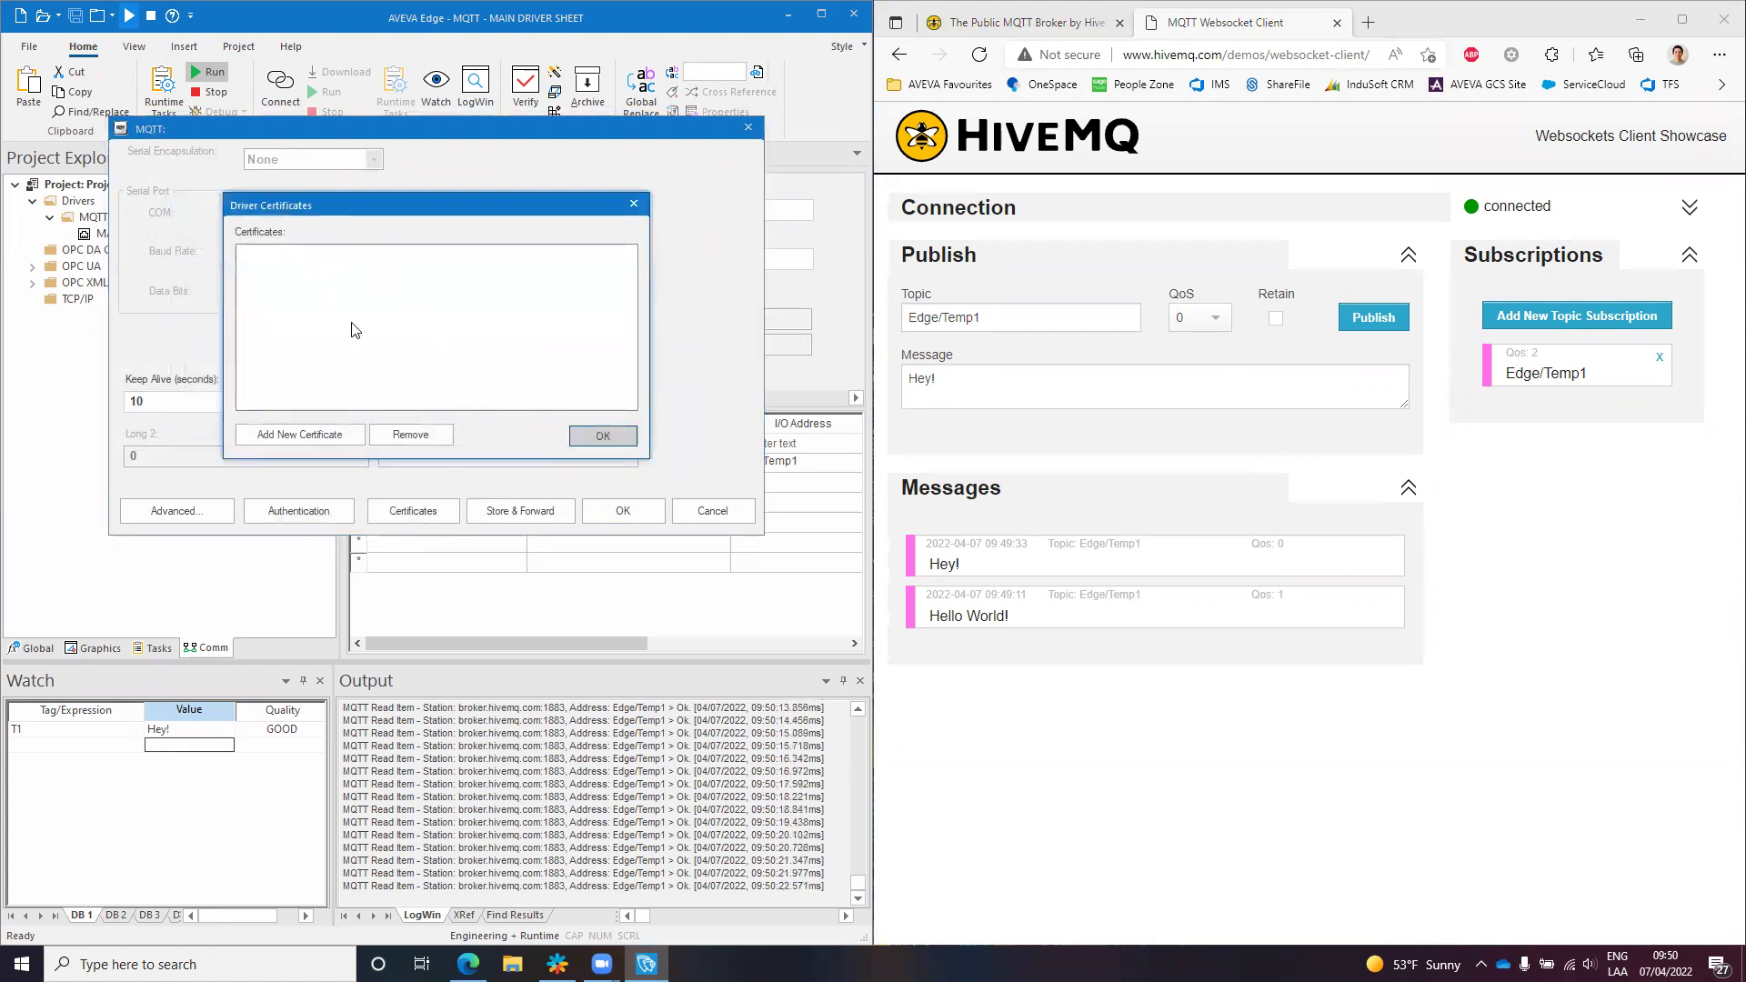
{"action": "left_click", "coordinate": [307, 434]}
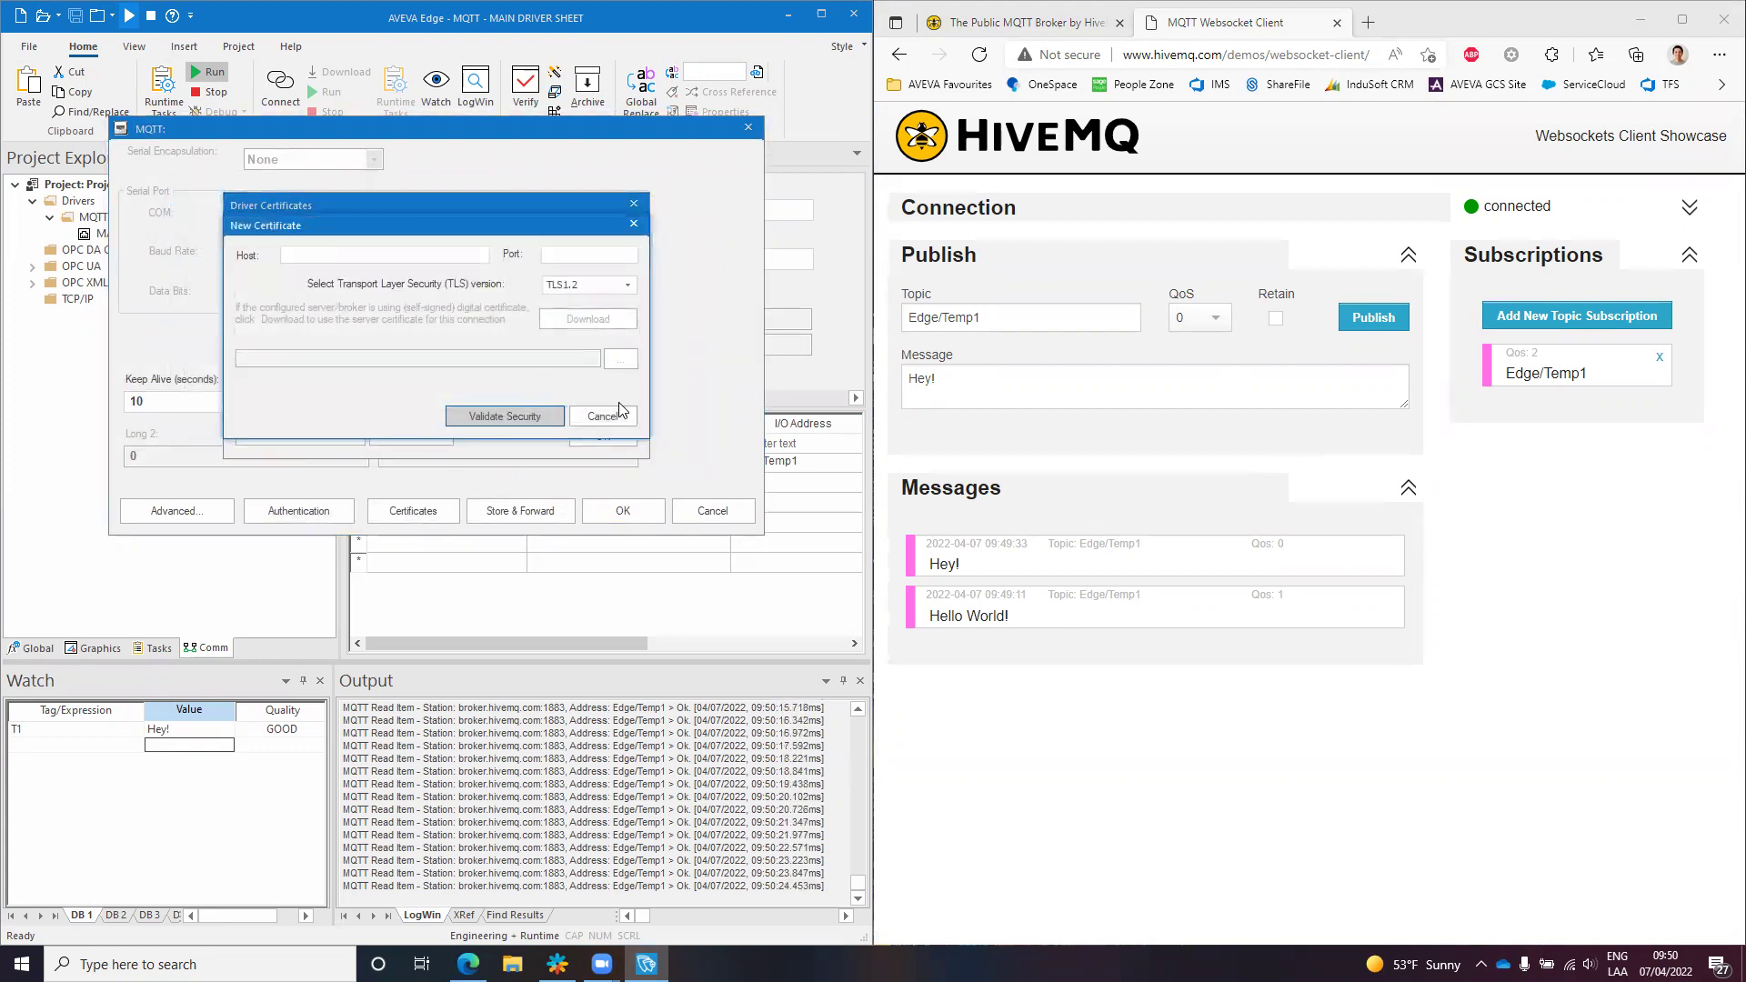
{"action": "left_click", "coordinate": [609, 415]}
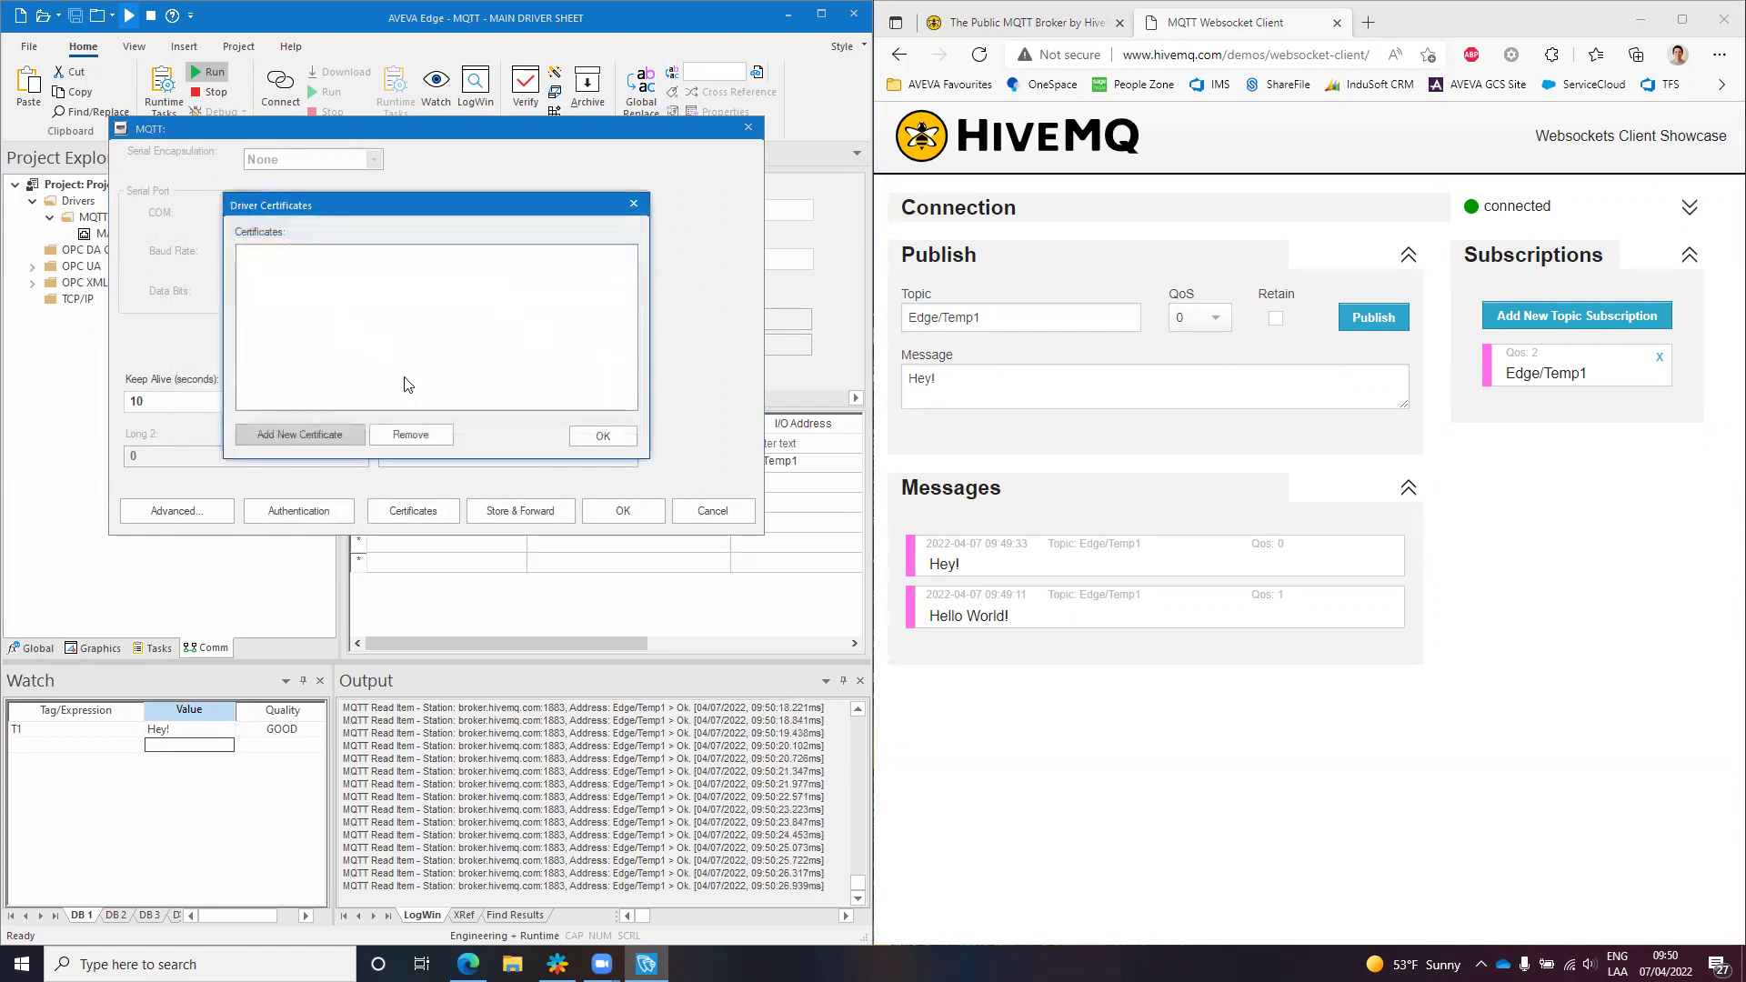
{"action": "left_click", "coordinate": [590, 437]}
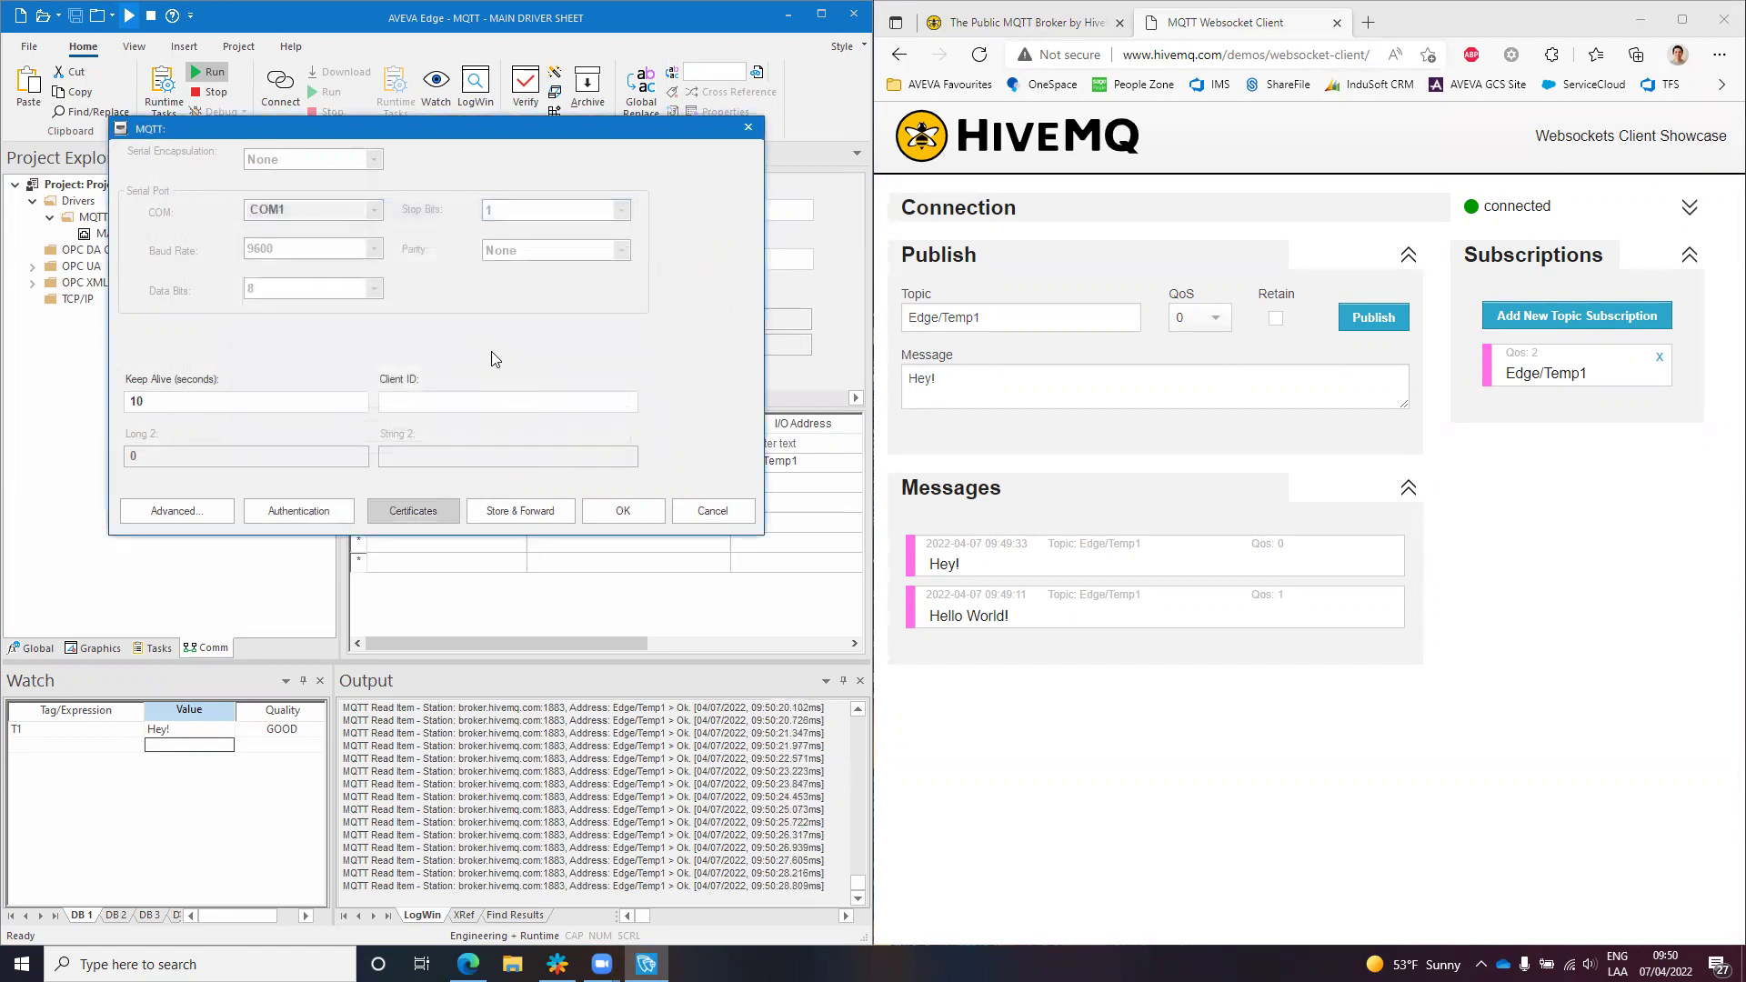
{"action": "left_click", "coordinate": [522, 517]}
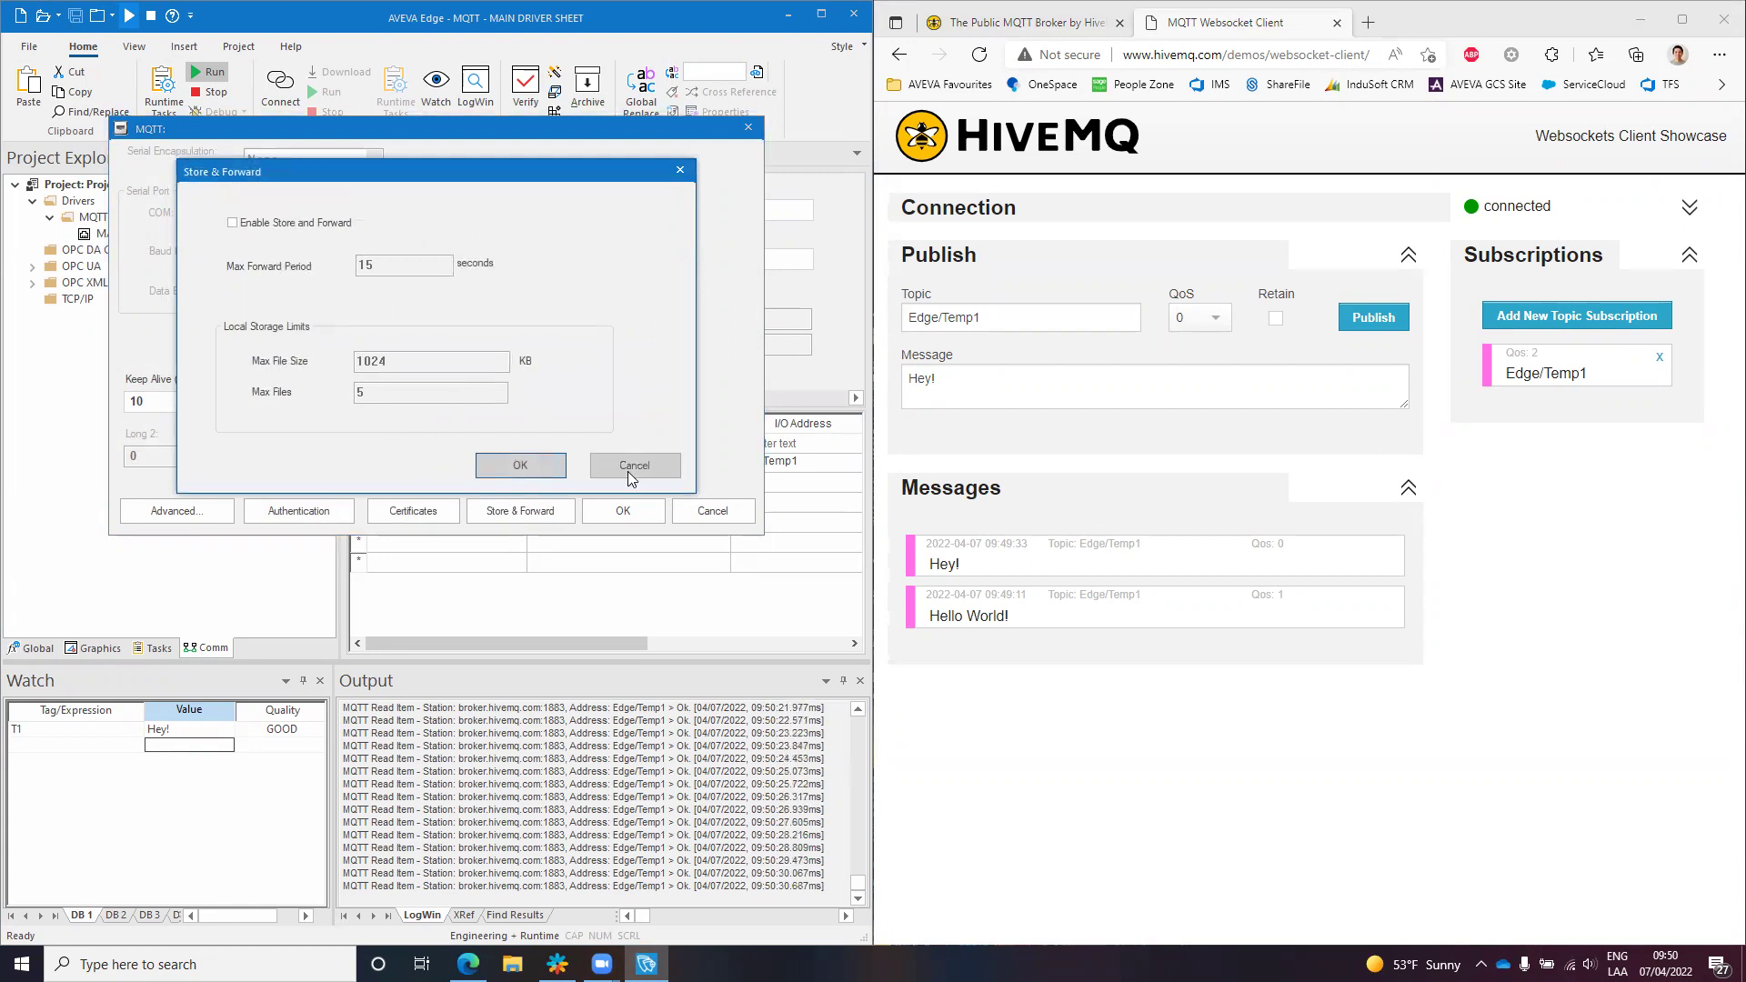
{"action": "left_click", "coordinate": [628, 469]}
{"action": "left_click", "coordinate": [688, 509]}
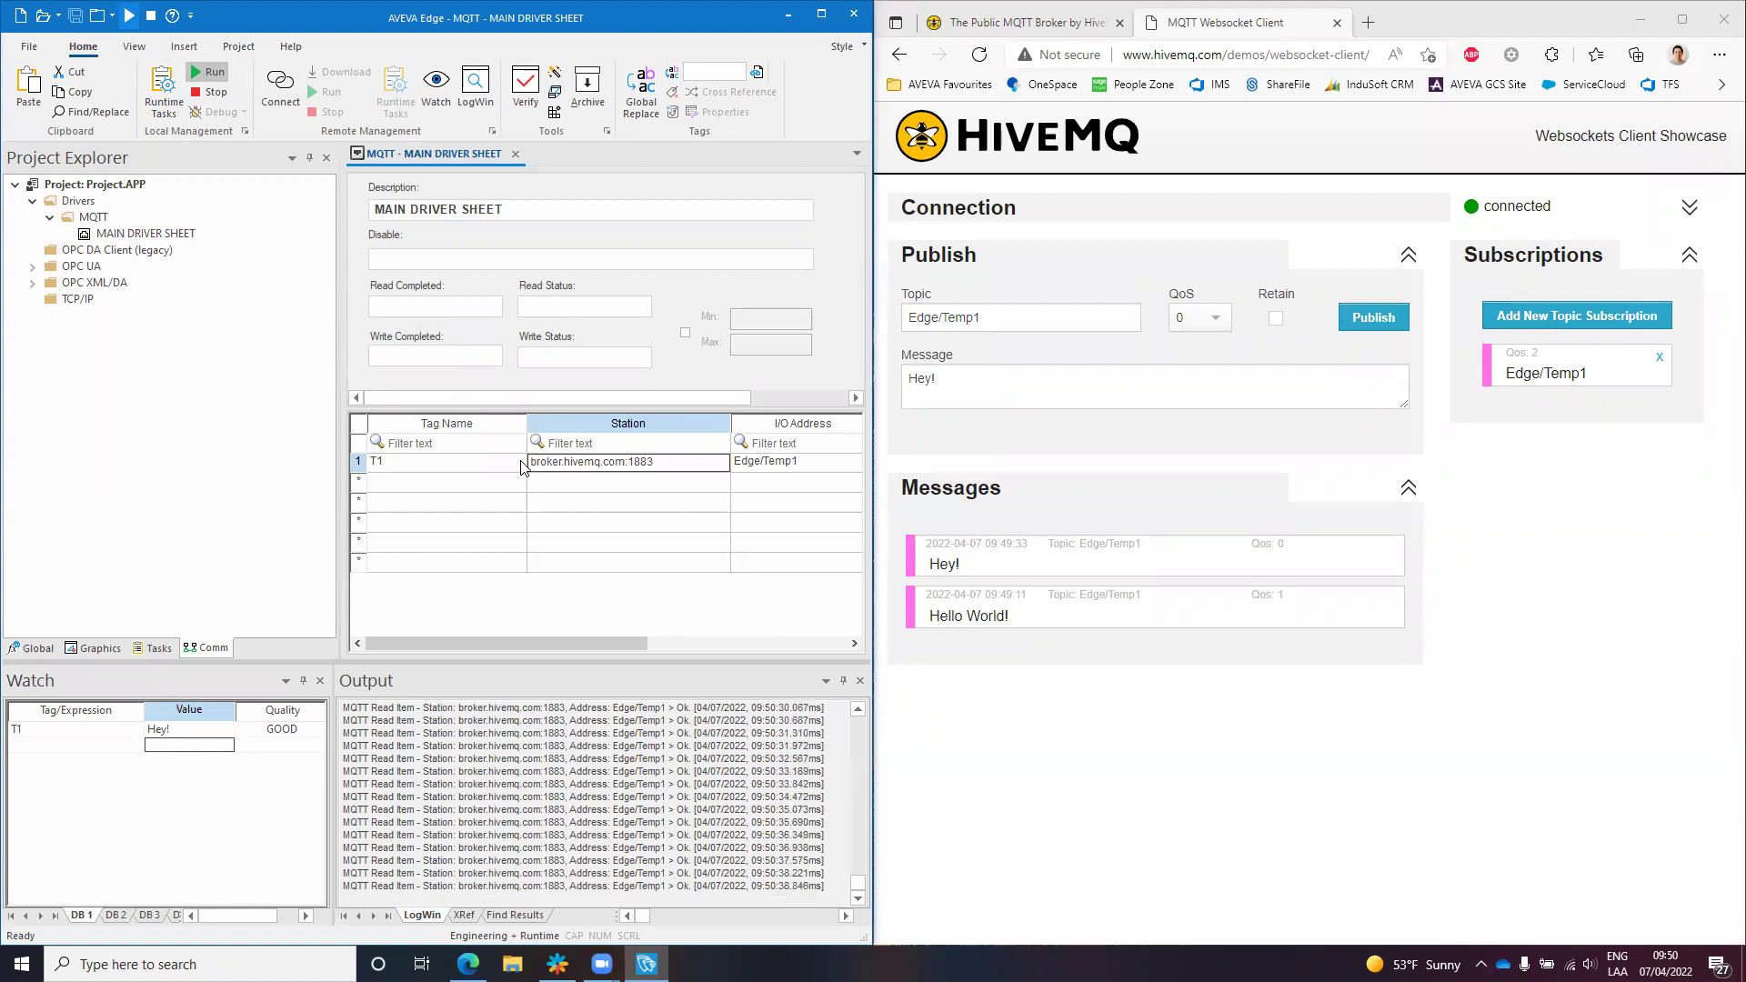
Insert the new MQTT001.DRV driver sheet, then return to the MQTT main driver sheet
{"action": "right_click", "coordinate": [102, 221]}
{"action": "left_click", "coordinate": [150, 228]}
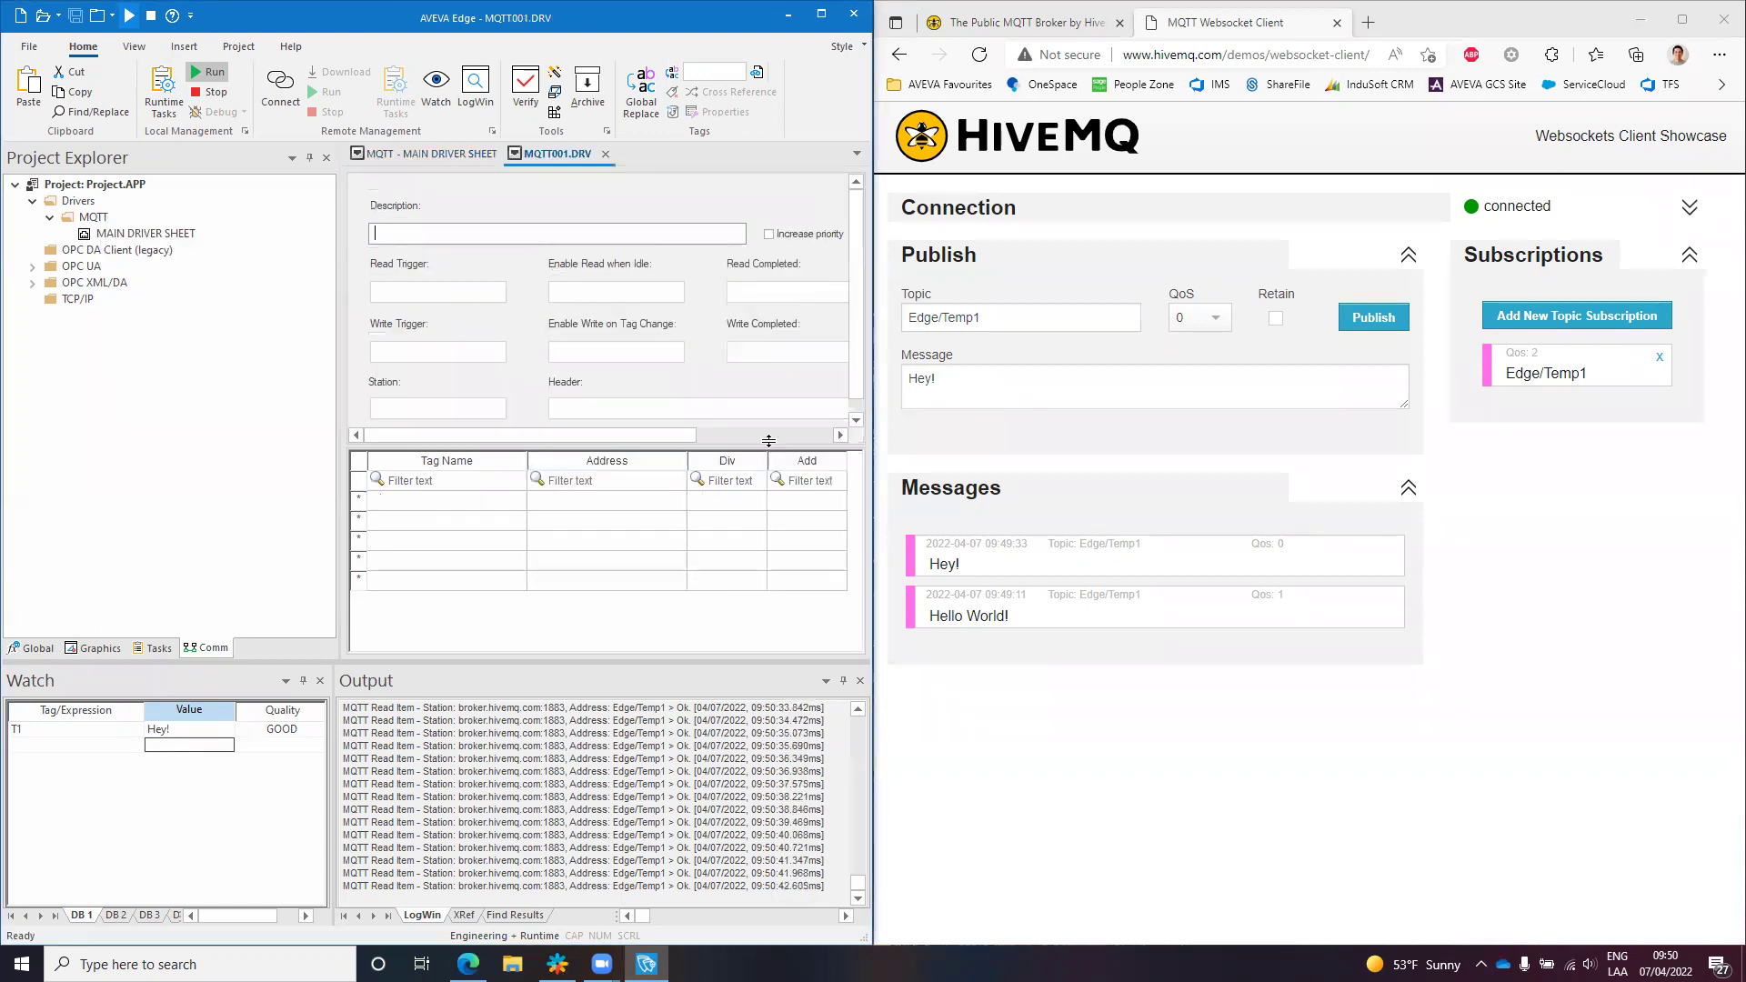
{"action": "left_click", "coordinate": [464, 157]}
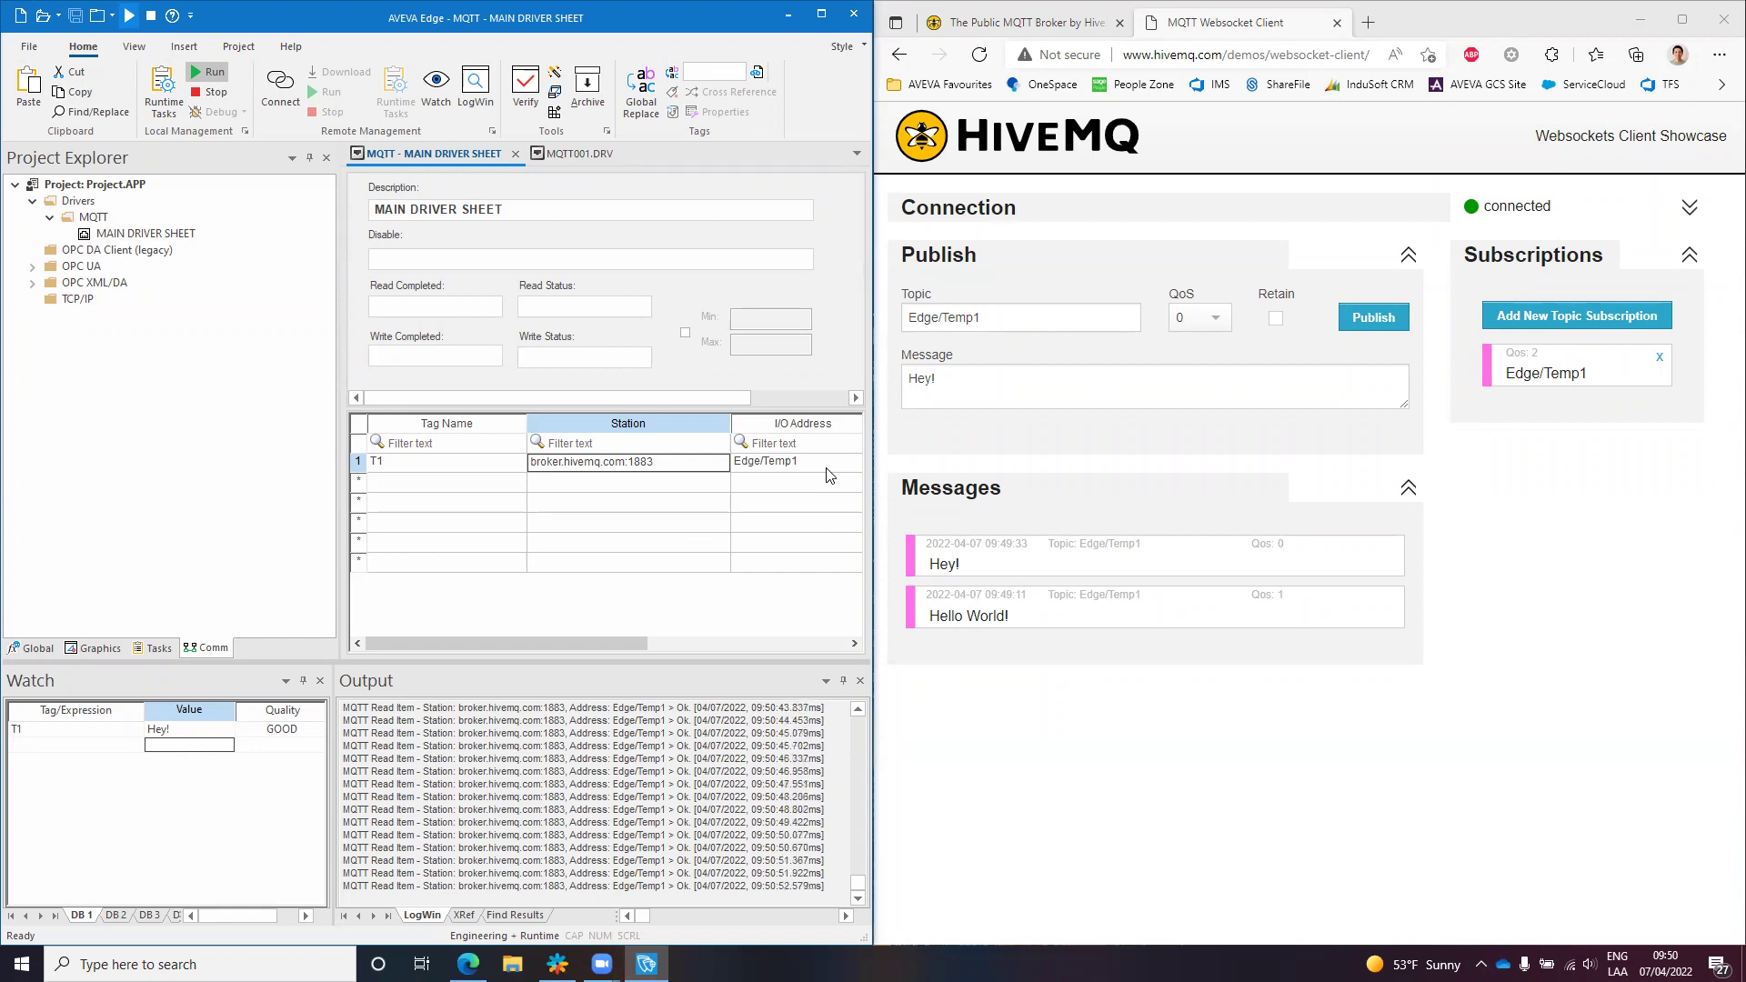
Start editing tag T1's value in the watch list, then leave it unchanged at Hey!
{"action": "left_click", "coordinate": [179, 737]}
{"action": "left_click", "coordinate": [178, 737]}
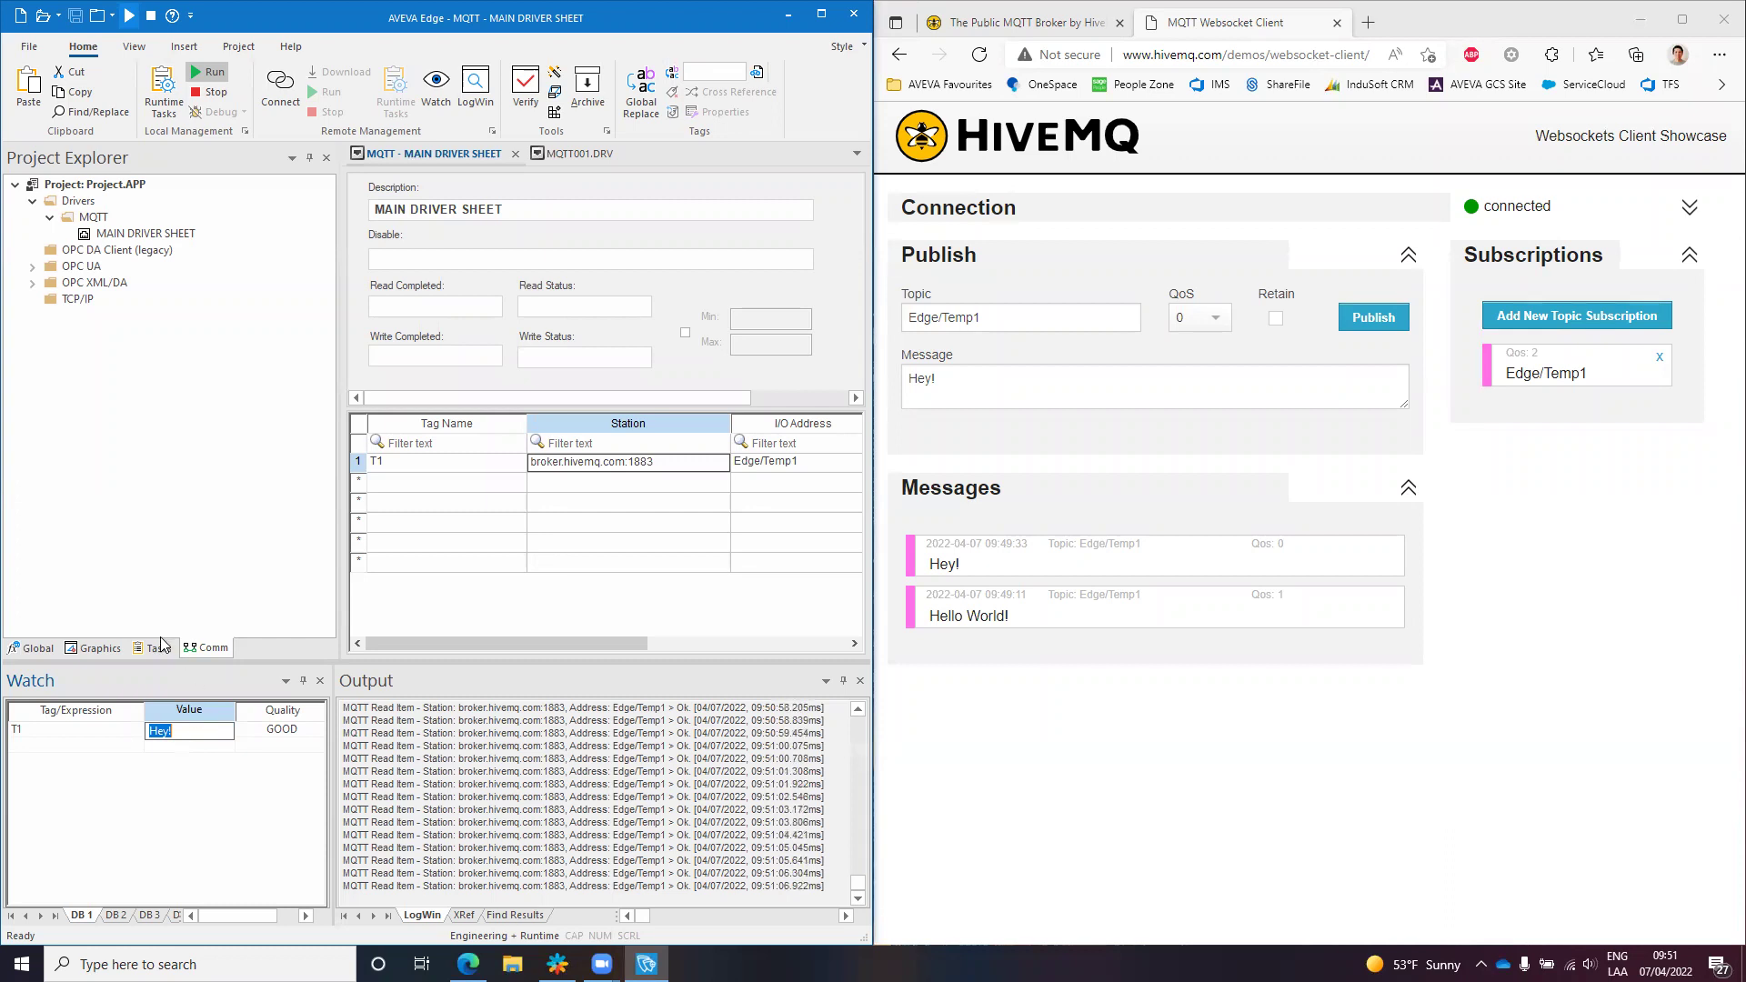
{"action": "left_click", "coordinate": [467, 523]}
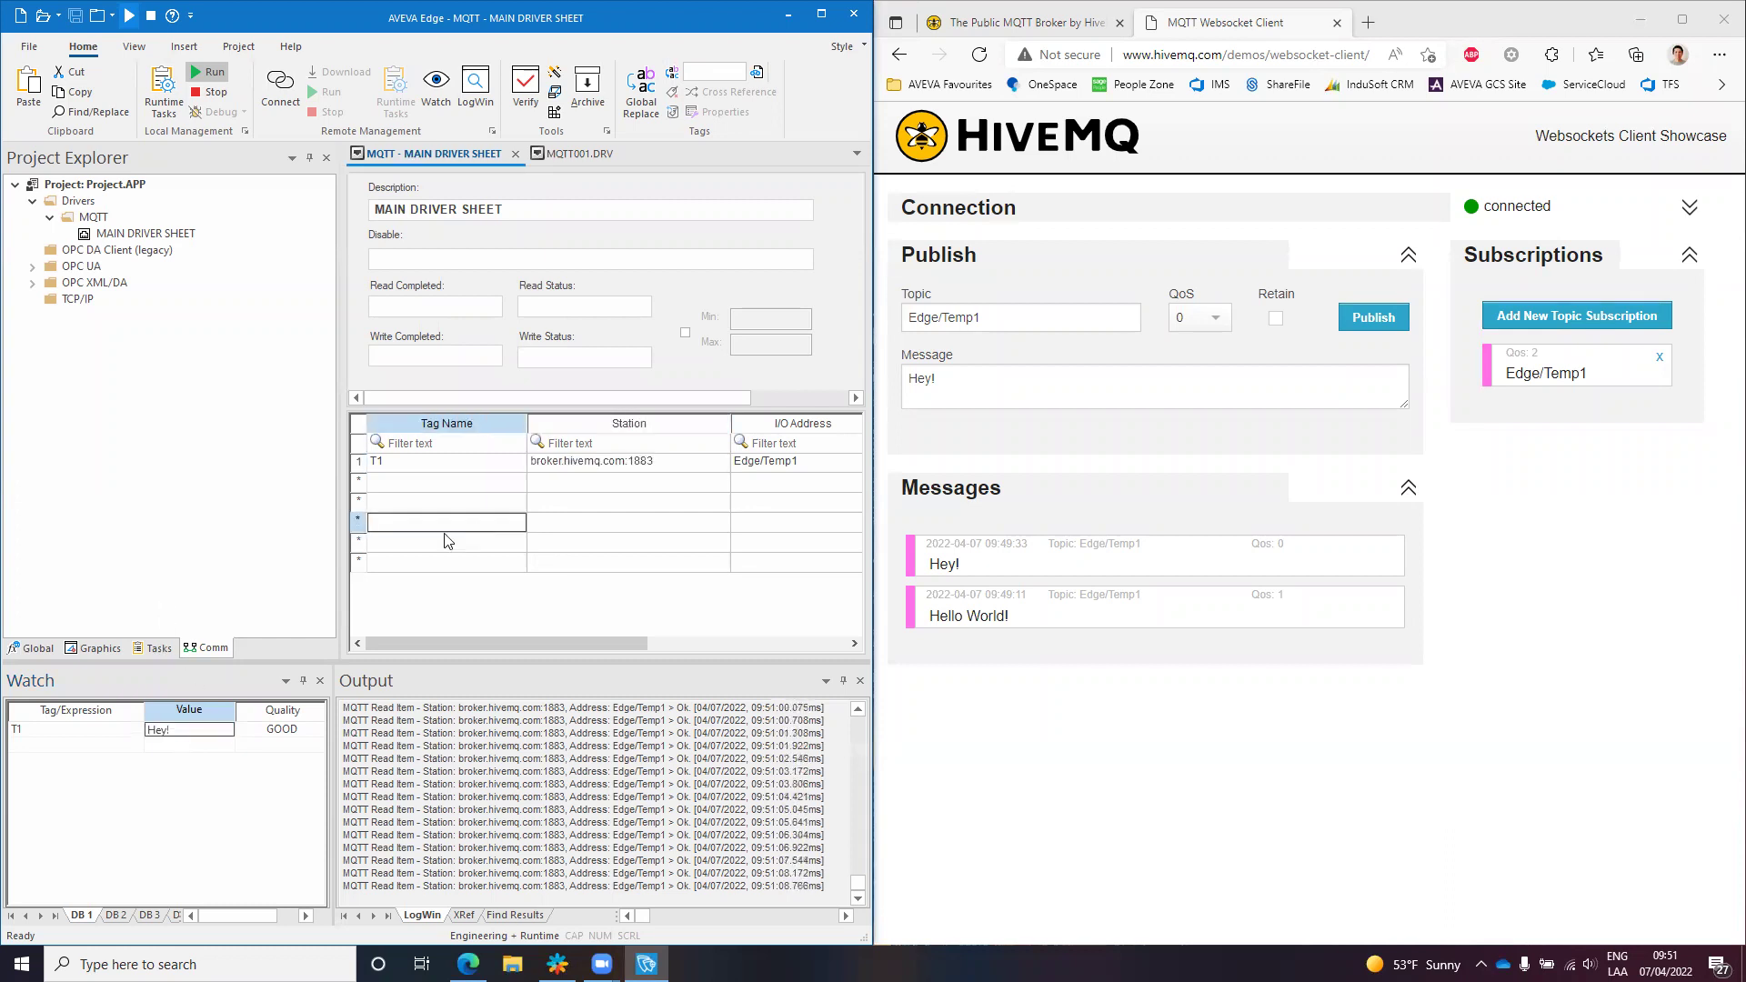
Replace the Hey! message with 1234 and publish it to Edge/Temp1
{"action": "left_click", "coordinate": [1037, 378]}
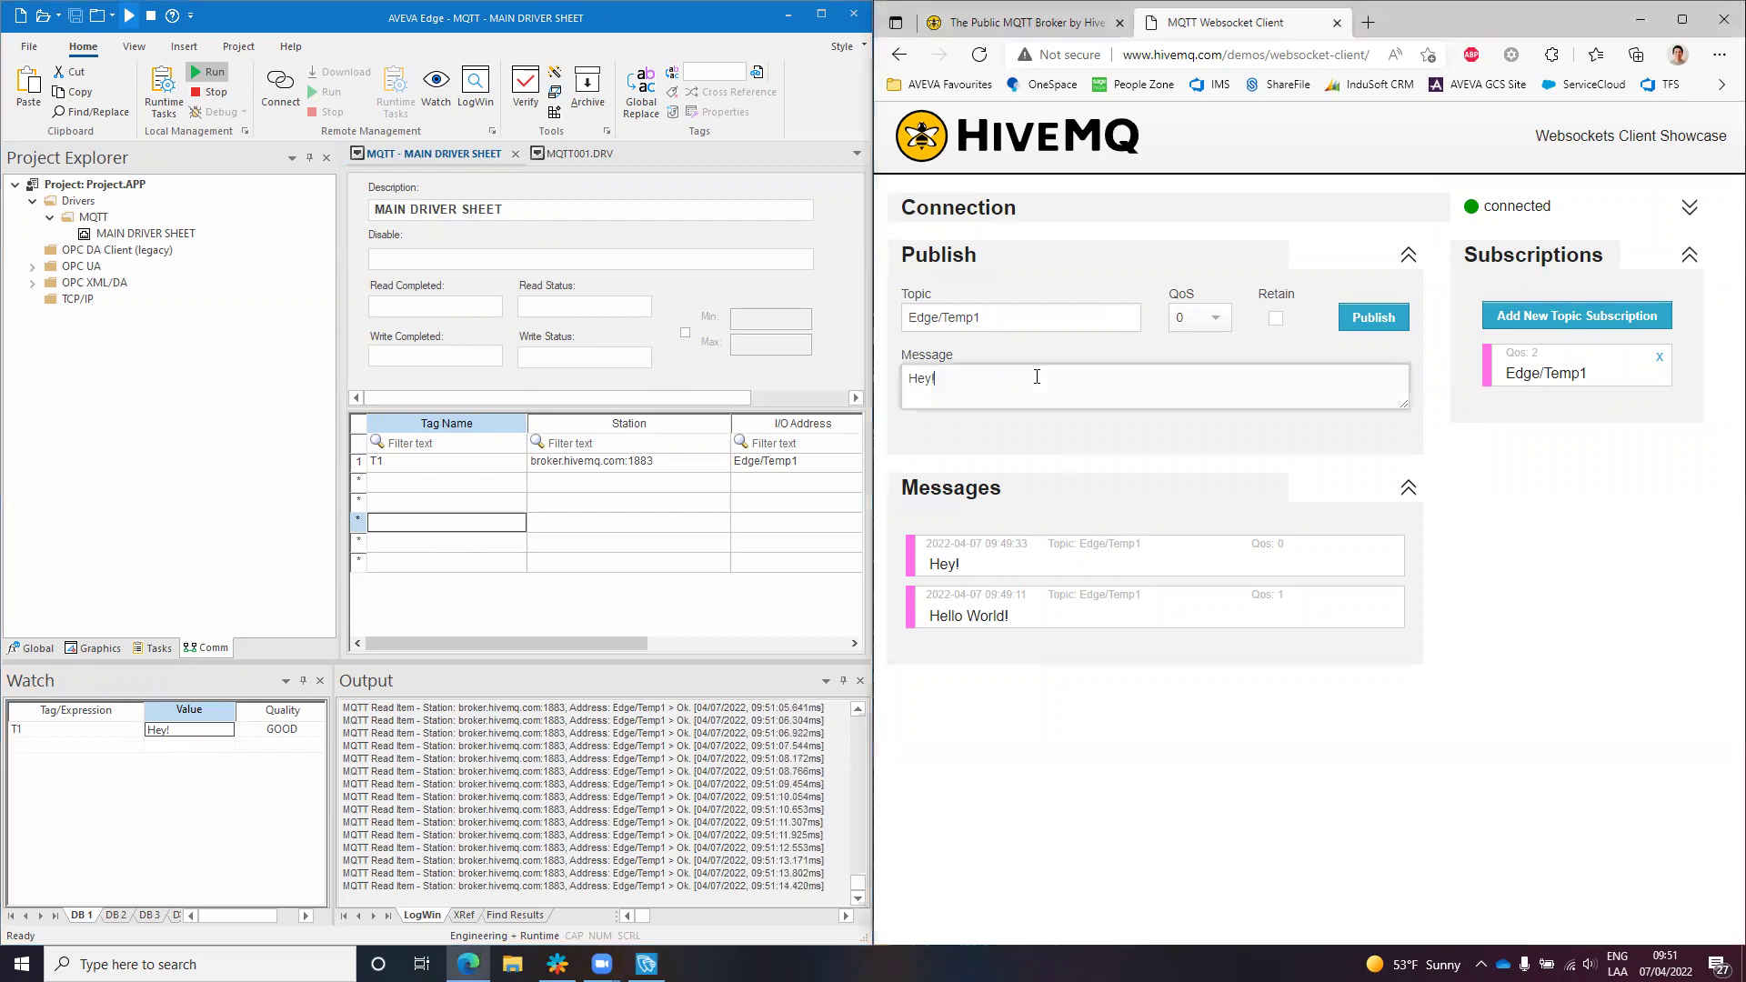
{"action": "key", "text": "ctrl+a"}
{"action": "type", "text": "1234"}
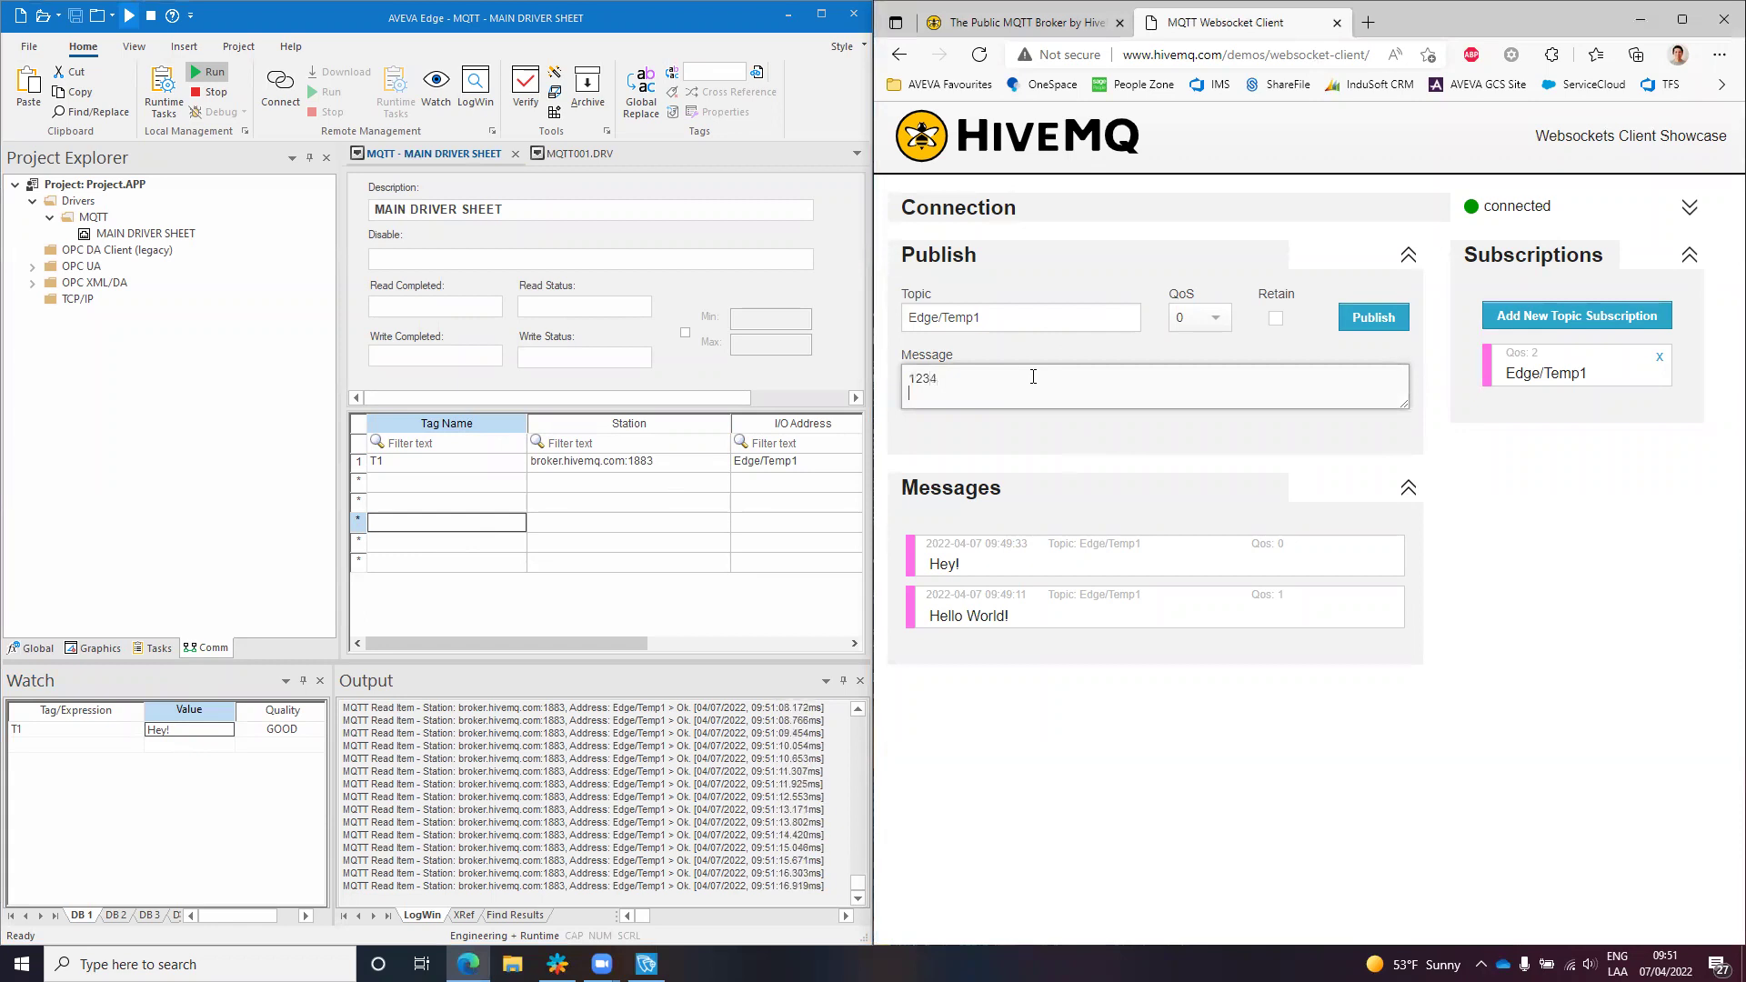
{"action": "left_click", "coordinate": [1339, 316]}
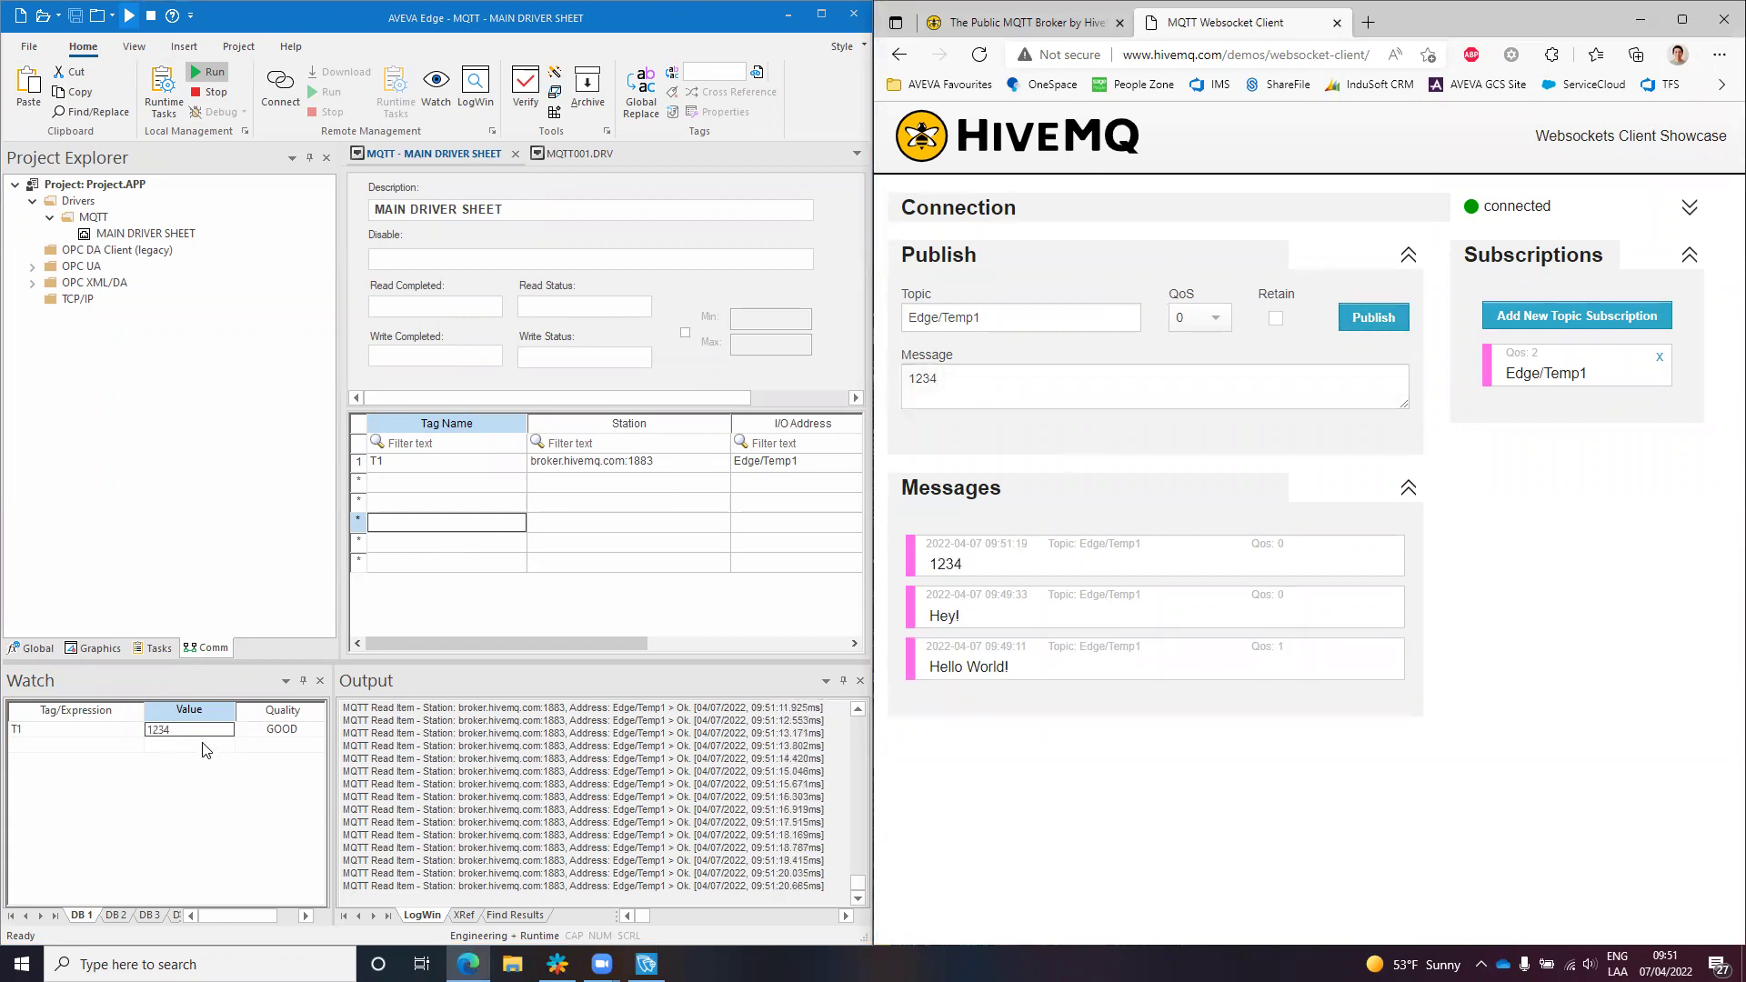